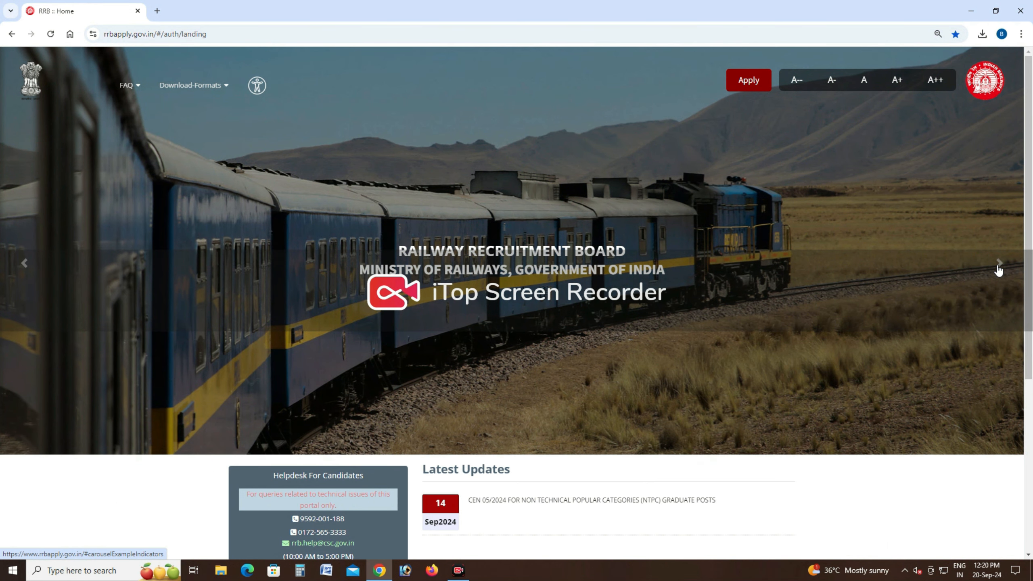
{"action": "left_click", "coordinate": [999, 263]}
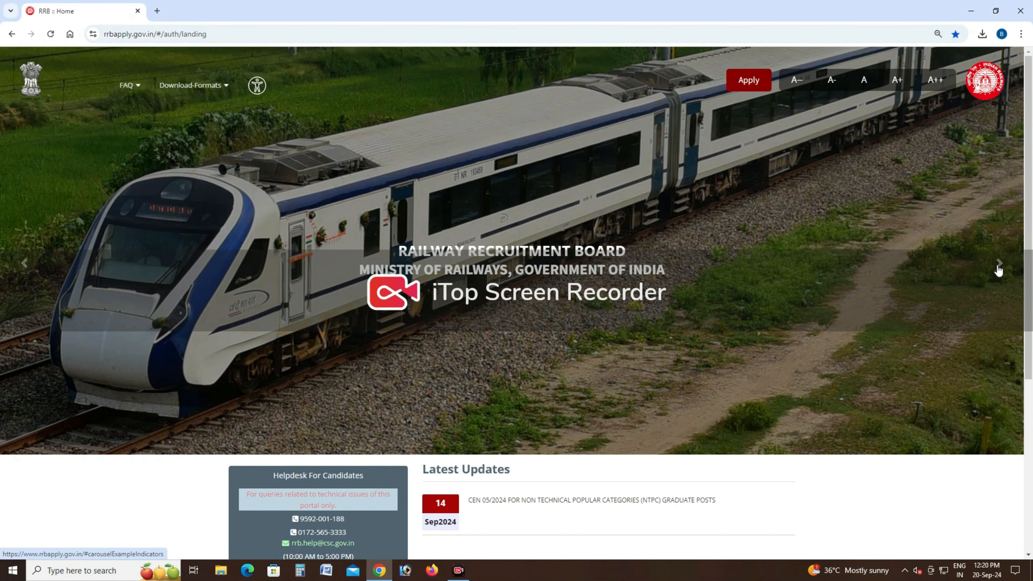
{"action": "left_click", "coordinate": [999, 271]}
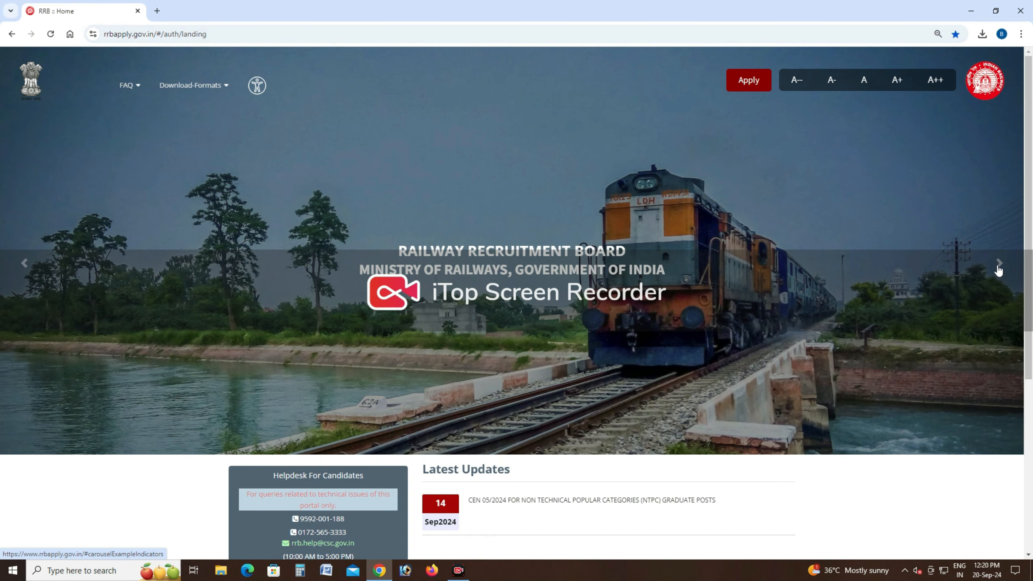
{"action": "left_click", "coordinate": [999, 271]}
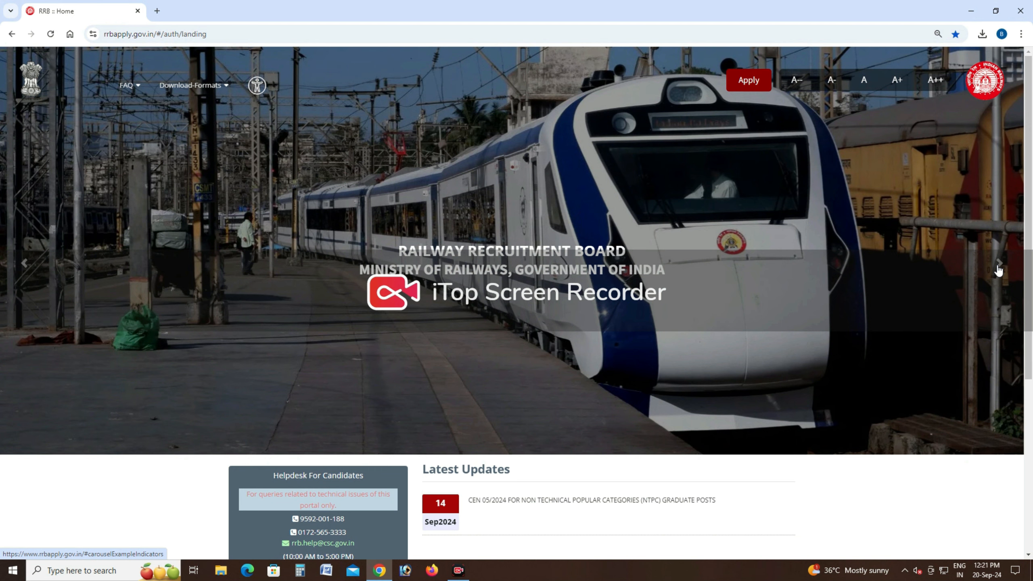
{"action": "left_click", "coordinate": [999, 271]}
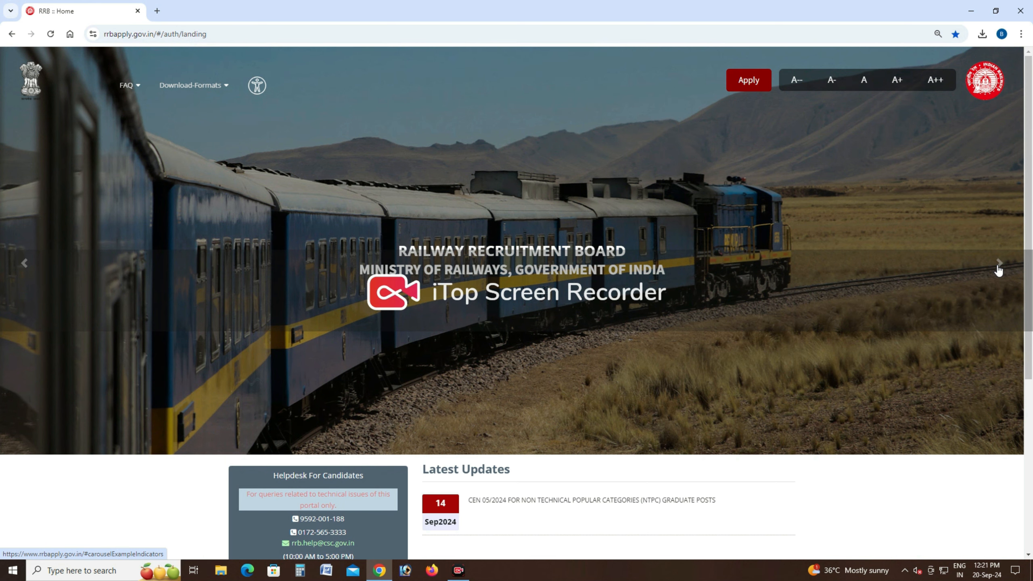
{"action": "left_click", "coordinate": [998, 271]}
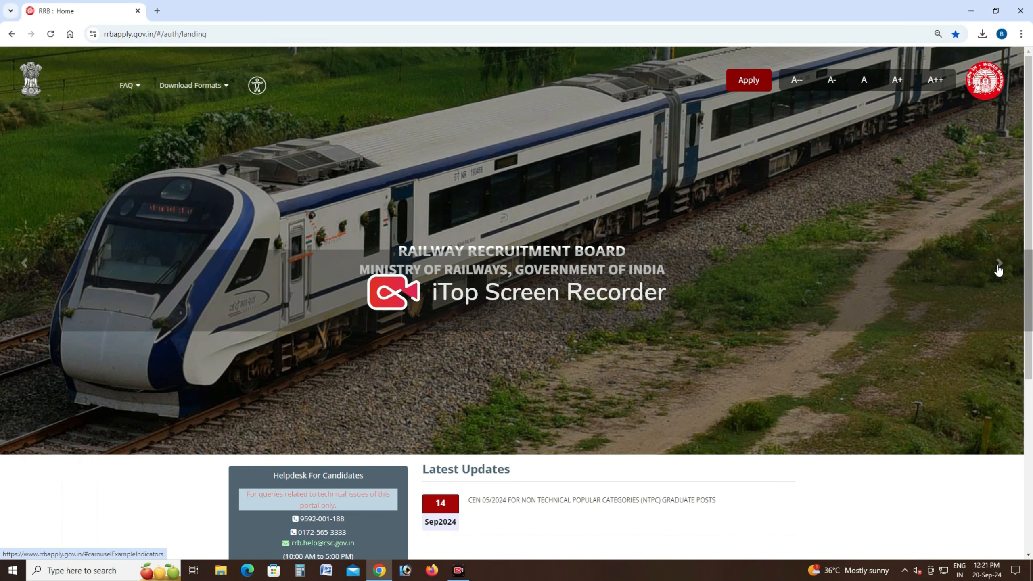
{"action": "left_click", "coordinate": [999, 271]}
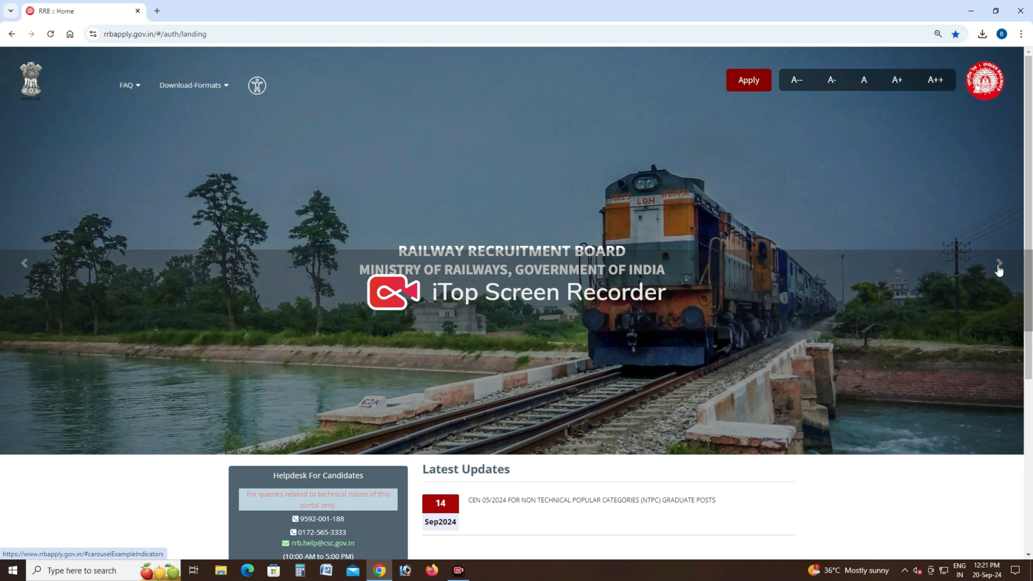
{"action": "left_click", "coordinate": [999, 269]}
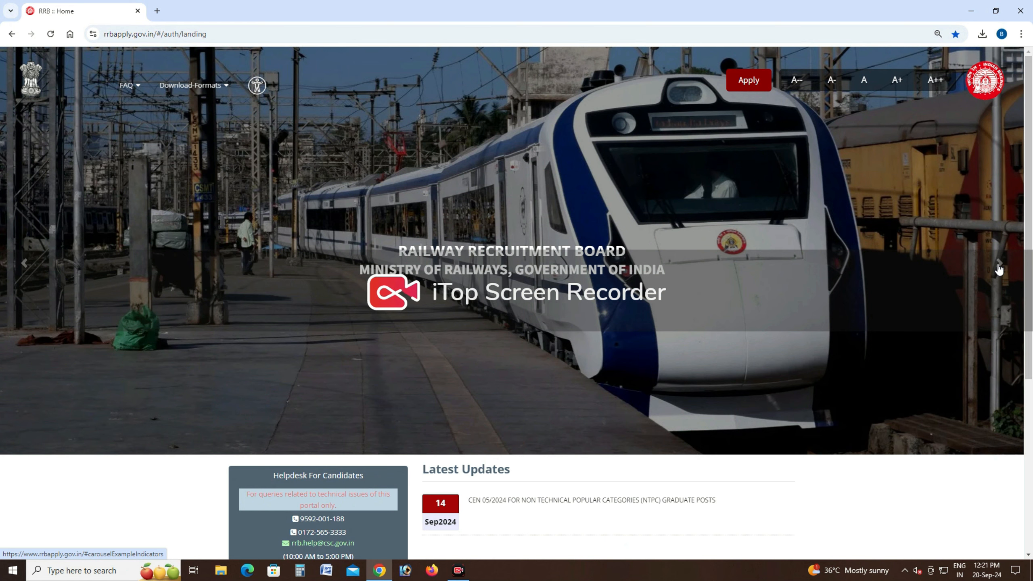
{"action": "left_click", "coordinate": [999, 270]}
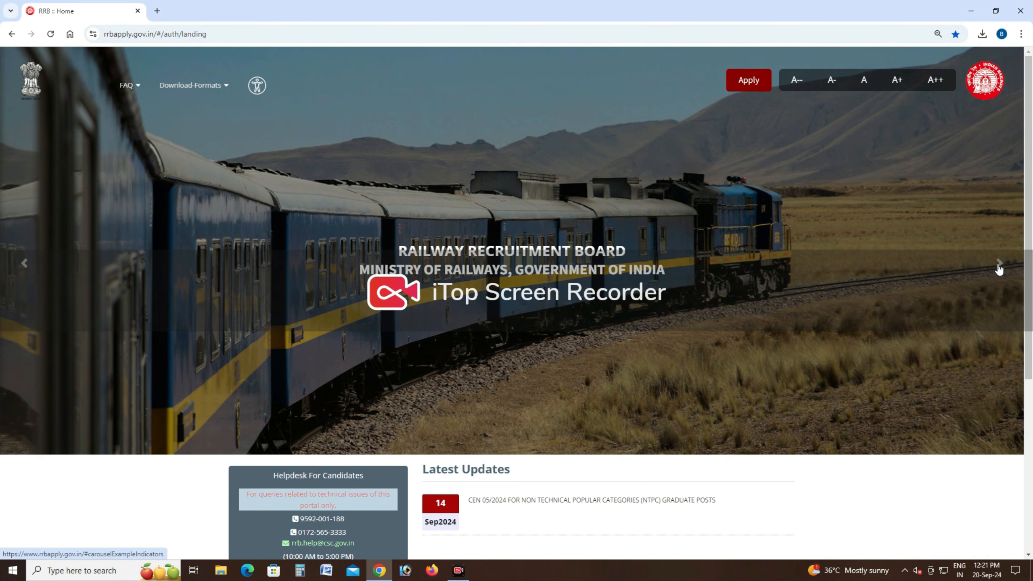
{"action": "left_click", "coordinate": [998, 269]}
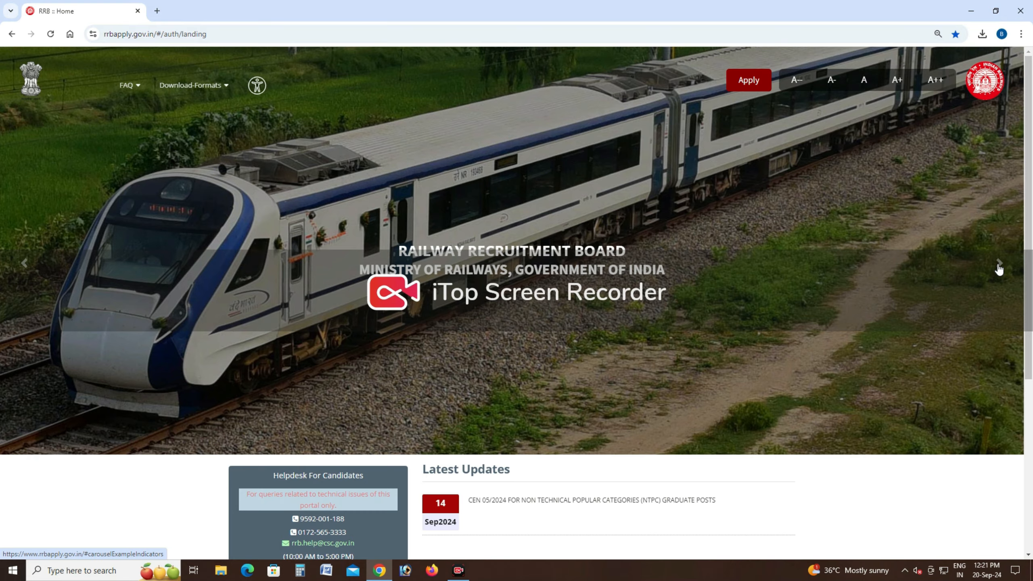
{"action": "left_click", "coordinate": [999, 269]}
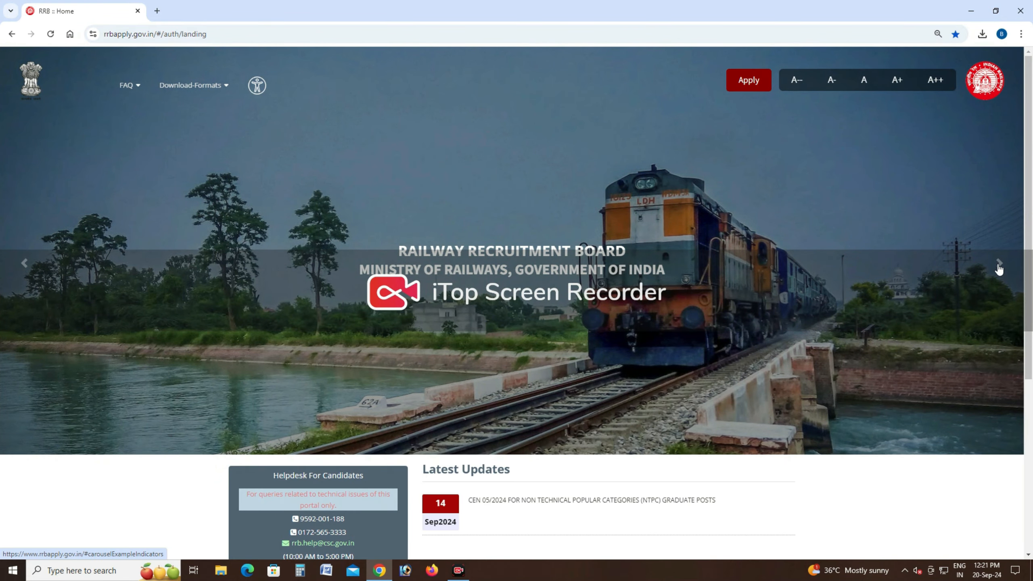
{"action": "left_click", "coordinate": [999, 270]}
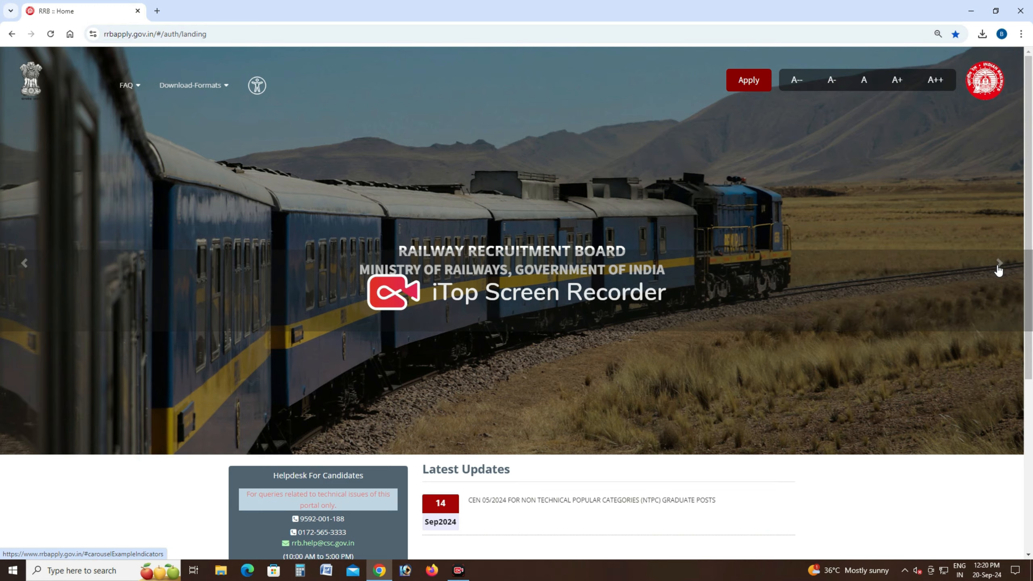
{"action": "left_click", "coordinate": [998, 269]}
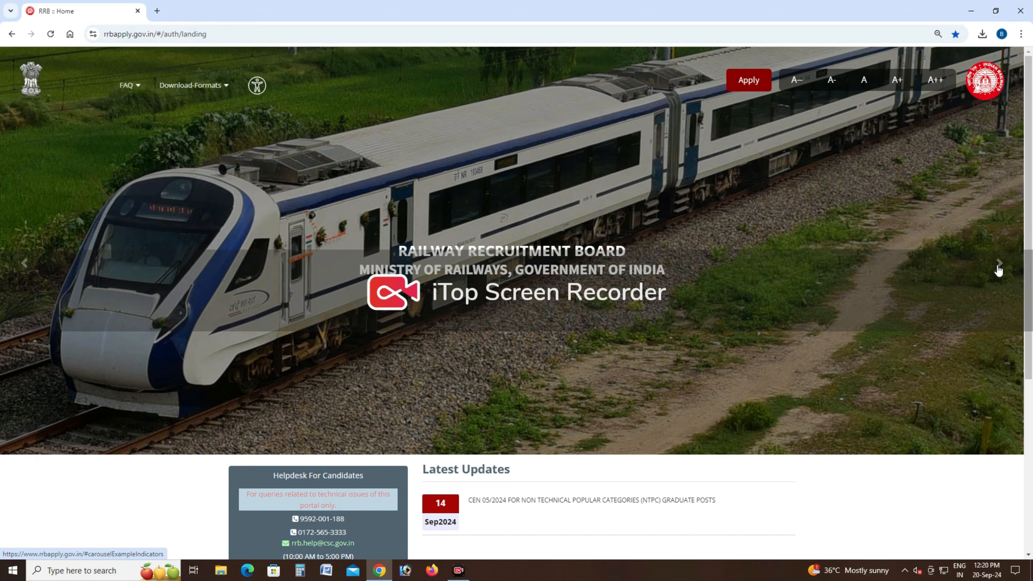
{"action": "left_click", "coordinate": [998, 269]}
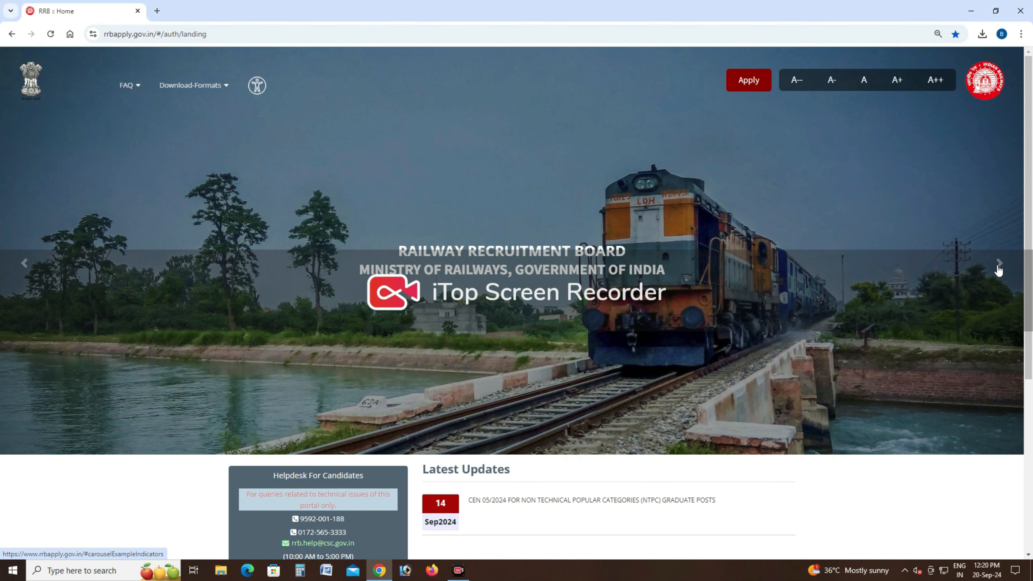
{"action": "left_click", "coordinate": [998, 269]}
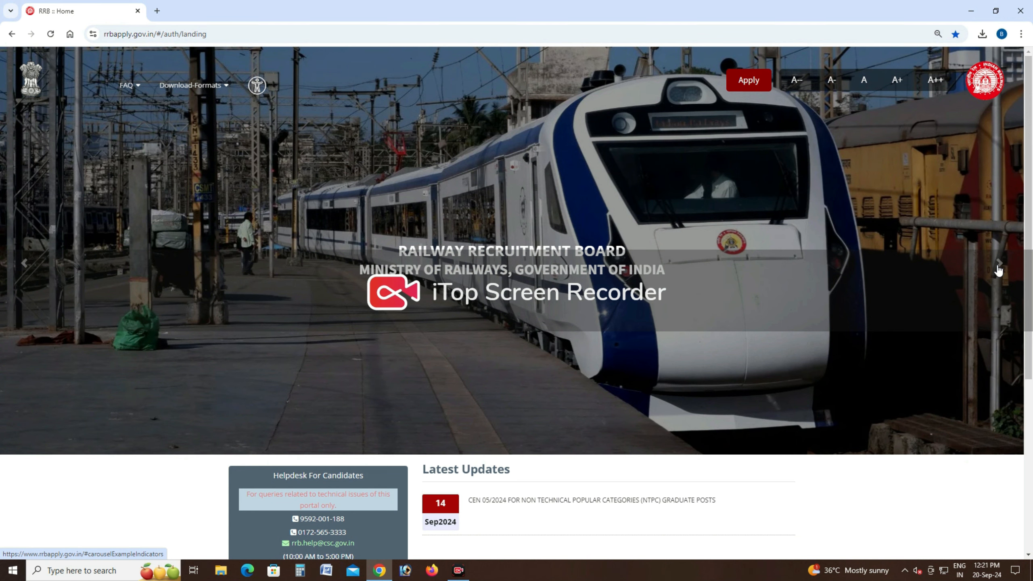
{"action": "left_click", "coordinate": [999, 269]}
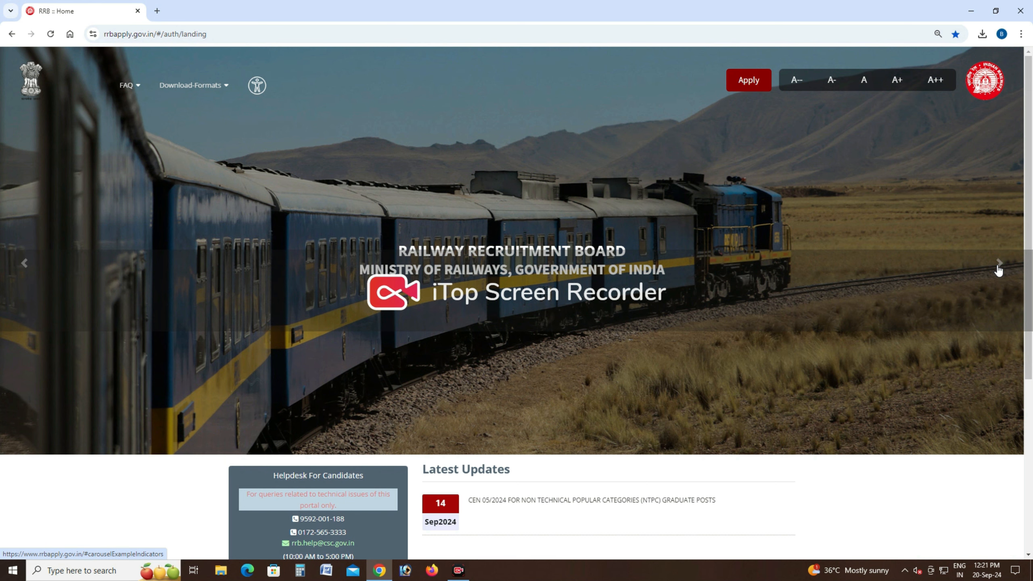
{"action": "left_click", "coordinate": [999, 270]}
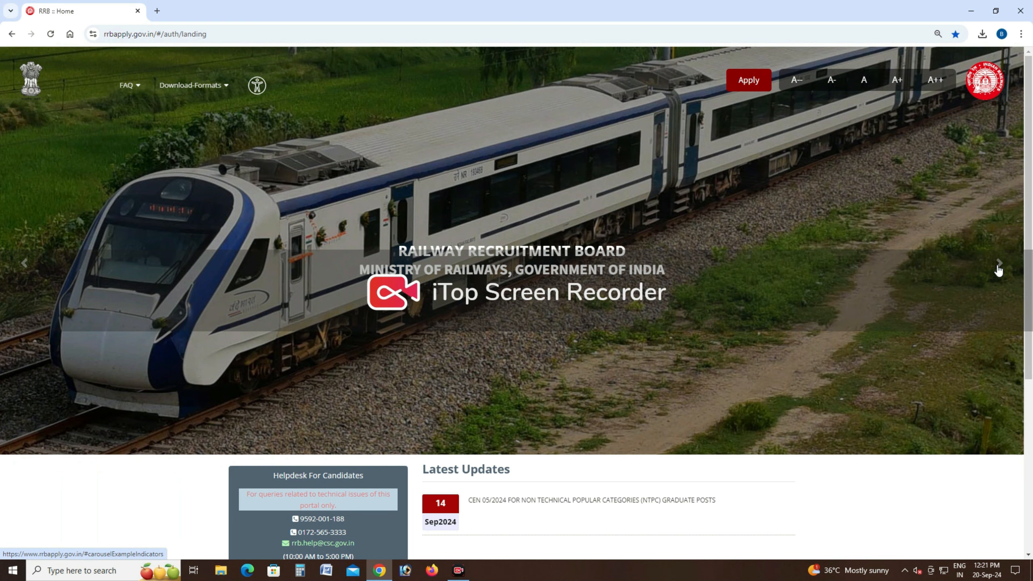
{"action": "left_click", "coordinate": [999, 270]}
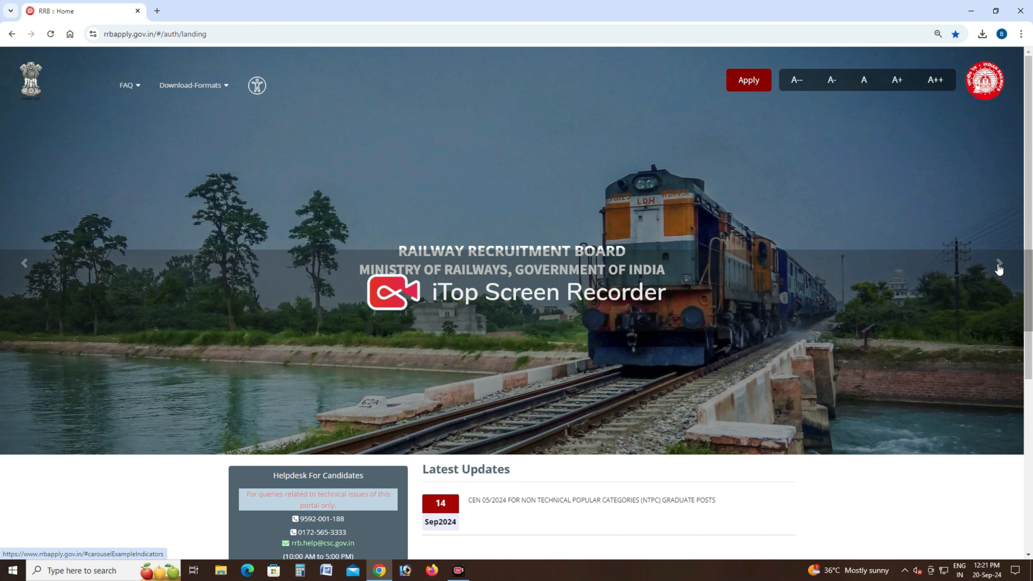
{"action": "left_click", "coordinate": [999, 270]}
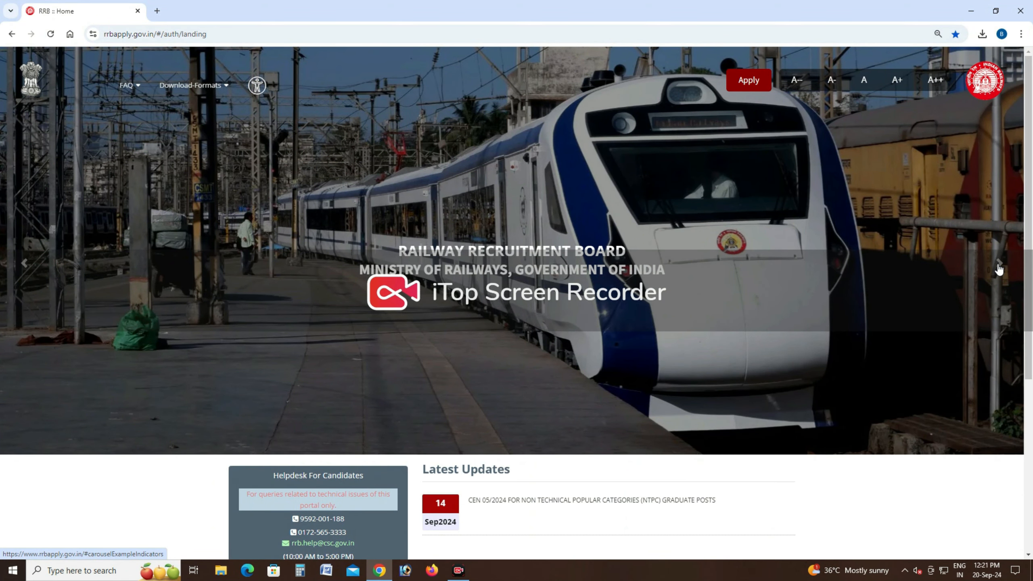
{"action": "left_click", "coordinate": [999, 270]}
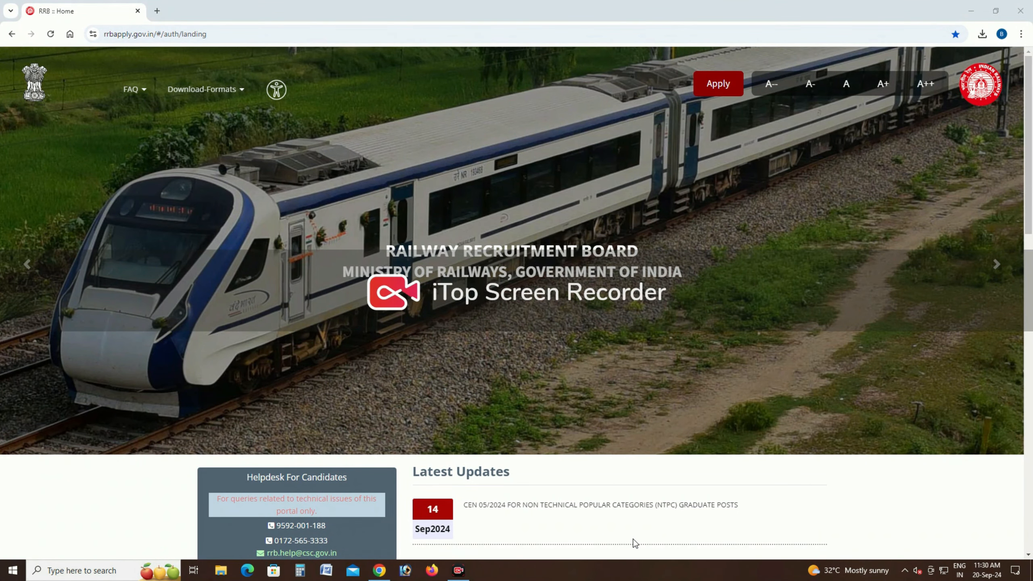
Step: Outline the page address, the Latest Updates heading and the CEN 05/2024 NTPC graduate notice with red rectangles, and clear the markings
{"action": "left_click_drag", "start_coordinate": [80, 21], "coordinate": [223, 44]}
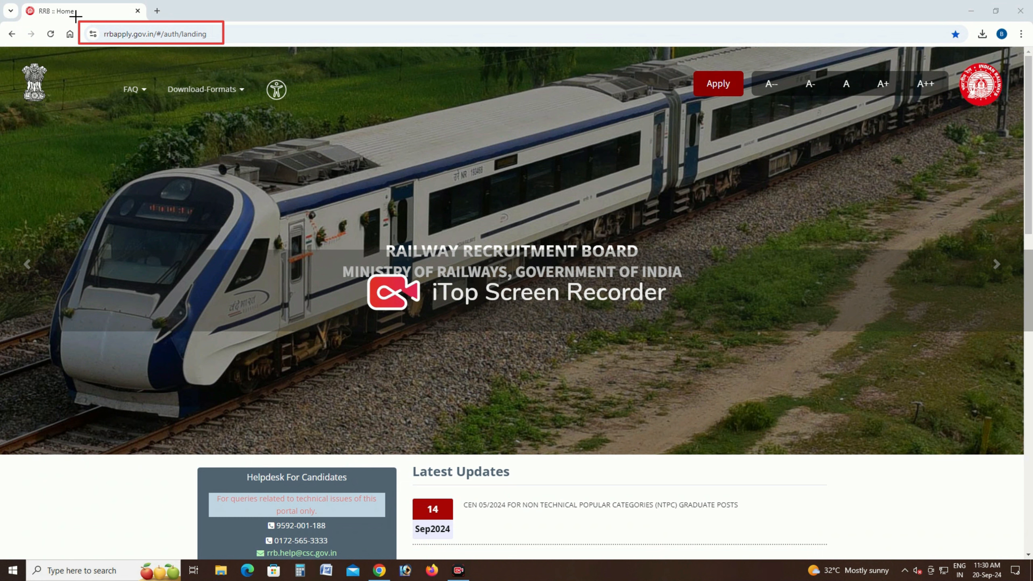
{"action": "left_click_drag", "start_coordinate": [84, 26], "coordinate": [236, 47]}
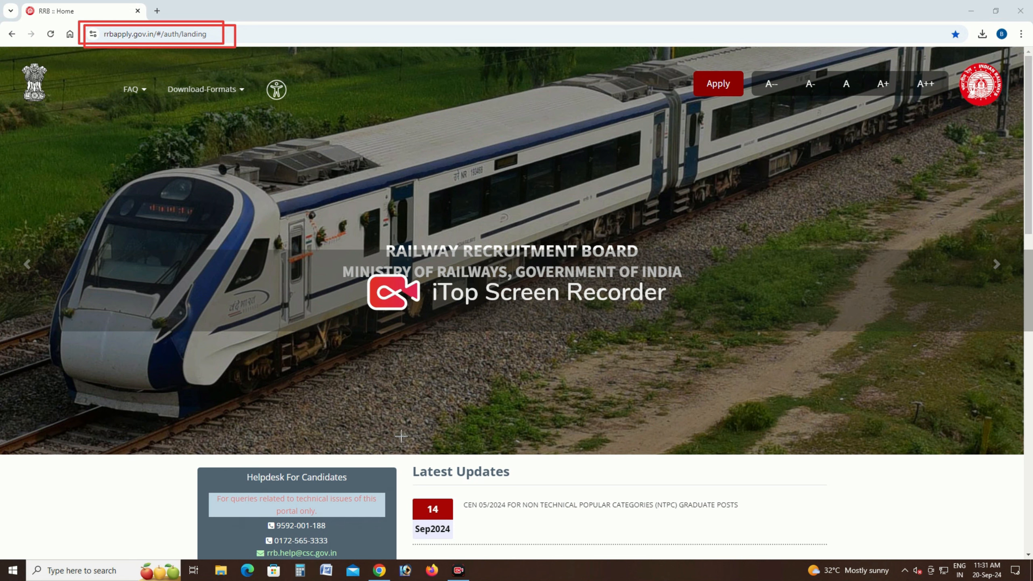
{"action": "left_click_drag", "start_coordinate": [410, 445], "coordinate": [518, 484]}
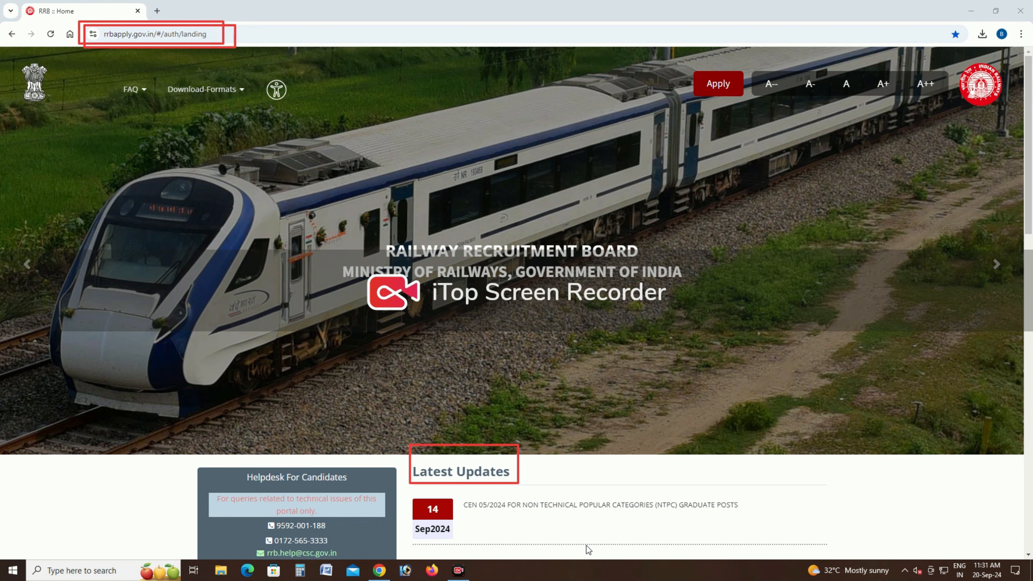
{"action": "scroll", "coordinate": [834, 406], "scroll_direction": "down", "scroll_amount": 3}
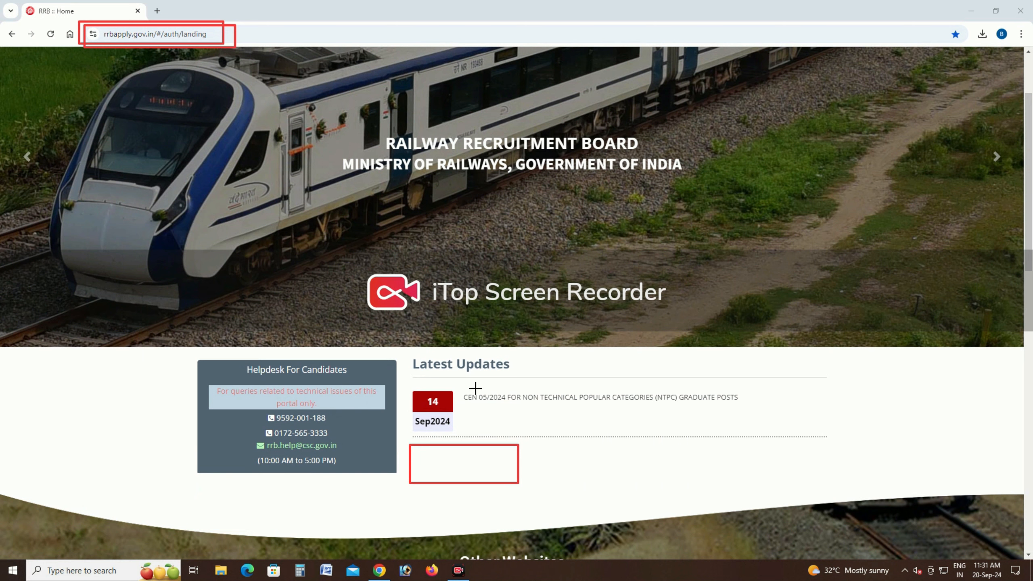
{"action": "mouse_move", "coordinate": [408, 379]}
{"action": "left_mouse_down"}
{"action": "mouse_move", "coordinate": [477, 418]}
{"action": "mouse_move", "coordinate": [764, 433]}
{"action": "left_mouse_up"}
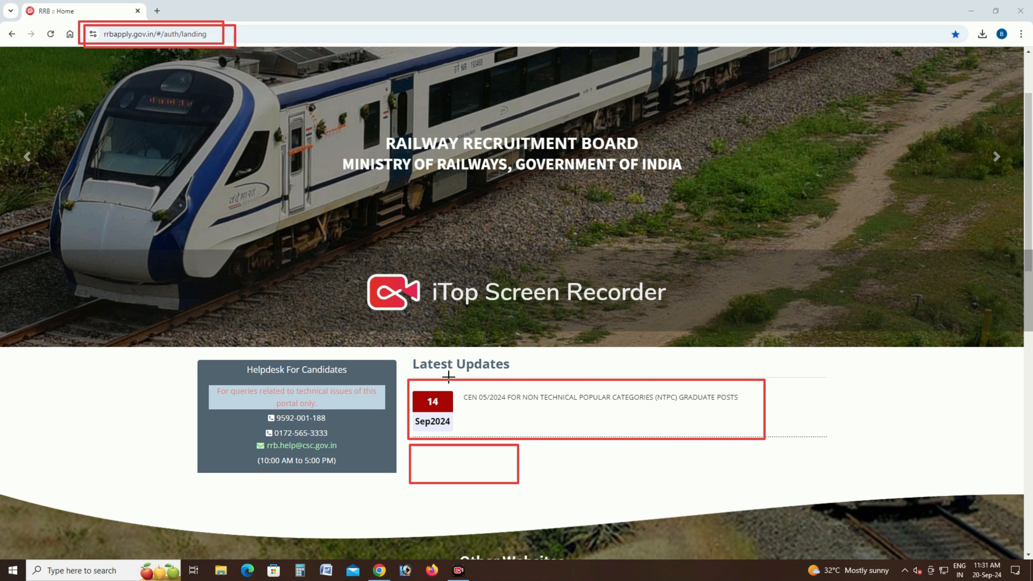
{"action": "left_click_drag", "start_coordinate": [456, 379], "coordinate": [751, 410]}
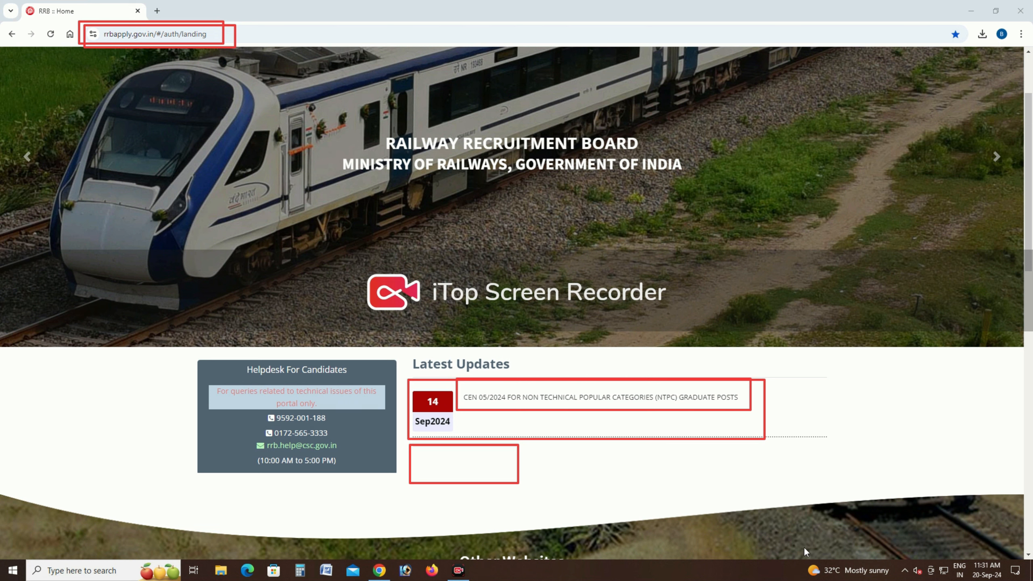
{"action": "key", "text": "Delete"}
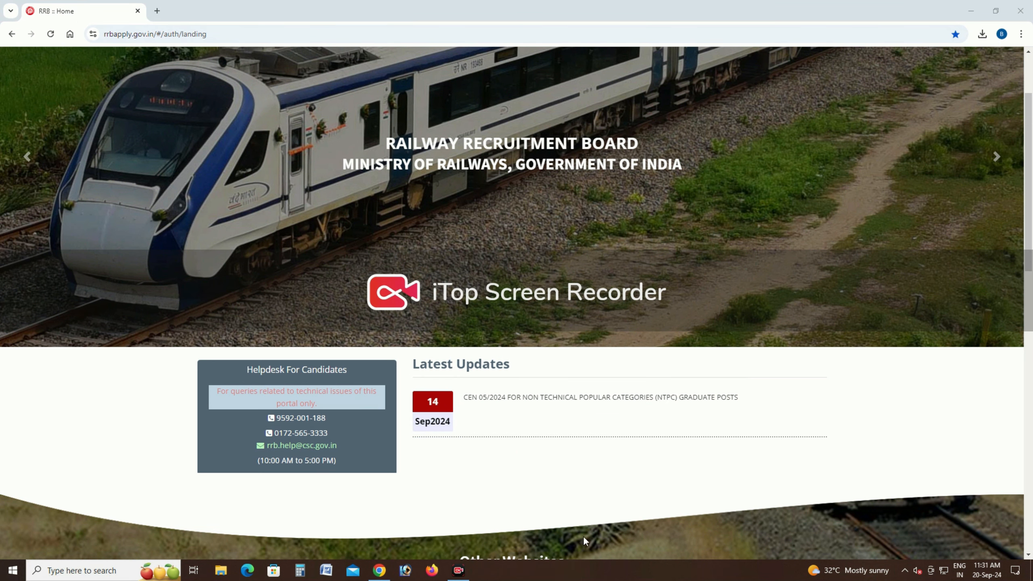
Step: Download the CEN 05/2024 notice for NTPC graduate posts from Latest Updates and open the PDF in Adobe Reader
{"action": "left_click", "coordinate": [536, 401]}
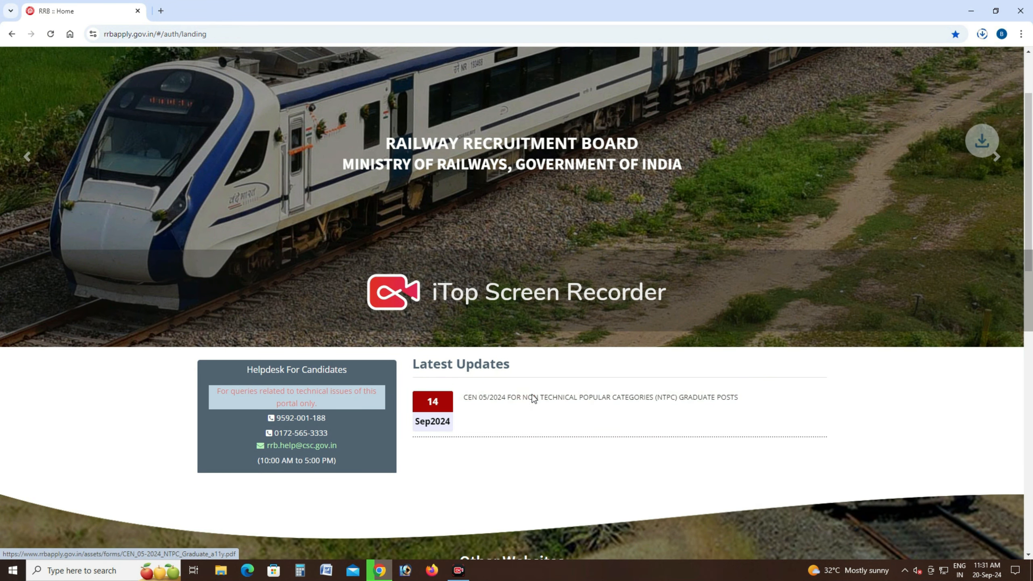
{"action": "left_click", "coordinate": [982, 34]}
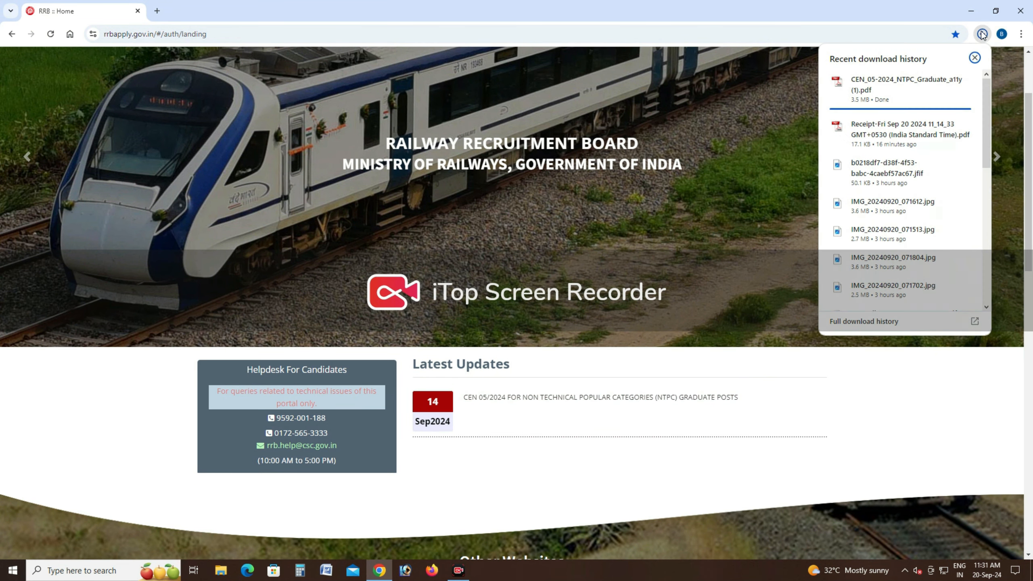
{"action": "left_click", "coordinate": [883, 79]}
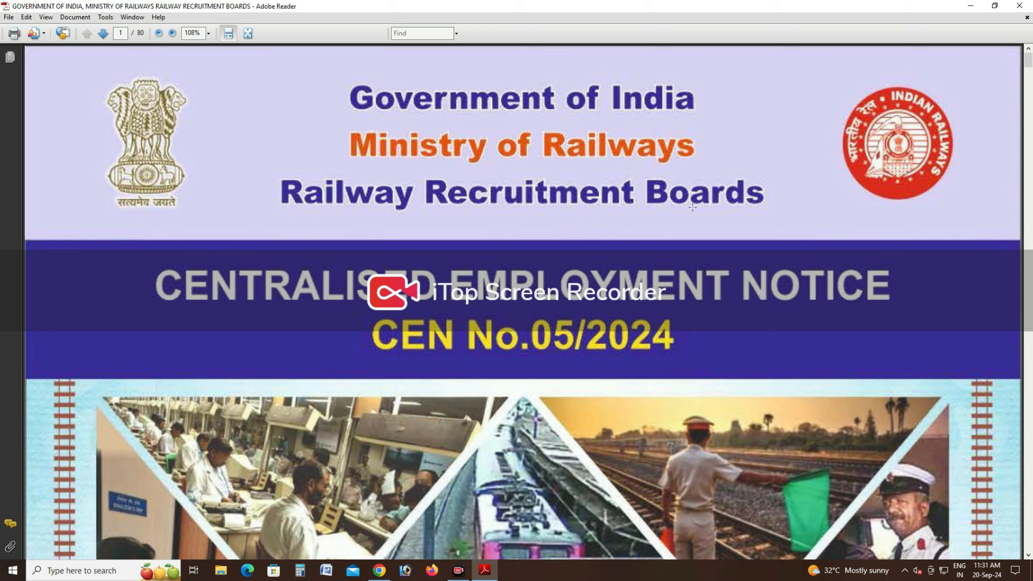
Step: Outline the Important Dates table on page 3 of the notice and its date of publication with red rectangles
{"action": "key", "text": "ctrl+minus"}
{"action": "key", "text": "ctrl+minus"}
{"action": "key", "text": "ctrl+minus"}
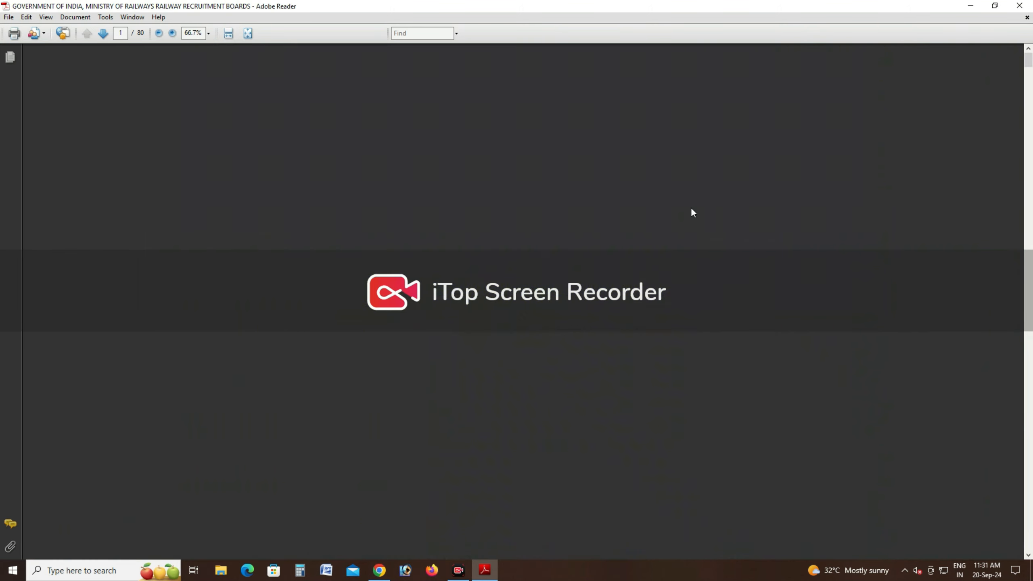
{"action": "scroll", "coordinate": [691, 242], "scroll_direction": "down", "scroll_amount": 15}
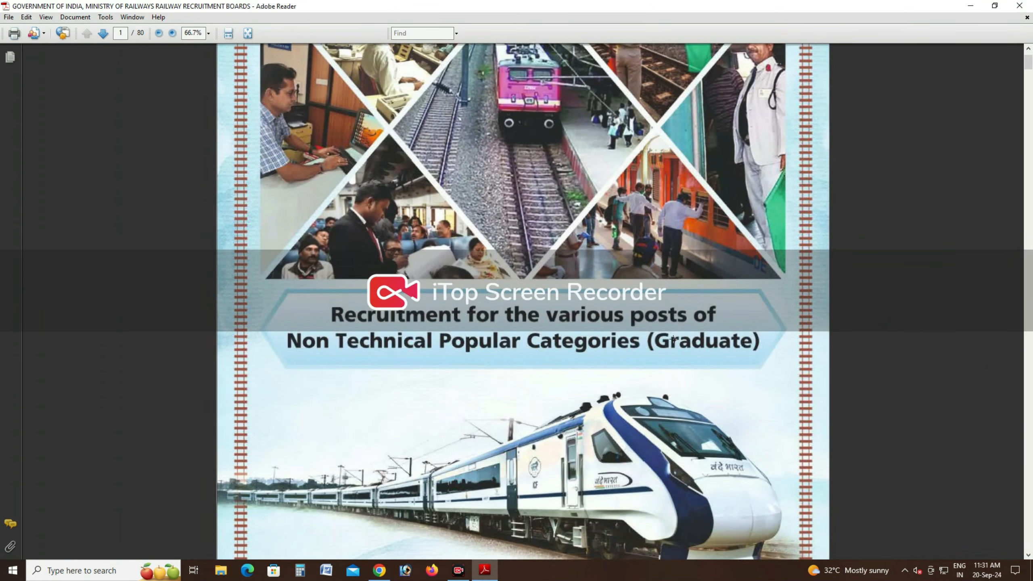
{"action": "scroll", "coordinate": [673, 360], "scroll_direction": "down", "scroll_amount": 10}
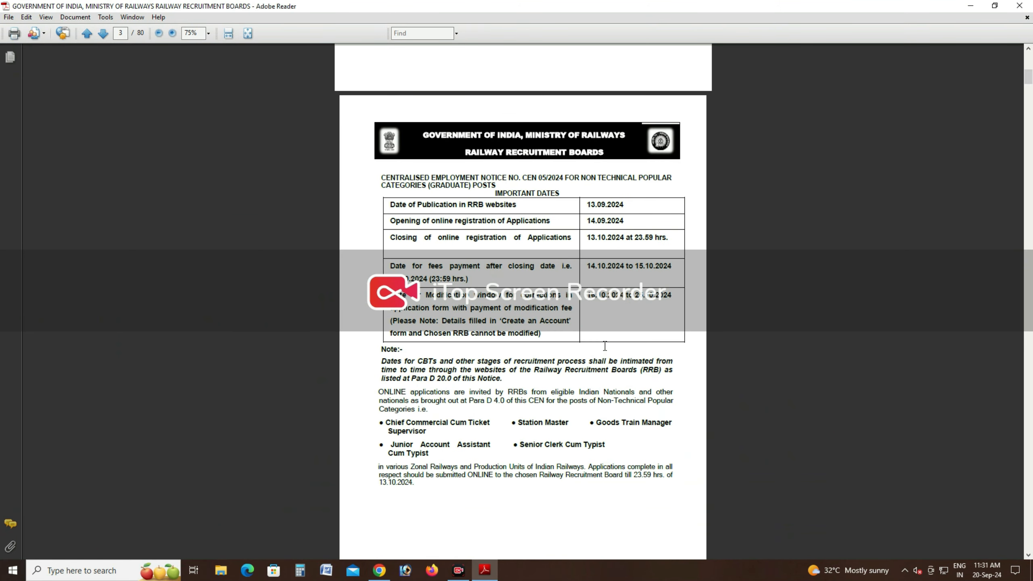
{"action": "key", "text": "ctrl+plus"}
{"action": "key", "text": "ctrl+plus"}
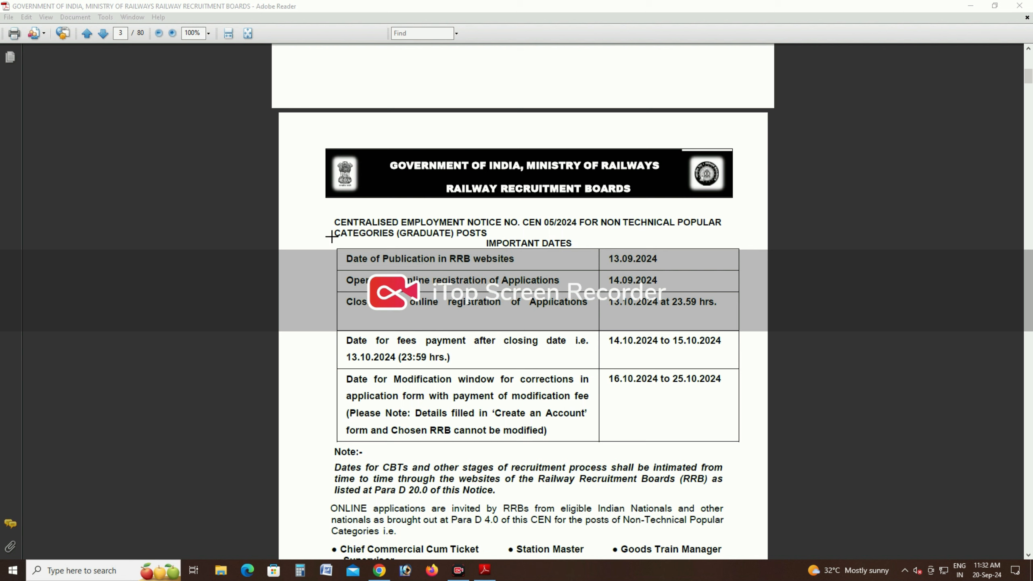
{"action": "left_click_drag", "start_coordinate": [331, 246], "coordinate": [525, 354]}
{"action": "mouse_move", "coordinate": [688, 392]}
{"action": "left_mouse_down"}
{"action": "mouse_move", "coordinate": [743, 424]}
{"action": "mouse_move", "coordinate": [749, 444]}
{"action": "left_mouse_up"}
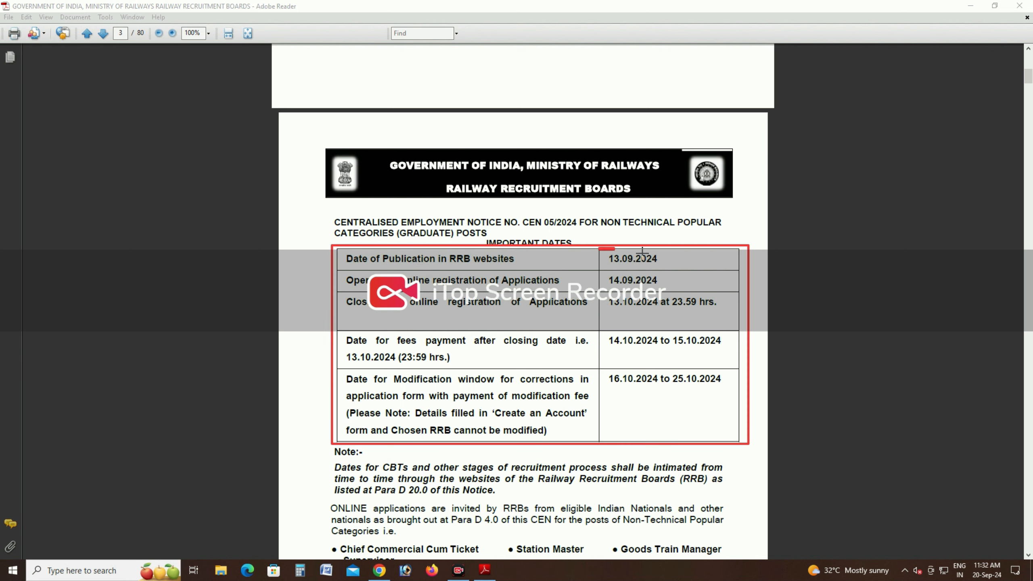
{"action": "left_click_drag", "start_coordinate": [599, 249], "coordinate": [661, 266]}
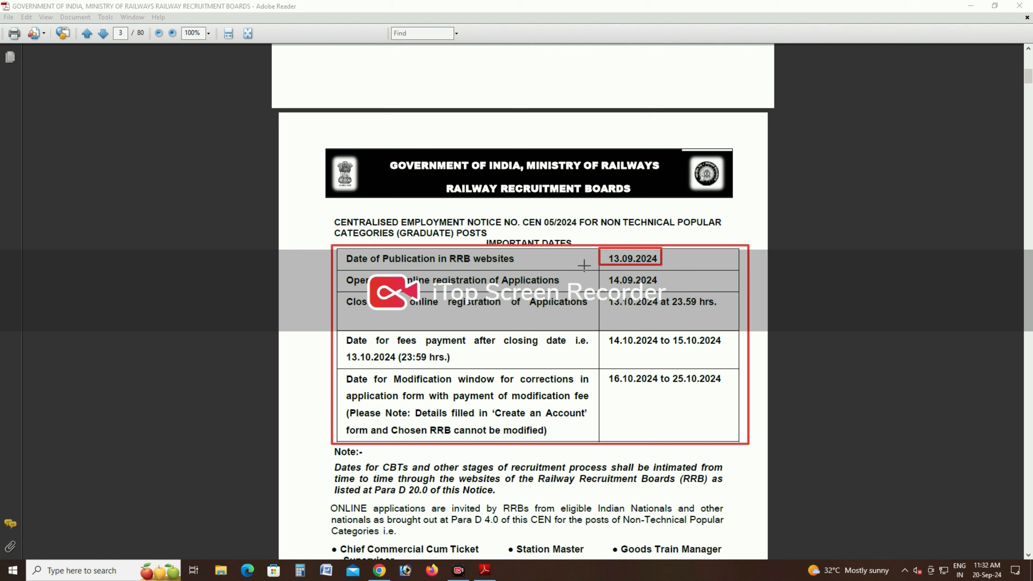
Step: Outline the registration opening, registration closing, fee payment and modification window dates in the Important Dates table with red rectangles, and clear the markings
{"action": "left_click_drag", "start_coordinate": [599, 270], "coordinate": [669, 292]}
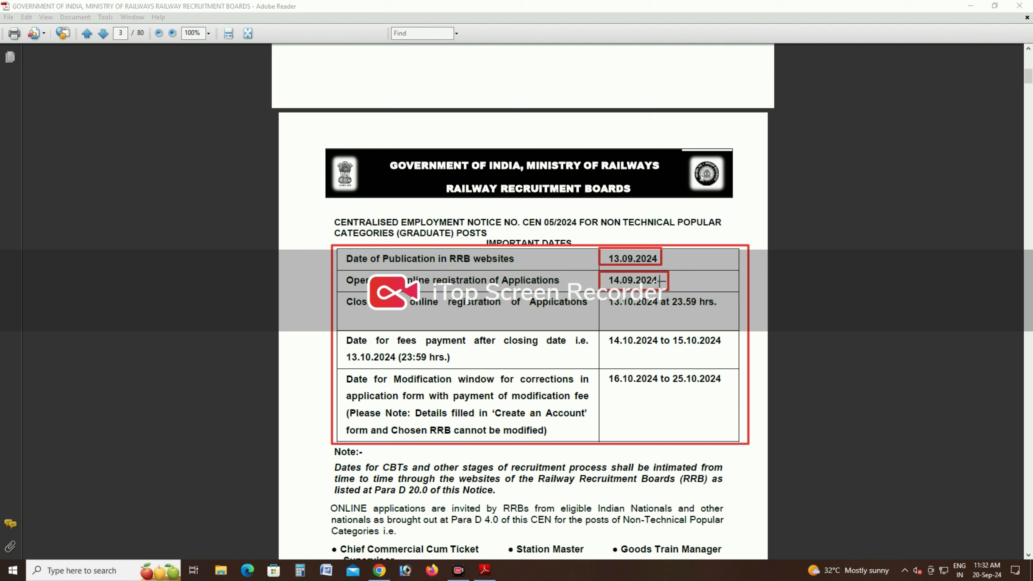
{"action": "left_click_drag", "start_coordinate": [596, 292], "coordinate": [719, 322]}
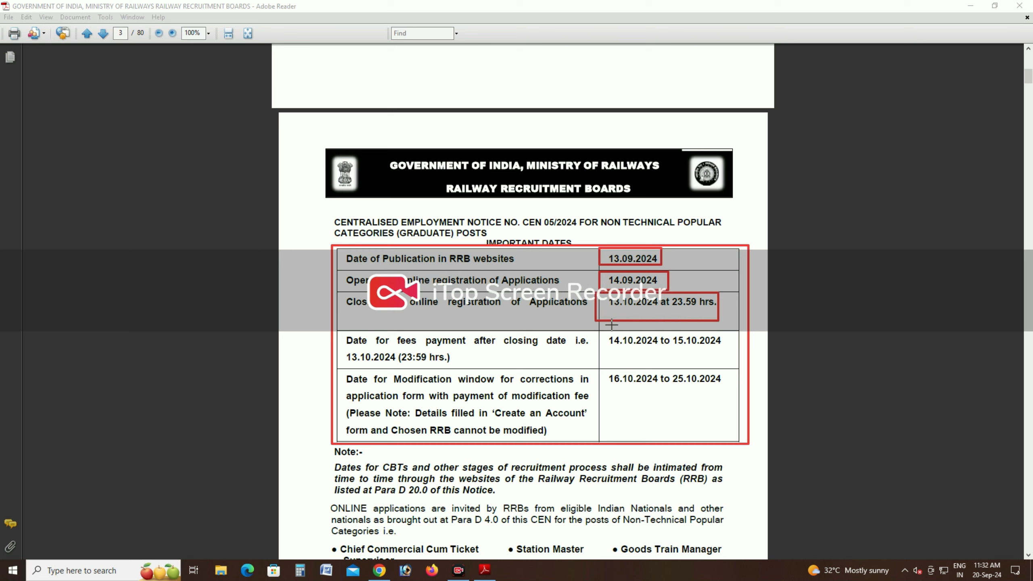
{"action": "mouse_move", "coordinate": [631, 333]}
{"action": "left_mouse_down"}
{"action": "mouse_move", "coordinate": [697, 346]}
{"action": "mouse_move", "coordinate": [721, 364]}
{"action": "left_mouse_up"}
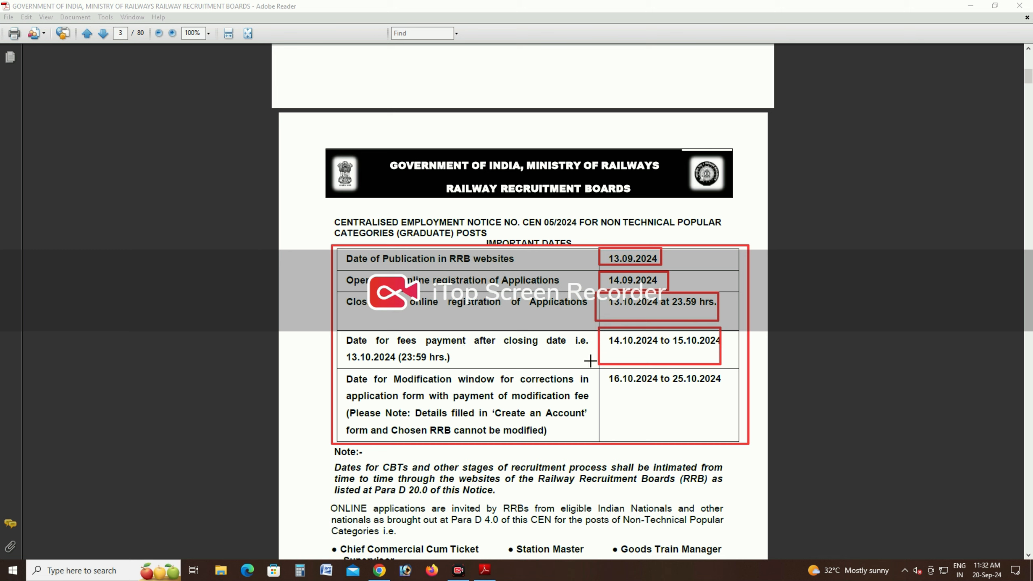
{"action": "left_click_drag", "start_coordinate": [596, 368], "coordinate": [732, 404]}
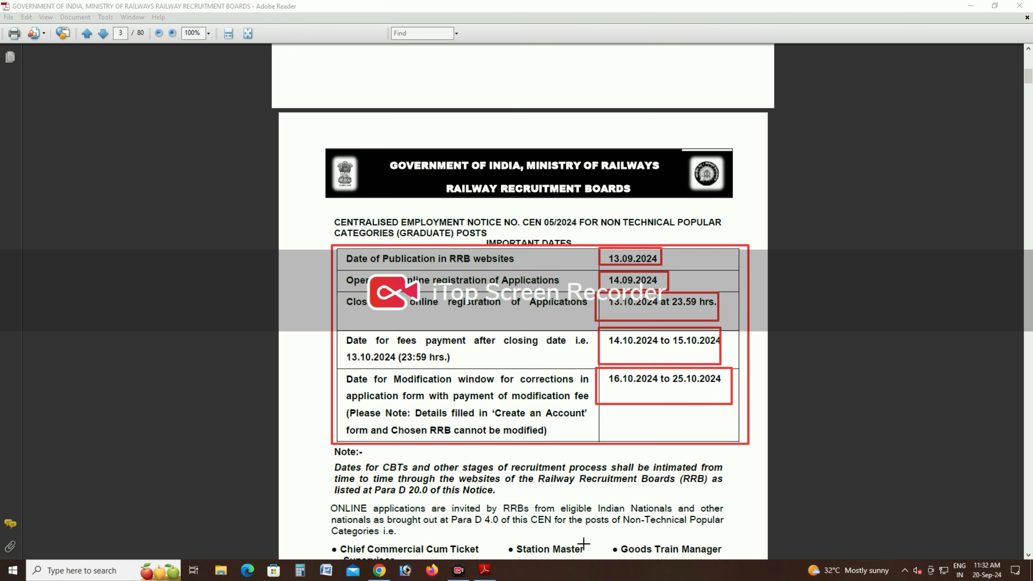
{"action": "scroll", "coordinate": [751, 410], "scroll_direction": "down", "scroll_amount": 4}
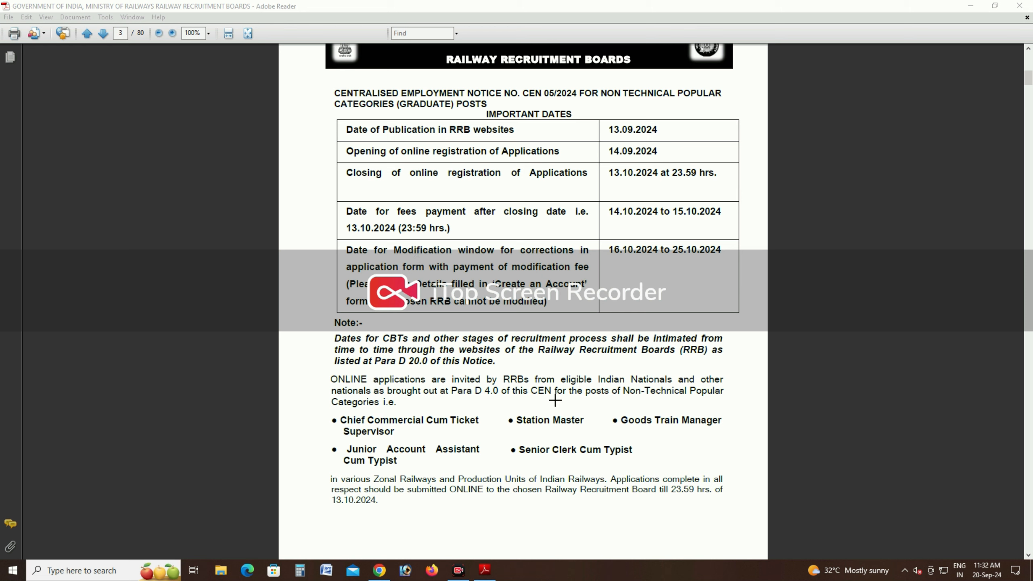
Step: Close the notice PDF, outline Apply on the RRB home page in red, and open the Create An Account form
{"action": "left_click", "coordinate": [1020, 5]}
{"action": "scroll", "coordinate": [814, 468], "scroll_direction": "up", "scroll_amount": 2}
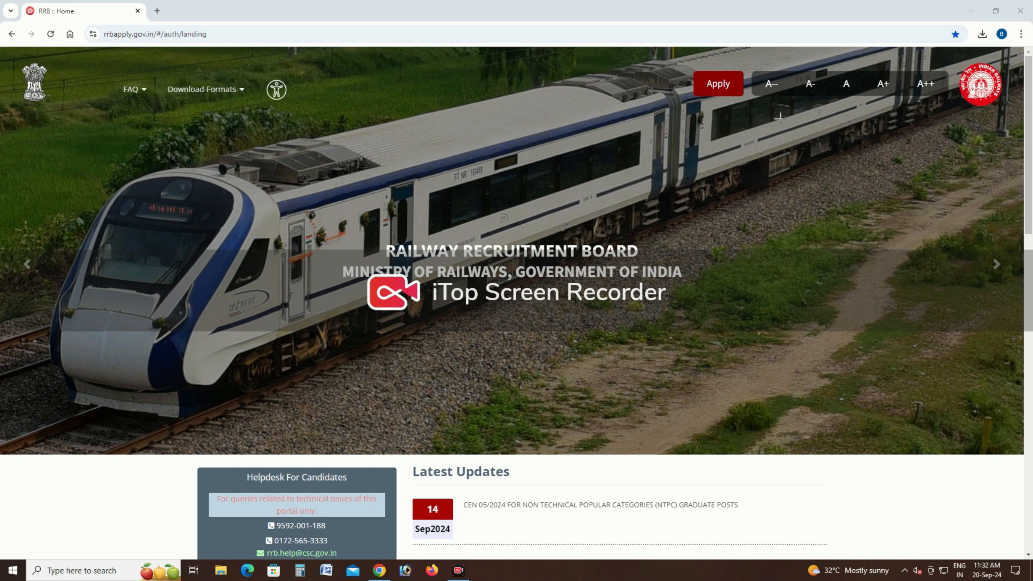
{"action": "left_click_drag", "start_coordinate": [683, 61], "coordinate": [754, 113]}
{"action": "left_click_drag", "start_coordinate": [688, 63], "coordinate": [749, 110]}
{"action": "left_click", "coordinate": [716, 86]}
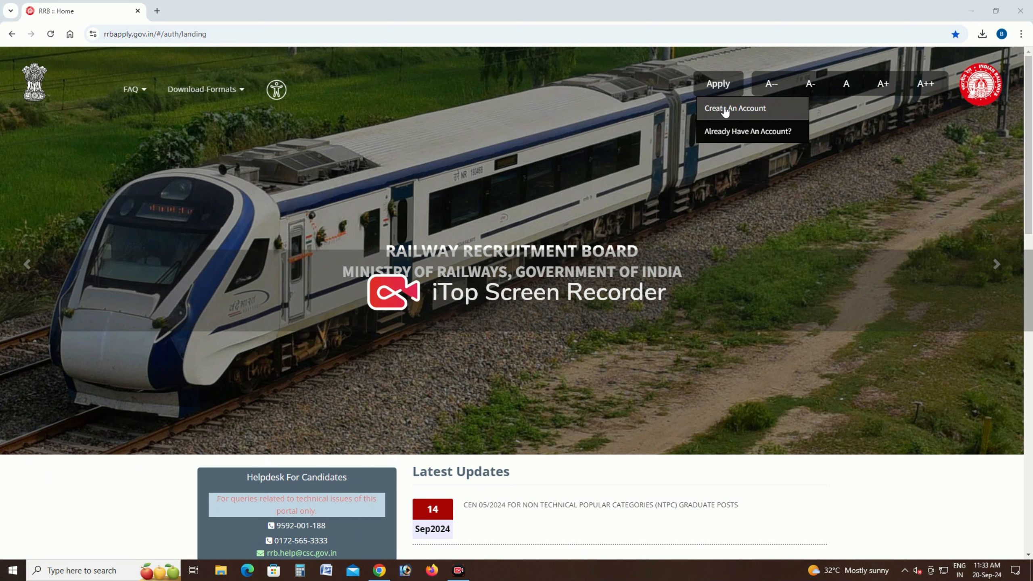
{"action": "left_click", "coordinate": [724, 109]}
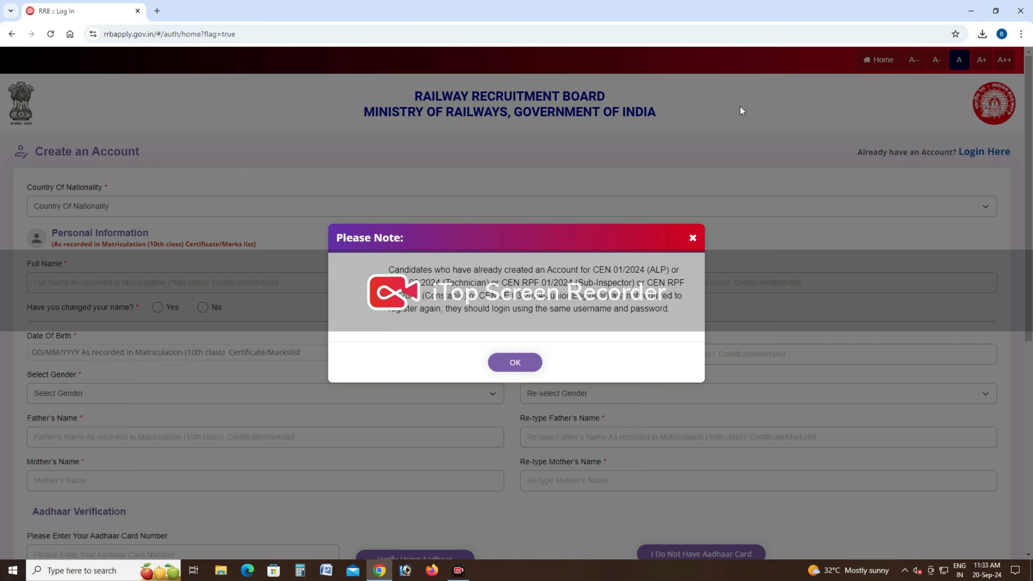
Step: Highlight the ALP, Technician, Sub-Inspector, Constable and Junior Engineer posts in the Please Note message, and dismiss it
{"action": "left_click_drag", "start_coordinate": [387, 268], "coordinate": [390, 235]}
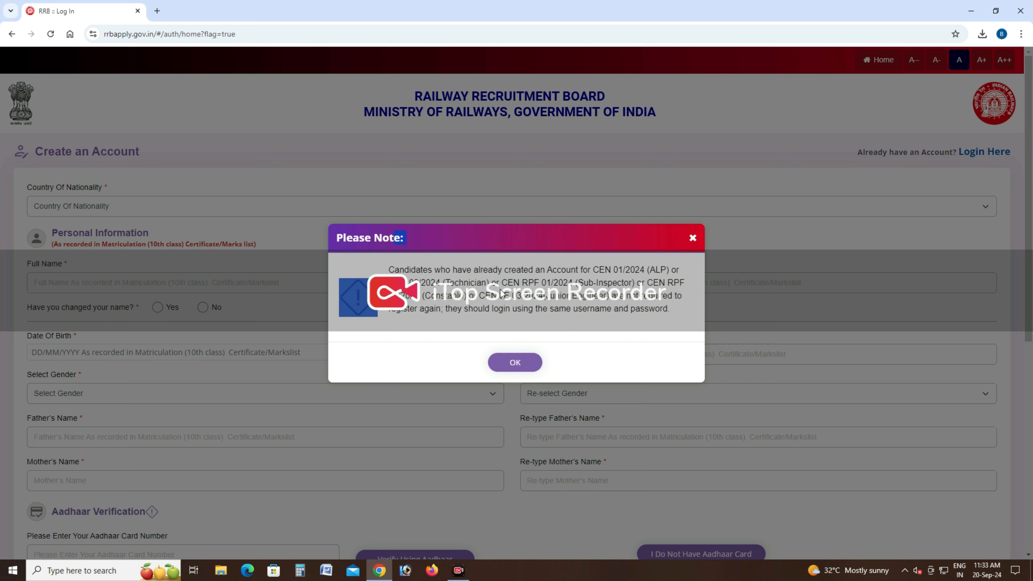
{"action": "double_click", "coordinate": [664, 265]}
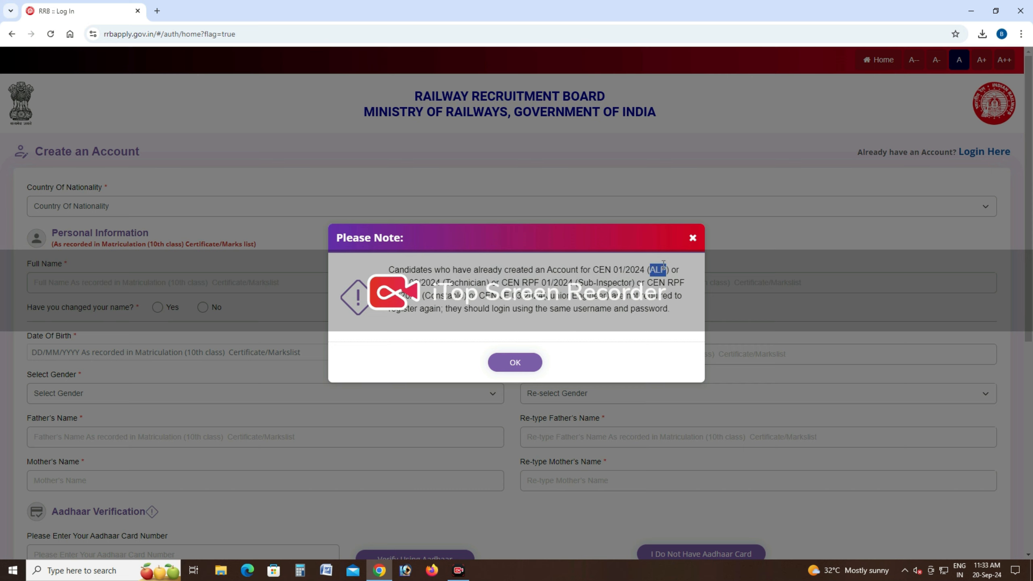
{"action": "left_click_drag", "start_coordinate": [443, 282], "coordinate": [483, 282]}
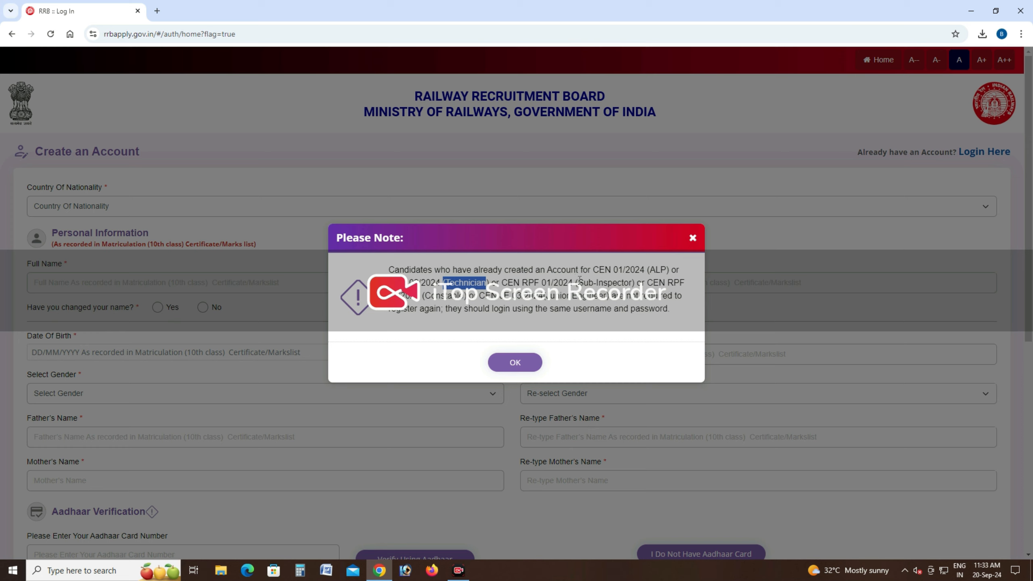
{"action": "left_click_drag", "start_coordinate": [577, 282], "coordinate": [623, 282]}
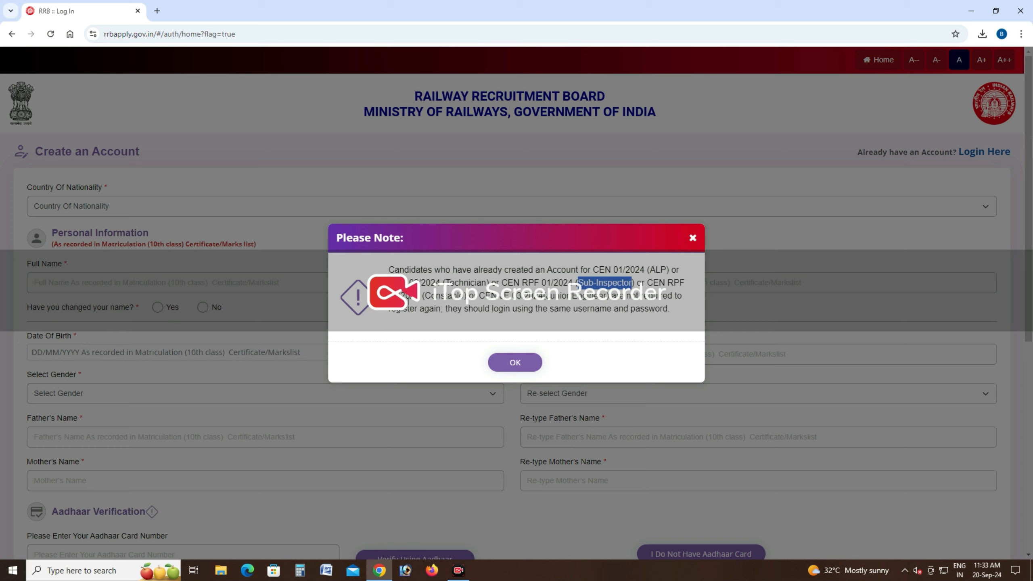
{"action": "left_click_drag", "start_coordinate": [423, 296], "coordinate": [467, 296]}
{"action": "left_click_drag", "start_coordinate": [545, 296], "coordinate": [611, 281]}
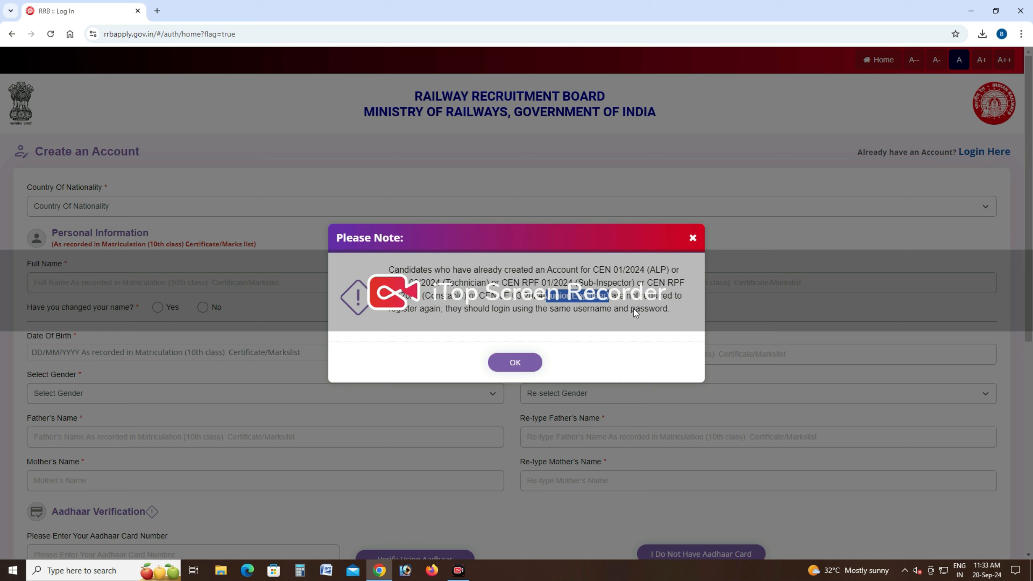
{"action": "left_click", "coordinate": [515, 302]}
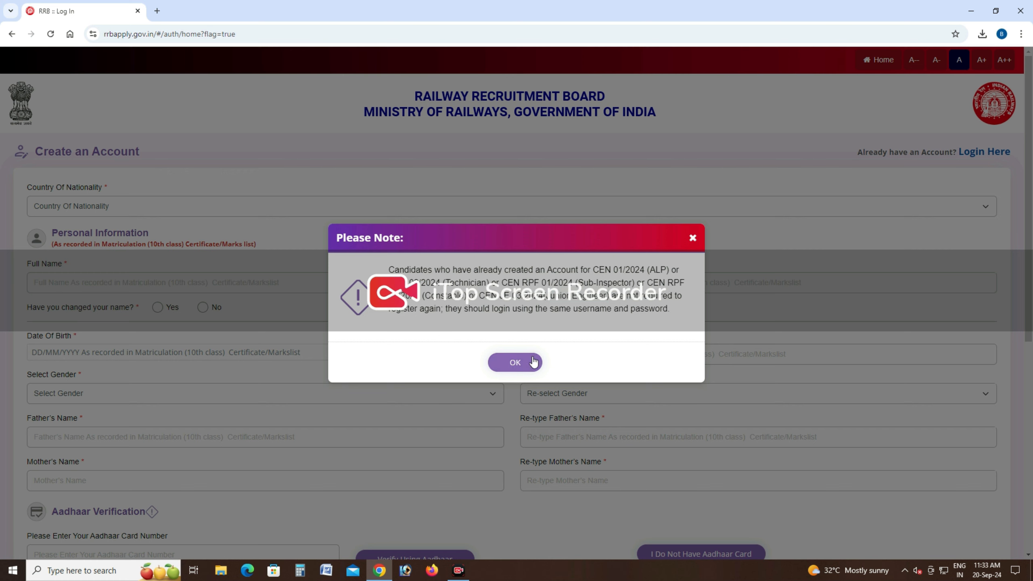
{"action": "left_click", "coordinate": [515, 362]}
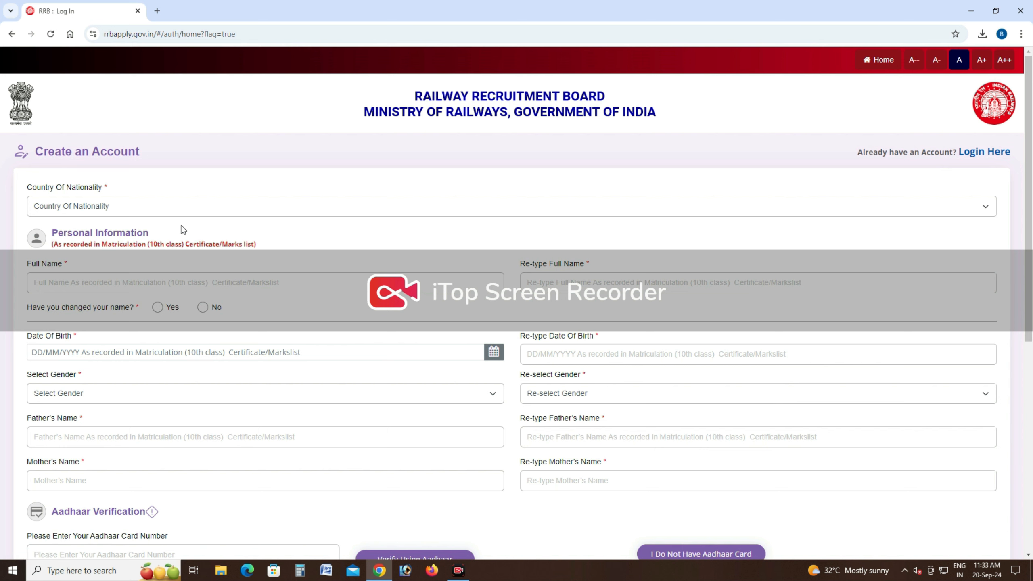
Step: Set the Country of Nationality to India and outline the Personal Information heading, both full name fields and the name-change question in red
{"action": "left_click", "coordinate": [178, 213]}
{"action": "left_click", "coordinate": [93, 237]}
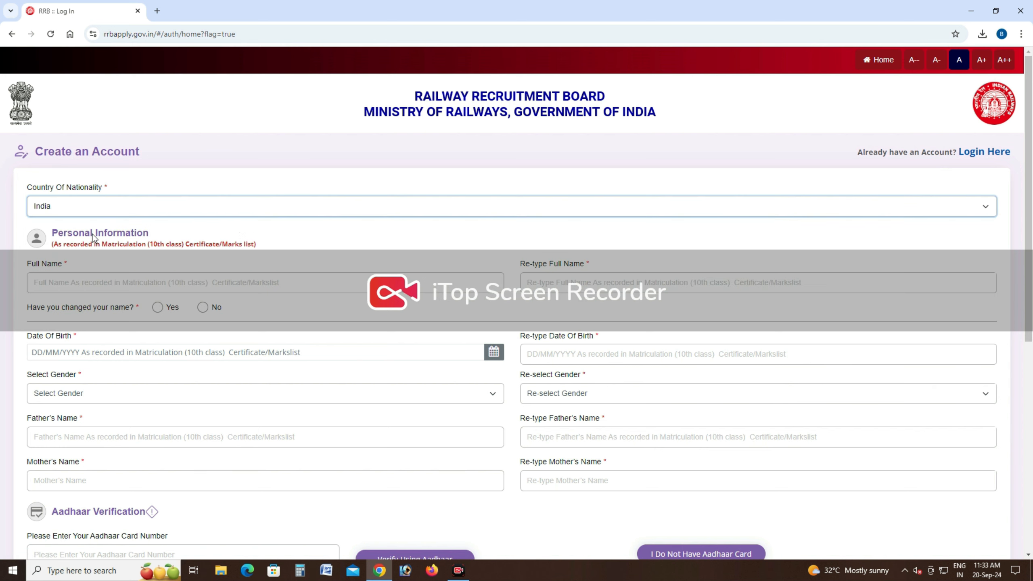
{"action": "scroll", "coordinate": [404, 220], "scroll_direction": "down", "scroll_amount": 1}
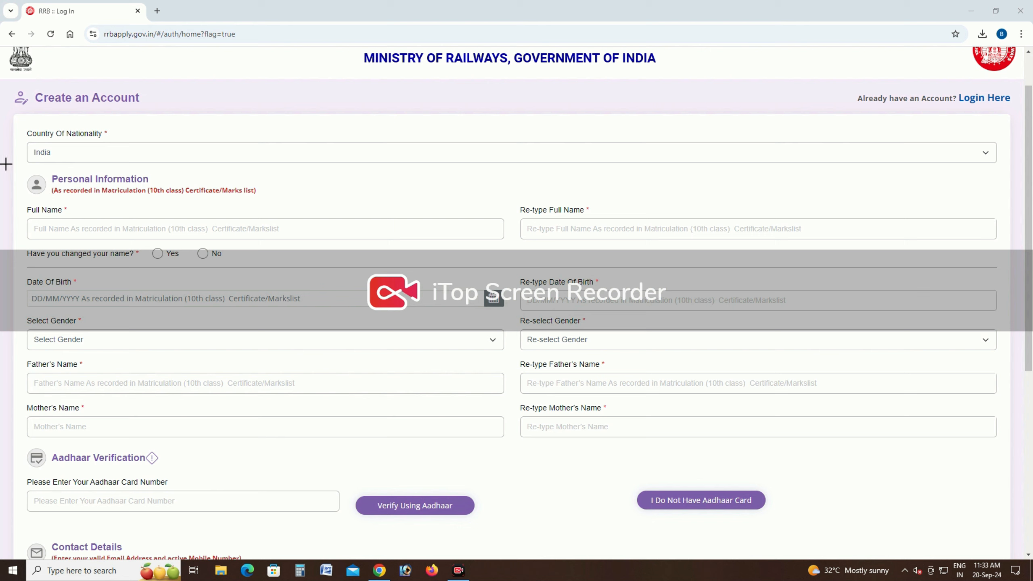
{"action": "left_click_drag", "start_coordinate": [18, 169], "coordinate": [271, 199]}
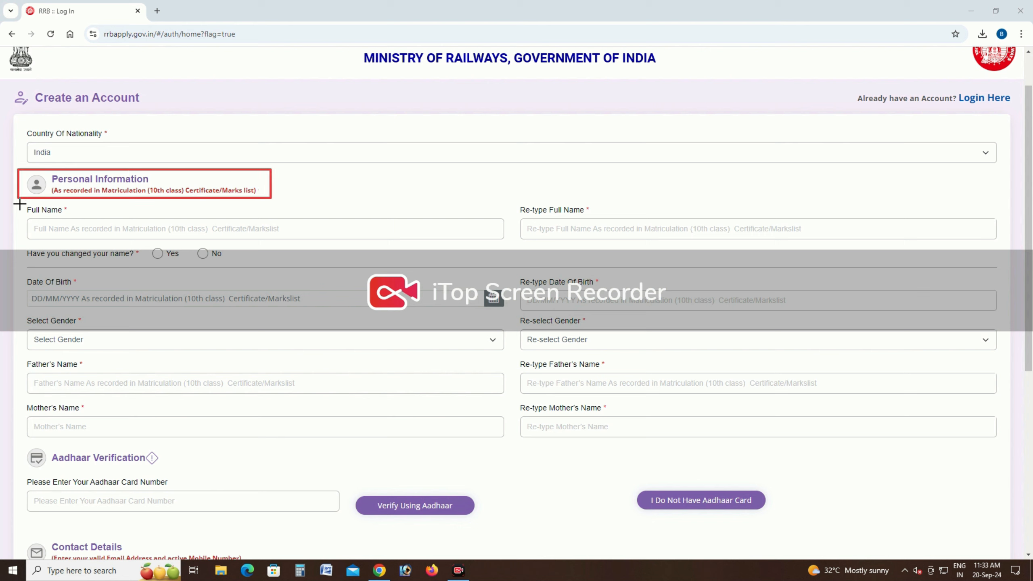
{"action": "left_click_drag", "start_coordinate": [18, 202], "coordinate": [278, 240]}
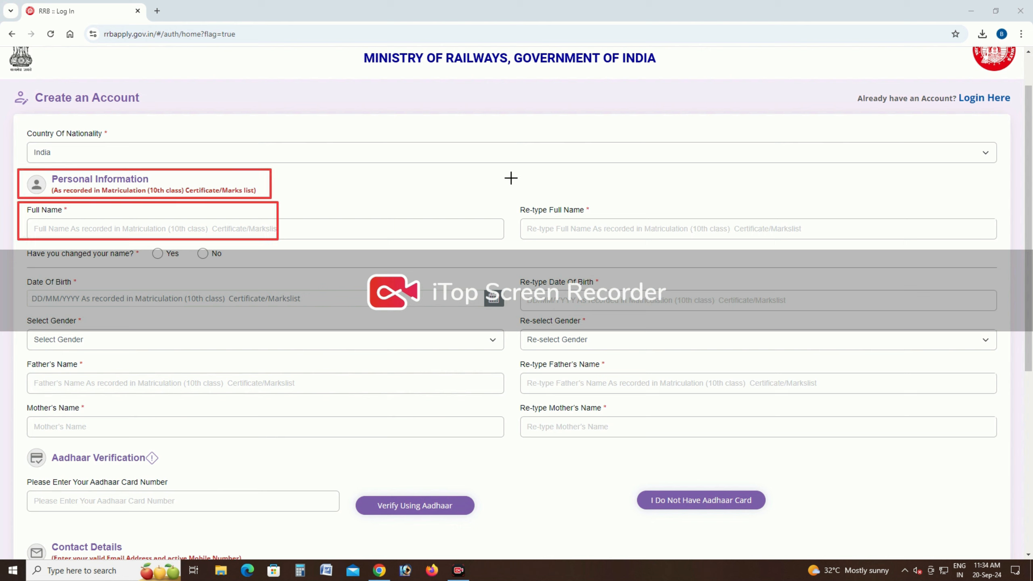
{"action": "mouse_move", "coordinate": [519, 186]}
{"action": "left_mouse_down"}
{"action": "mouse_move", "coordinate": [659, 237]}
{"action": "mouse_move", "coordinate": [744, 247]}
{"action": "left_mouse_up"}
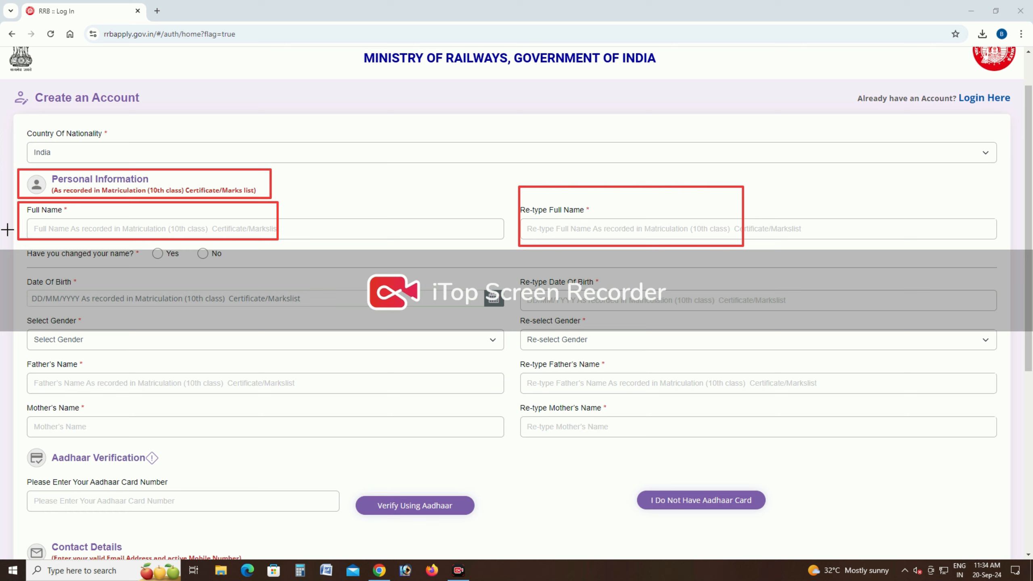
{"action": "left_click_drag", "start_coordinate": [9, 237], "coordinate": [253, 265]}
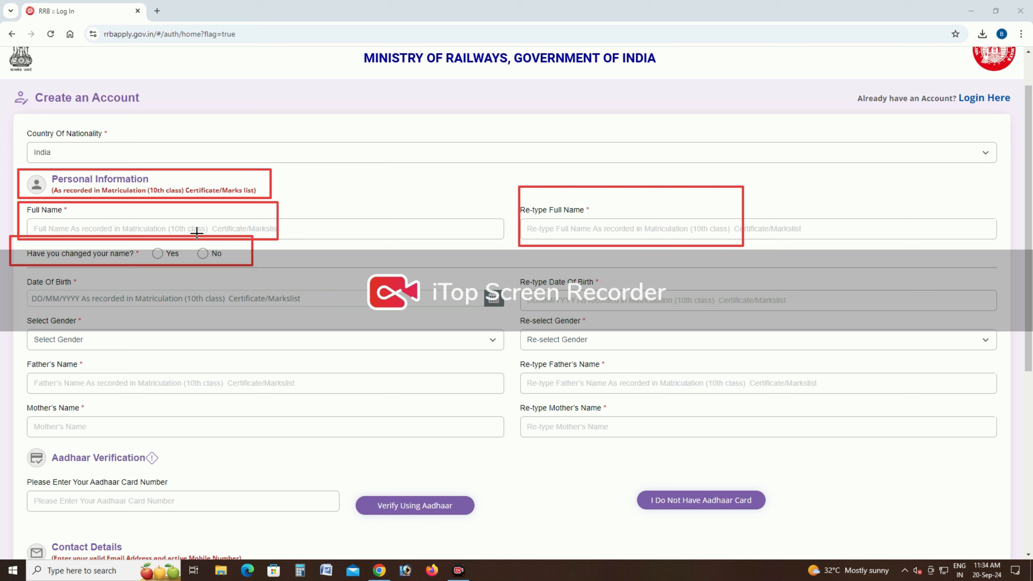
Step: Outline the date of birth, gender, father's name and mother's name fields and their re-entry fields with red rectangles
{"action": "mouse_move", "coordinate": [23, 273]}
{"action": "left_mouse_down"}
{"action": "mouse_move", "coordinate": [183, 305]}
{"action": "mouse_move", "coordinate": [345, 311]}
{"action": "left_mouse_up"}
{"action": "left_click_drag", "start_coordinate": [515, 273], "coordinate": [643, 312]}
{"action": "left_click_drag", "start_coordinate": [24, 316], "coordinate": [160, 349]}
{"action": "left_click_drag", "start_coordinate": [503, 314], "coordinate": [621, 351]}
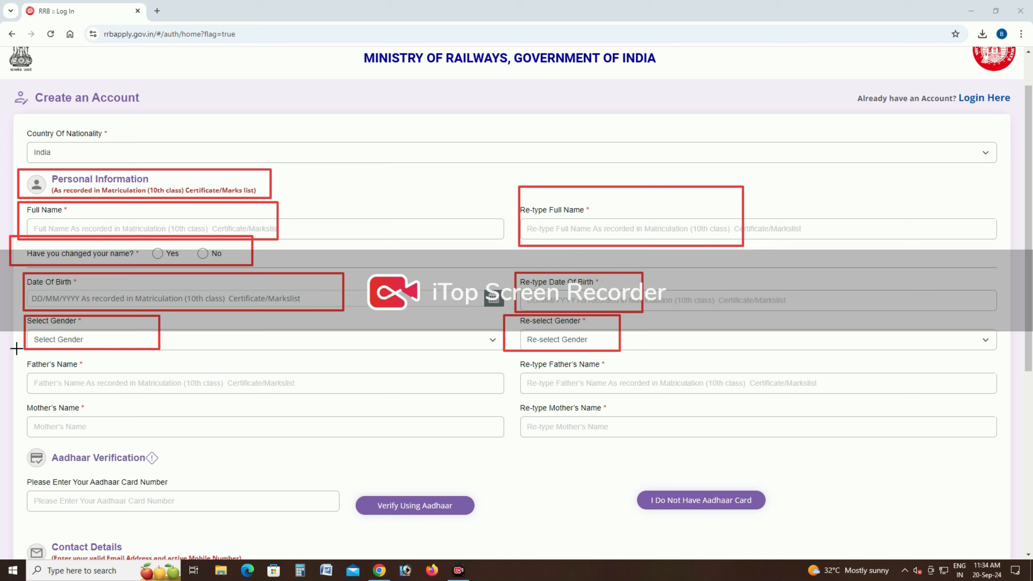
{"action": "mouse_move", "coordinate": [24, 357]}
{"action": "left_mouse_down"}
{"action": "mouse_move", "coordinate": [136, 387]}
{"action": "mouse_move", "coordinate": [346, 397]}
{"action": "left_mouse_up"}
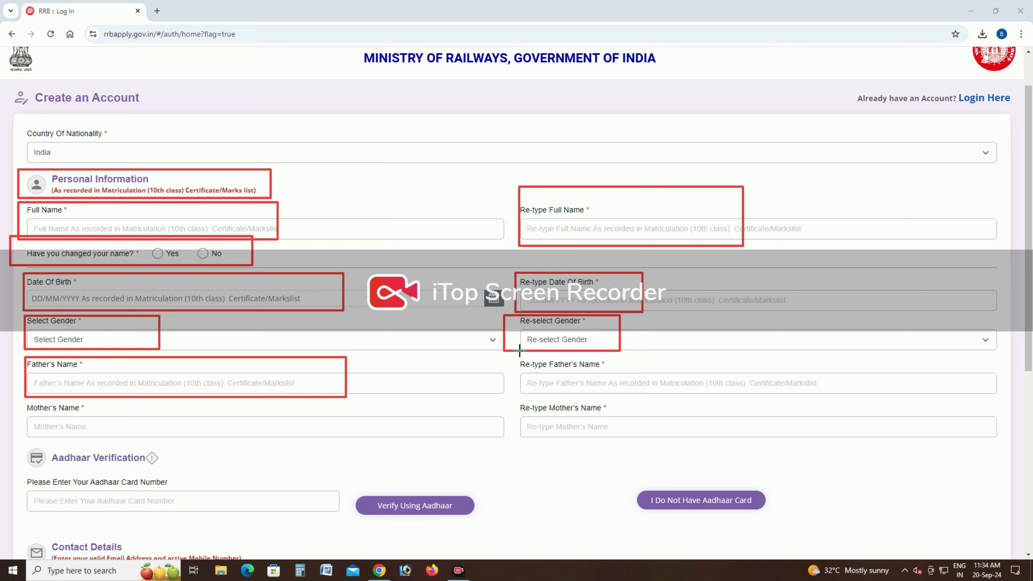
{"action": "mouse_move", "coordinate": [515, 355]}
{"action": "left_mouse_down"}
{"action": "mouse_move", "coordinate": [665, 399]}
{"action": "mouse_move", "coordinate": [802, 385]}
{"action": "left_mouse_up"}
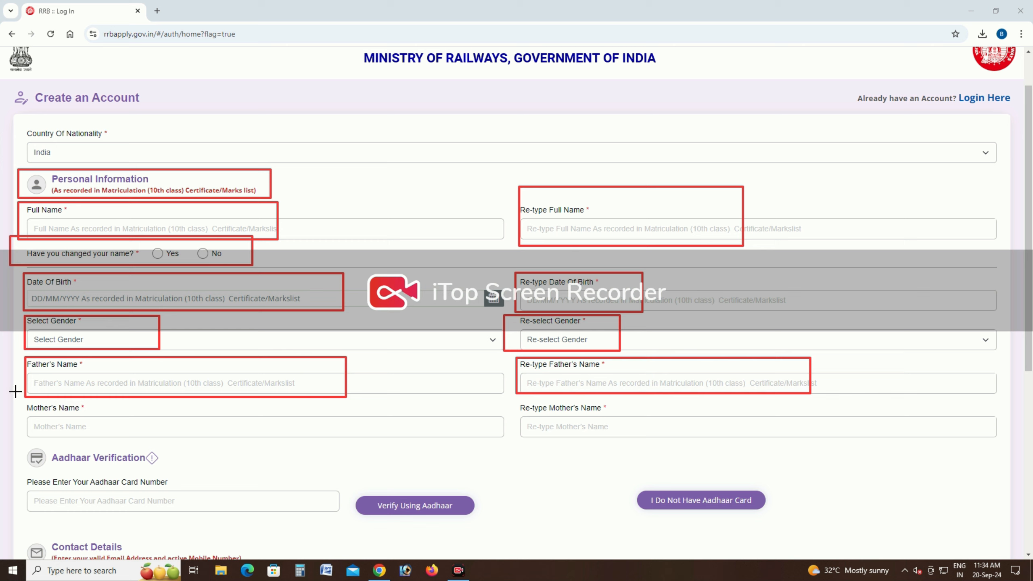
{"action": "mouse_move", "coordinate": [23, 399]}
{"action": "left_mouse_down"}
{"action": "mouse_move", "coordinate": [178, 413]}
{"action": "mouse_move", "coordinate": [203, 432]}
{"action": "left_mouse_up"}
{"action": "left_click_drag", "start_coordinate": [513, 399], "coordinate": [663, 440]}
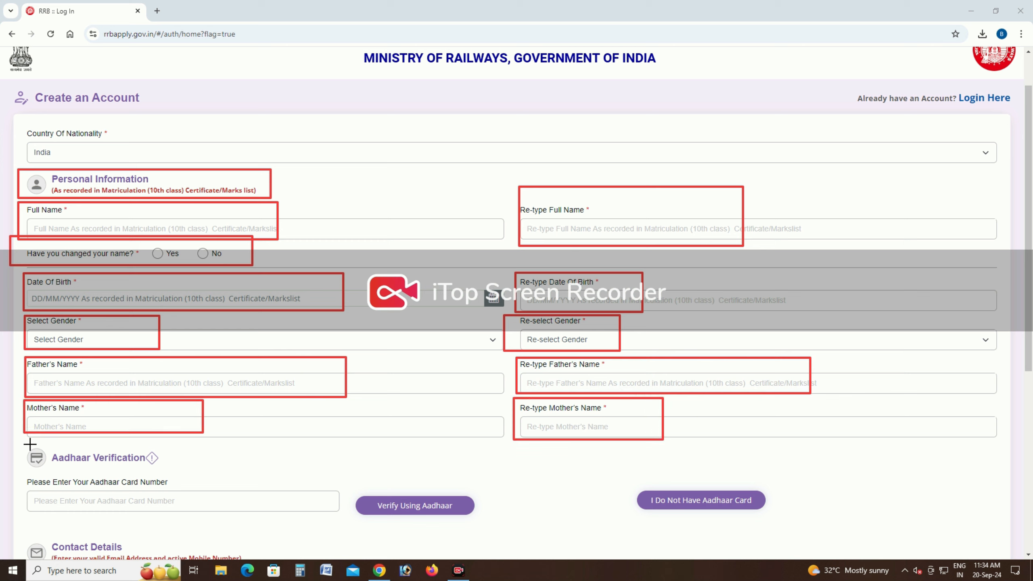
Step: Outline the Aadhaar Verification heading and the Verify Using Aadhaar and I Do Not Have Aadhaar Card options in red
{"action": "left_click_drag", "start_coordinate": [23, 442], "coordinate": [193, 469]}
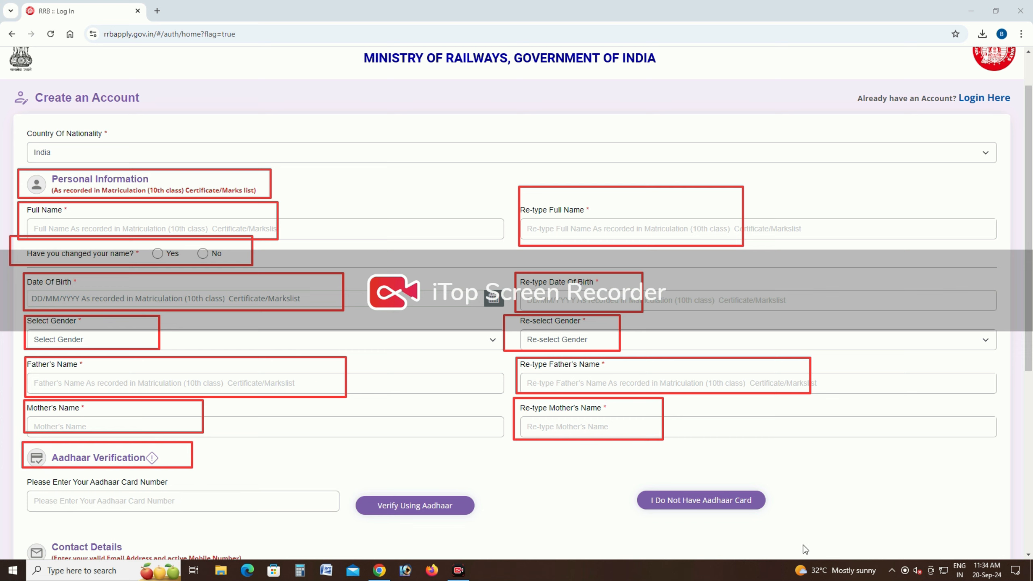
{"action": "scroll", "coordinate": [821, 433], "scroll_direction": "down", "scroll_amount": 5}
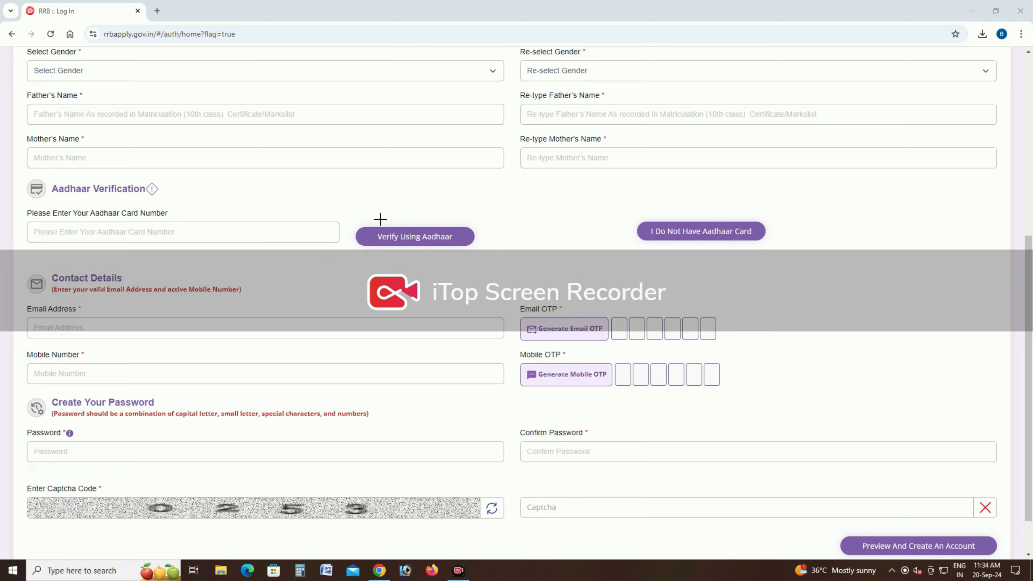
{"action": "left_click_drag", "start_coordinate": [370, 225], "coordinate": [471, 254]}
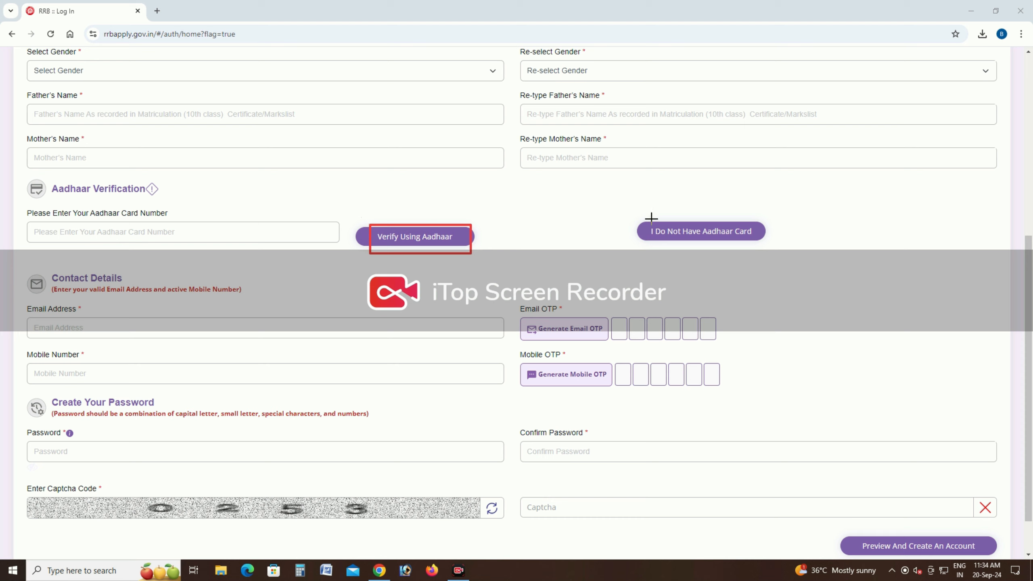
{"action": "left_click_drag", "start_coordinate": [631, 213], "coordinate": [773, 241]}
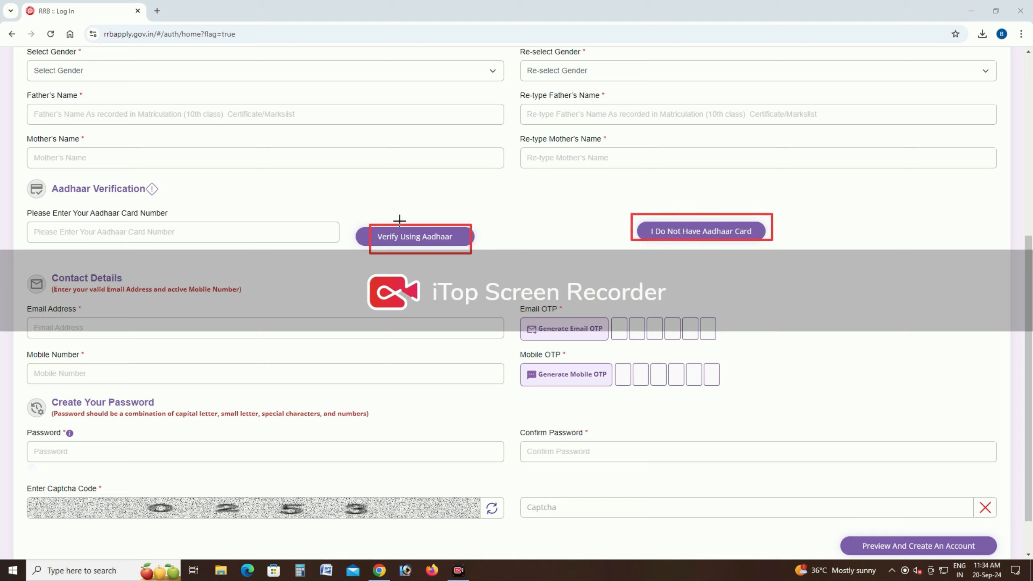
{"action": "left_click_drag", "start_coordinate": [349, 211], "coordinate": [482, 257]}
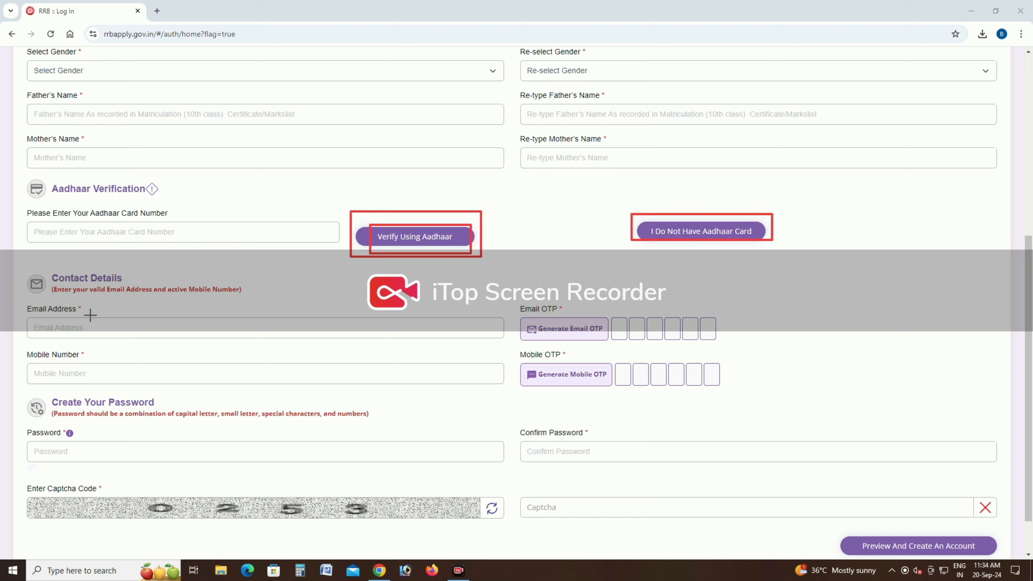
Step: Outline the Contact Details heading, the email and mobile number fields with their OTP fields, and the Create Your Password heading in red
{"action": "left_click_drag", "start_coordinate": [9, 265], "coordinate": [265, 300]}
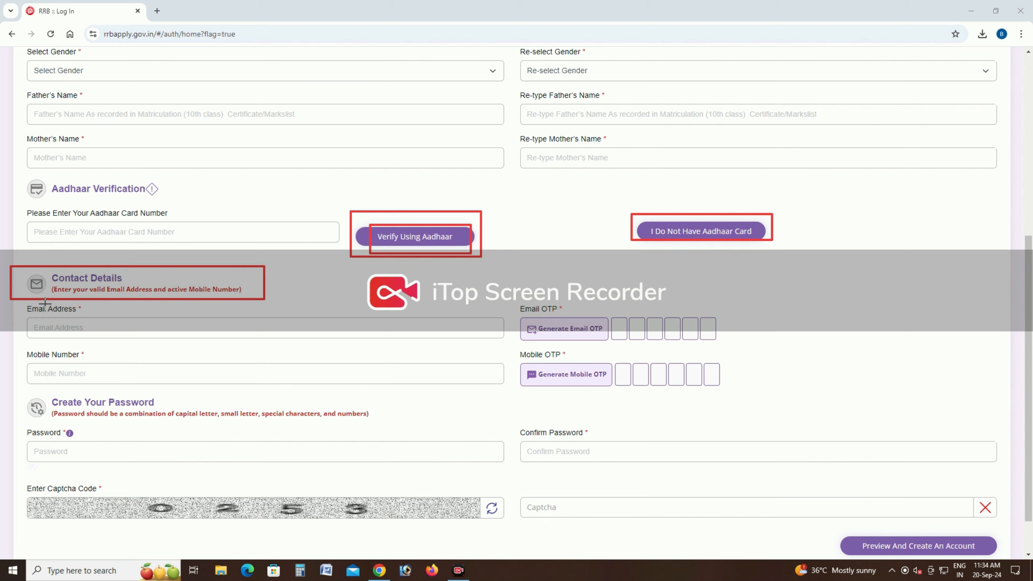
{"action": "left_click_drag", "start_coordinate": [22, 300], "coordinate": [140, 332]}
{"action": "left_click_drag", "start_coordinate": [513, 305], "coordinate": [576, 335]}
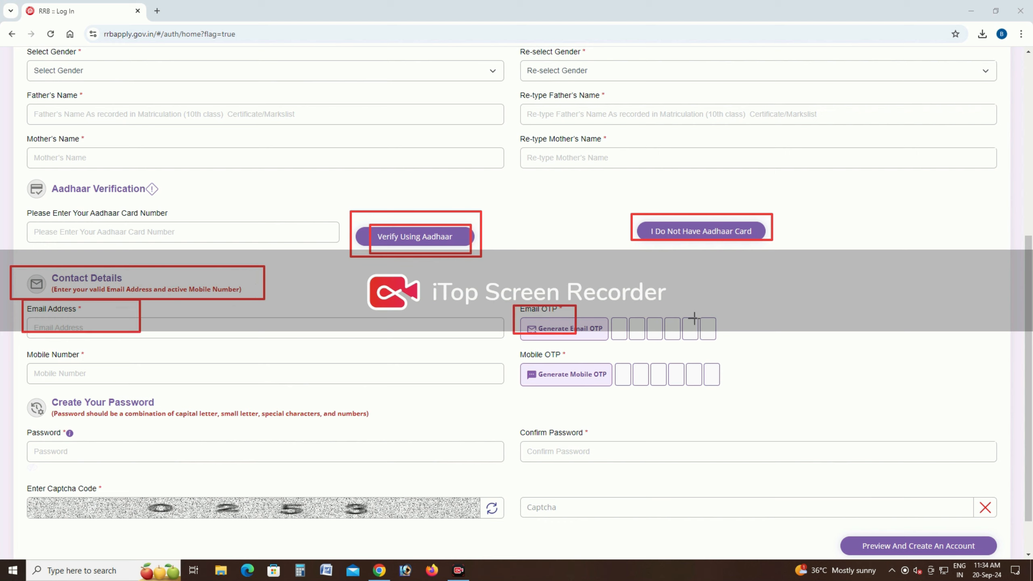
{"action": "left_click_drag", "start_coordinate": [20, 347], "coordinate": [144, 386]}
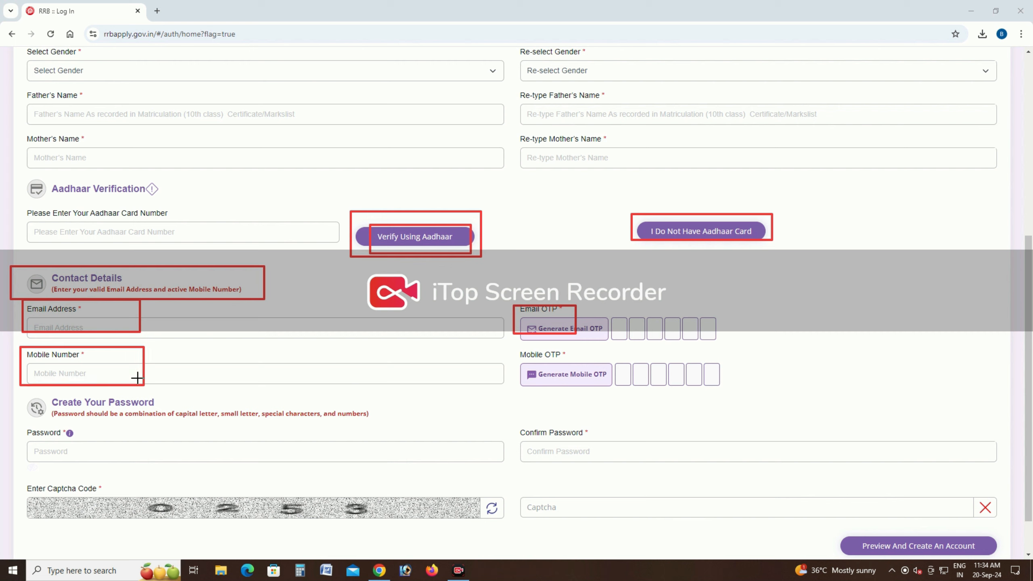
{"action": "left_click_drag", "start_coordinate": [512, 347], "coordinate": [600, 390]}
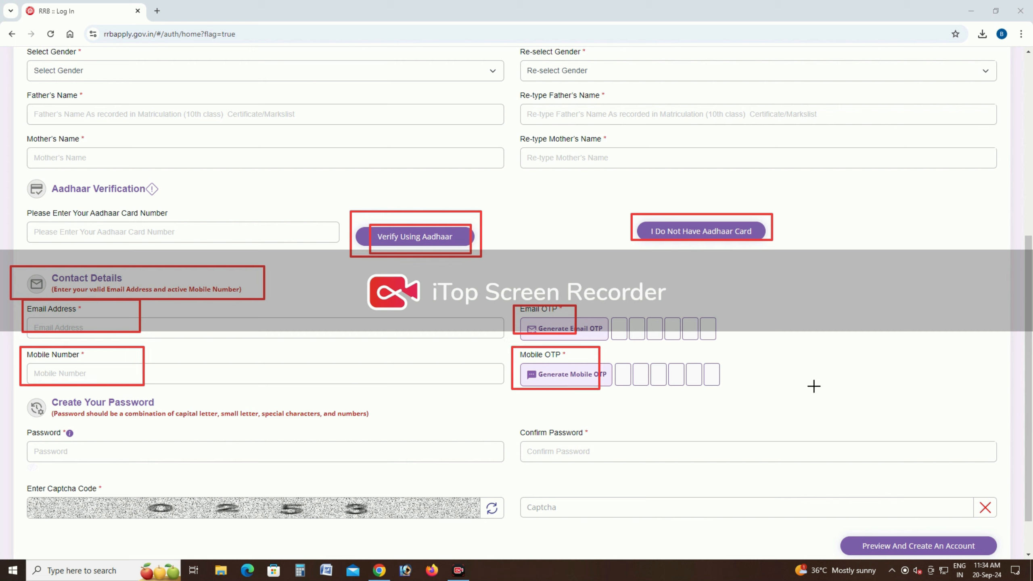
{"action": "mouse_move", "coordinate": [13, 396]}
{"action": "left_mouse_down"}
{"action": "mouse_move", "coordinate": [401, 437]}
{"action": "mouse_move", "coordinate": [420, 429]}
{"action": "left_mouse_up"}
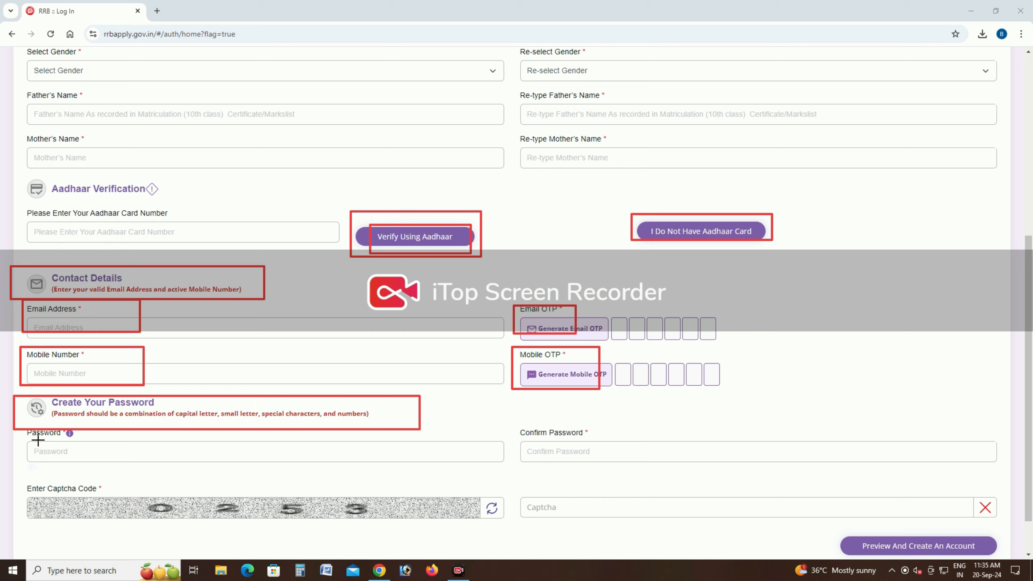
Step: Outline the Password, Confirm Password, captcha code and captcha entry fields and the Preview And Create An Account option in red
{"action": "mouse_move", "coordinate": [16, 425]}
{"action": "left_mouse_down"}
{"action": "mouse_move", "coordinate": [143, 459]}
{"action": "mouse_move", "coordinate": [191, 456]}
{"action": "left_mouse_up"}
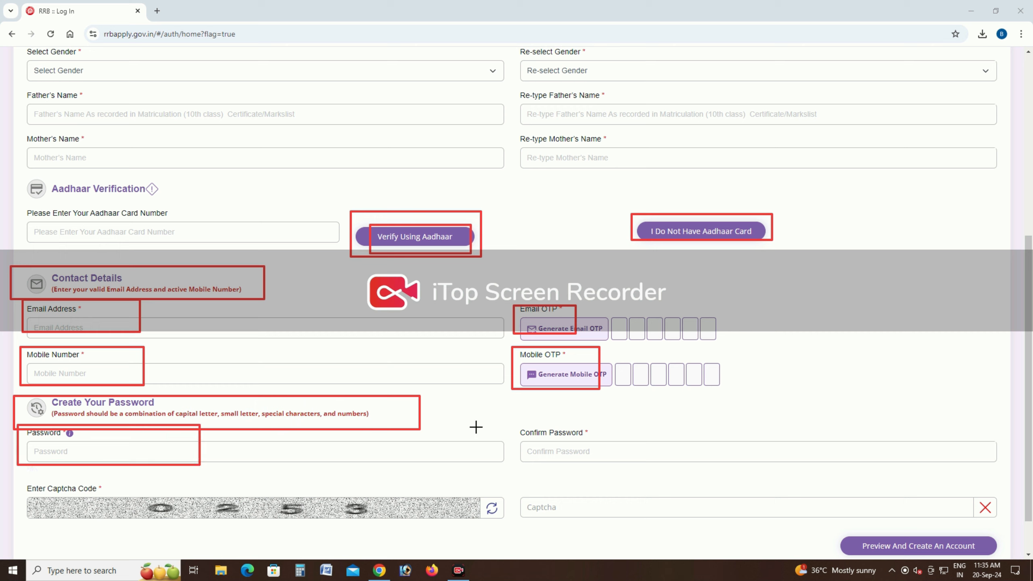
{"action": "left_click_drag", "start_coordinate": [505, 415], "coordinate": [652, 461]}
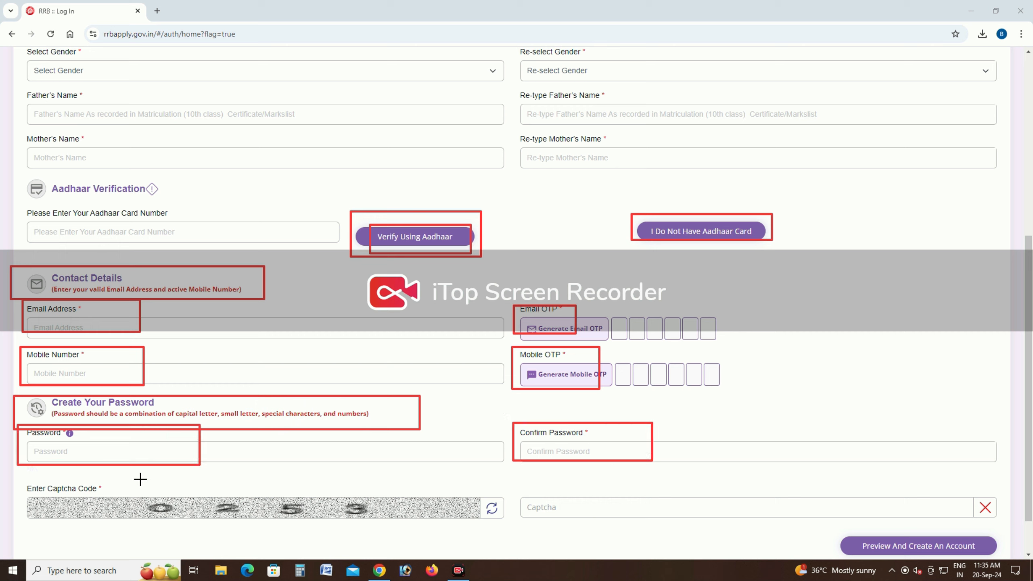
{"action": "mouse_move", "coordinate": [135, 484]}
{"action": "left_mouse_down"}
{"action": "mouse_move", "coordinate": [309, 529]}
{"action": "mouse_move", "coordinate": [394, 527]}
{"action": "left_mouse_up"}
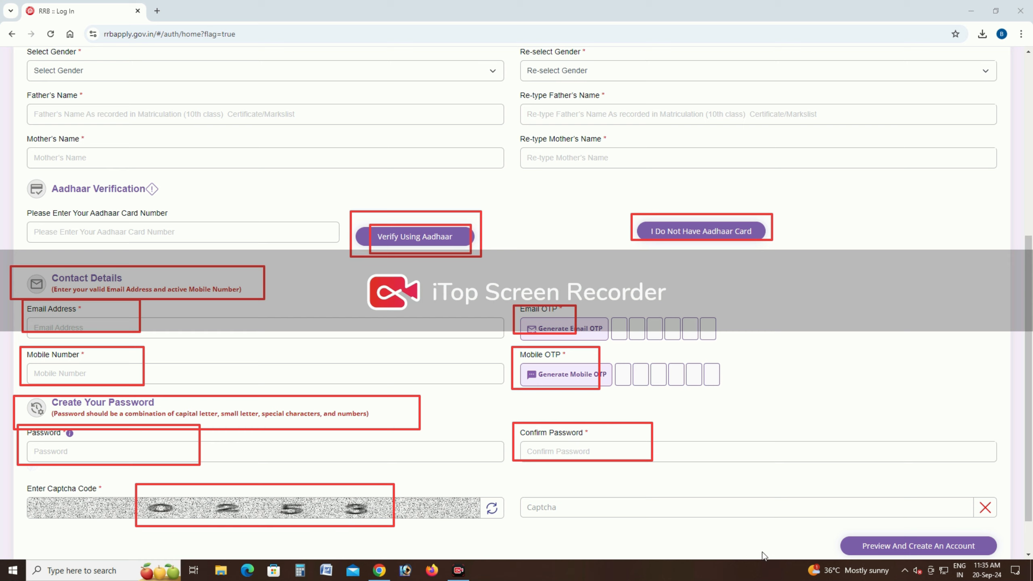
{"action": "left_click_drag", "start_coordinate": [522, 486], "coordinate": [712, 521]}
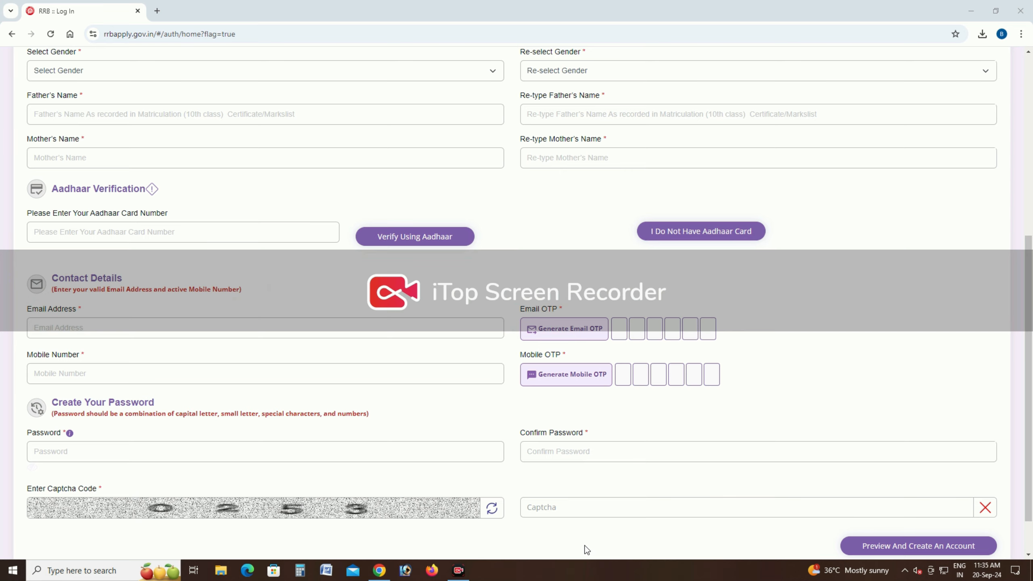
{"action": "scroll", "coordinate": [653, 450], "scroll_direction": "down", "scroll_amount": 2}
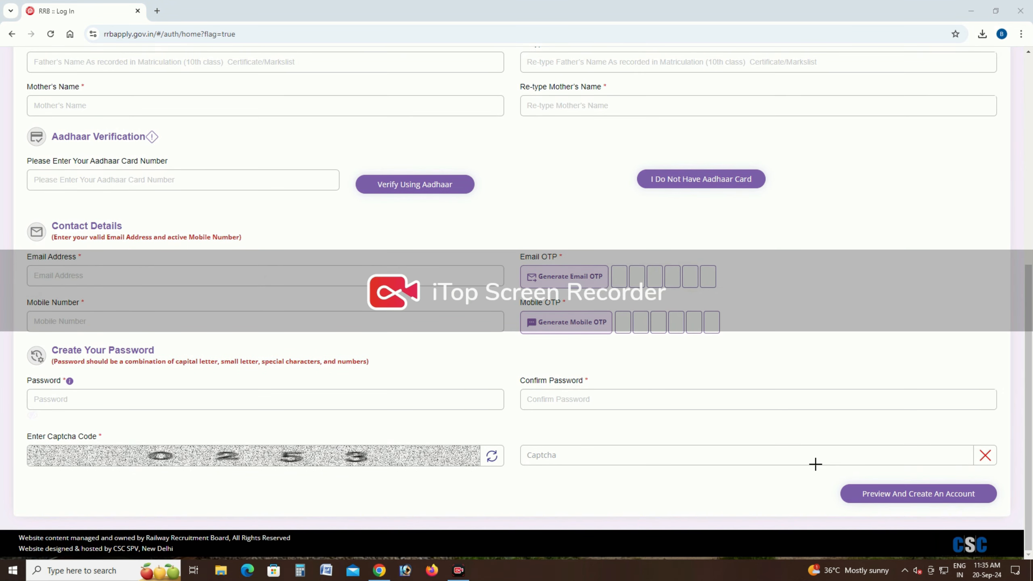
{"action": "left_click_drag", "start_coordinate": [822, 472], "coordinate": [1002, 506]}
{"action": "mouse_move", "coordinate": [836, 471]}
{"action": "left_mouse_down"}
{"action": "mouse_move", "coordinate": [933, 505]}
{"action": "mouse_move", "coordinate": [988, 508]}
{"action": "left_mouse_up"}
Step: Return to the portal's home page and open the sign-in page for applicants who already have an account
{"action": "left_click_drag", "start_coordinate": [1028, 407], "coordinate": [1028, 195]}
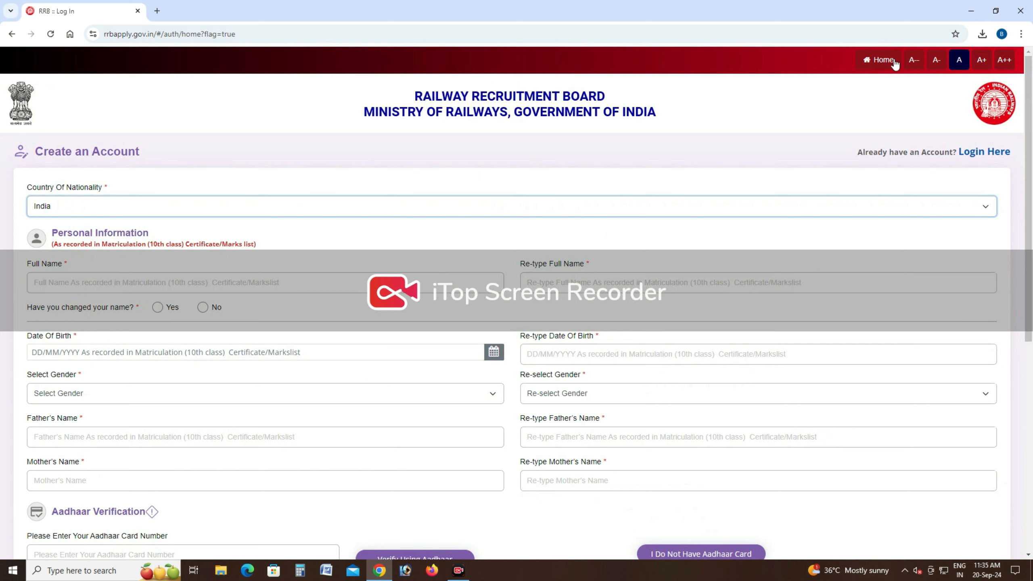
{"action": "left_click", "coordinate": [879, 60]}
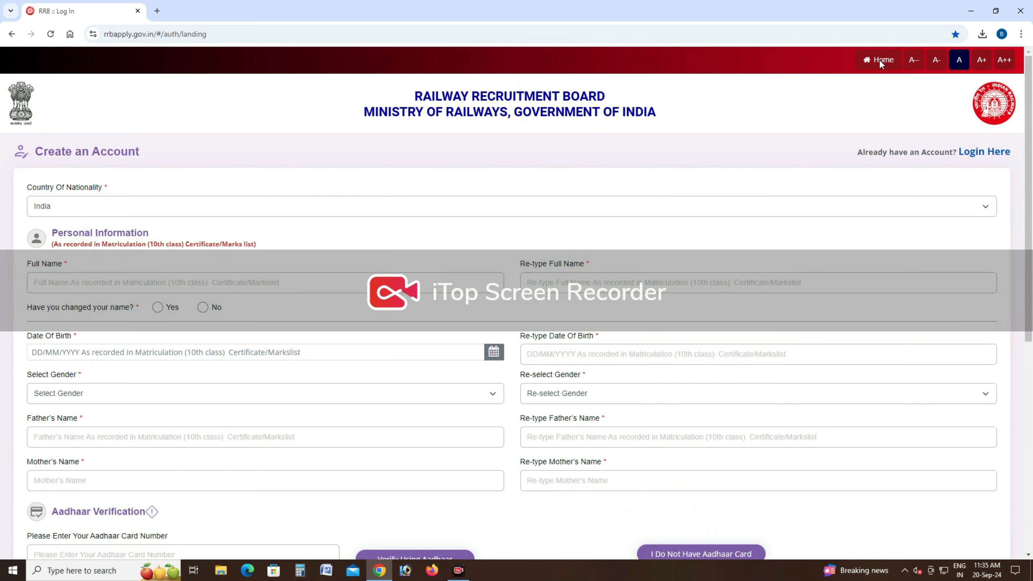
{"action": "left_click", "coordinate": [724, 86]}
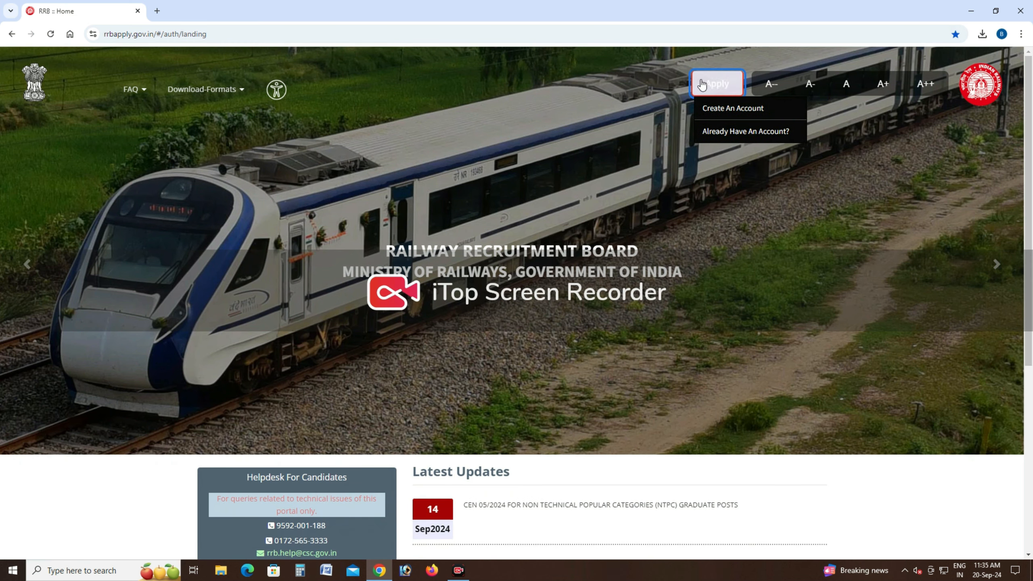
{"action": "mouse_move", "coordinate": [716, 85]}
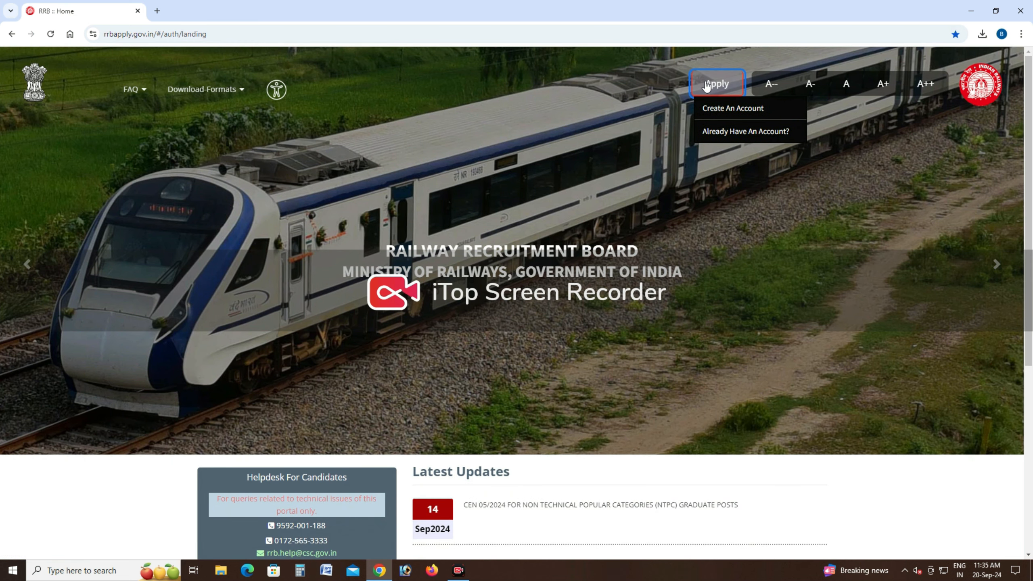
{"action": "left_click", "coordinate": [746, 132]}
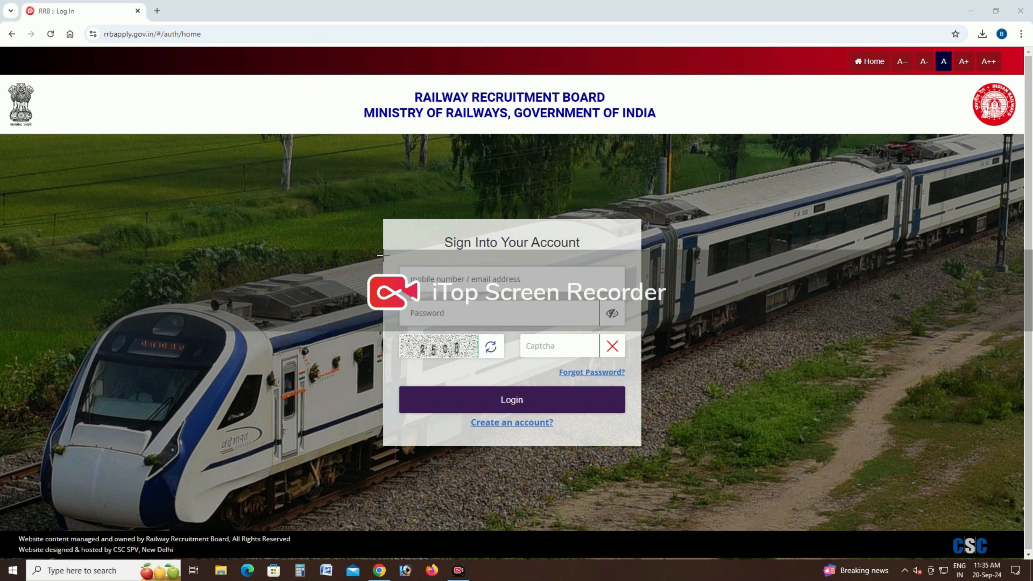
Step: Outline the mobile number / email address field in red and log in with the mobile number, account password and captcha
{"action": "left_click_drag", "start_coordinate": [391, 262], "coordinate": [561, 282]}
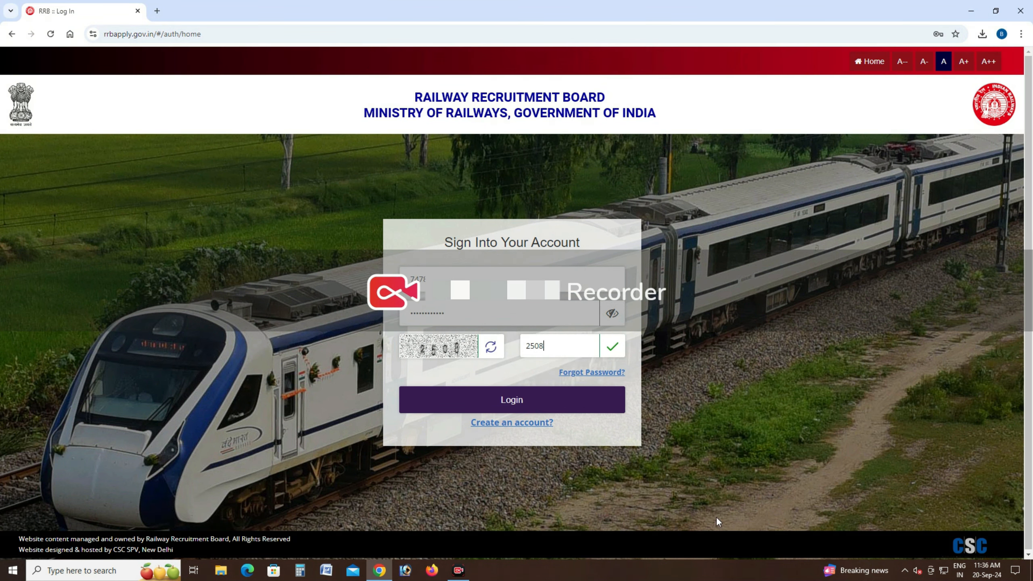
{"action": "left_click", "coordinate": [513, 401]}
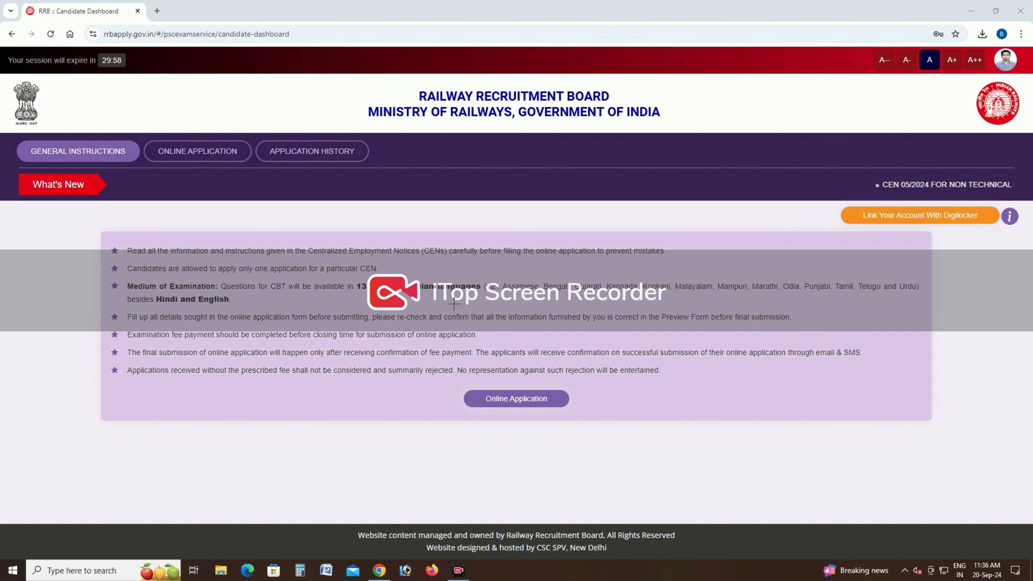
Step: Outline the general instructions and their heading, the Medium of Examination label, the regional language list and Hindi and English in red
{"action": "mouse_move", "coordinate": [77, 225]}
{"action": "left_mouse_down"}
{"action": "mouse_move", "coordinate": [163, 262]}
{"action": "mouse_move", "coordinate": [907, 382]}
{"action": "left_mouse_up"}
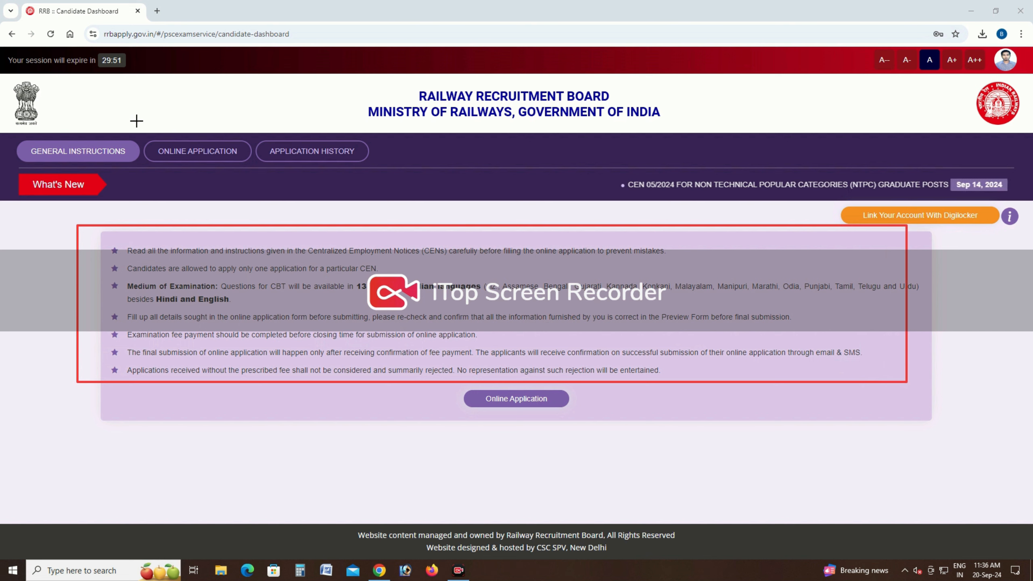
{"action": "left_click_drag", "start_coordinate": [19, 131], "coordinate": [123, 165]}
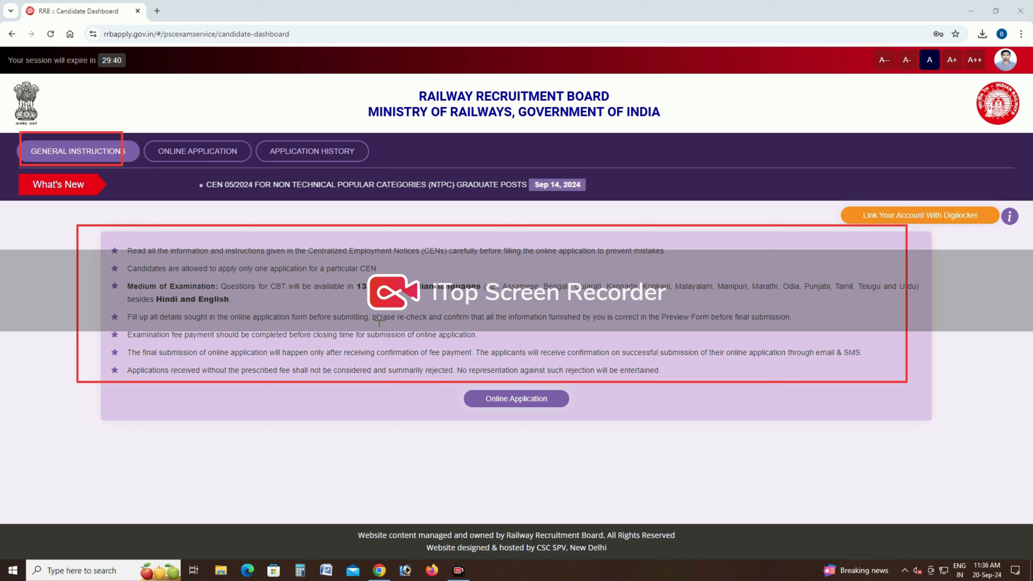
{"action": "left_click_drag", "start_coordinate": [118, 277], "coordinate": [220, 293]}
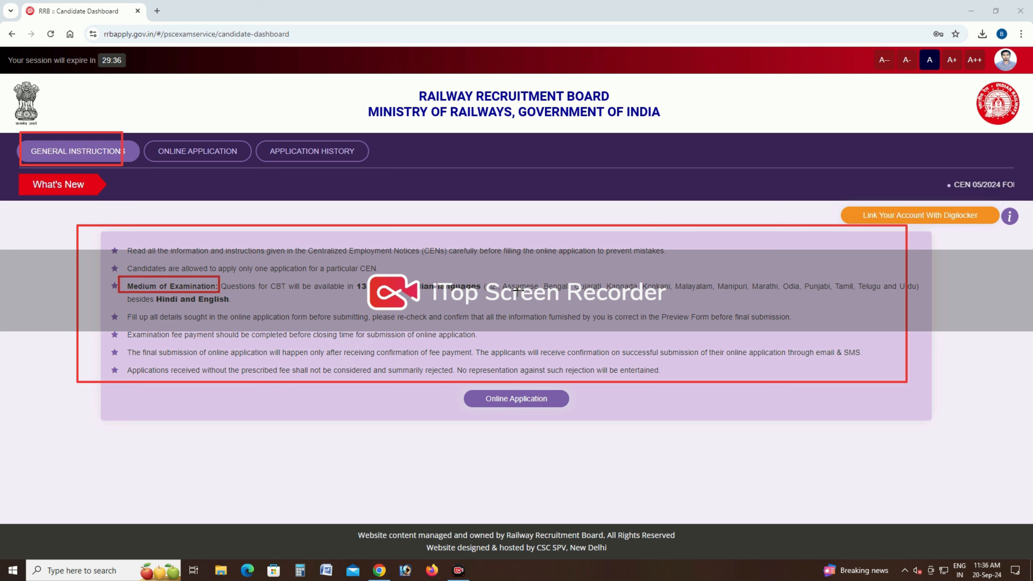
{"action": "left_click_drag", "start_coordinate": [477, 273], "coordinate": [925, 298]}
{"action": "left_click_drag", "start_coordinate": [126, 294], "coordinate": [244, 311]}
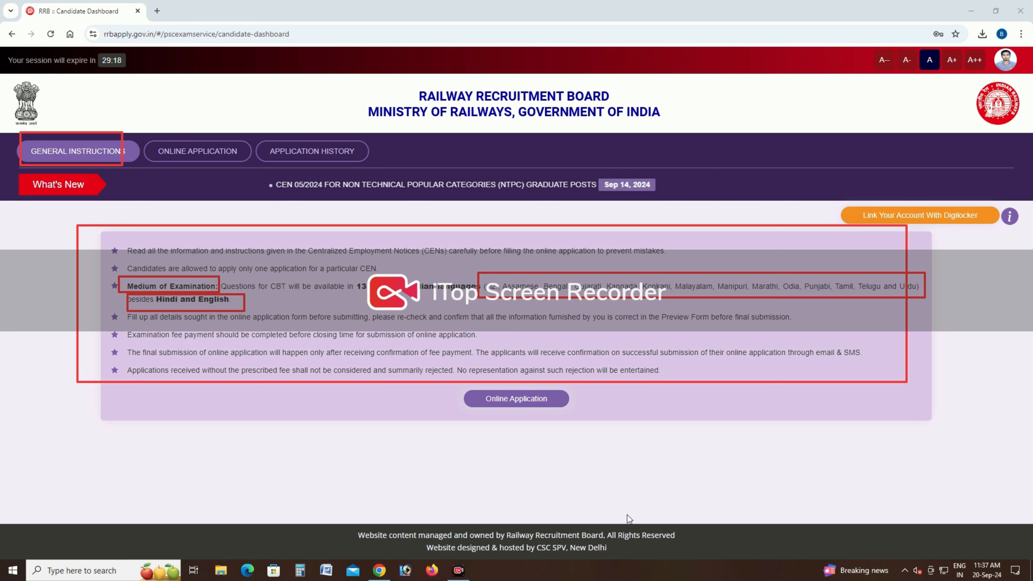
Step: Outline the Online Application and Application History sections in red, and clear all outlines from the dashboard
{"action": "mouse_move", "coordinate": [145, 133]}
{"action": "left_mouse_down"}
{"action": "mouse_move", "coordinate": [247, 161]}
{"action": "mouse_move", "coordinate": [359, 156]}
{"action": "left_mouse_up"}
{"action": "left_click_drag", "start_coordinate": [152, 129], "coordinate": [251, 170]}
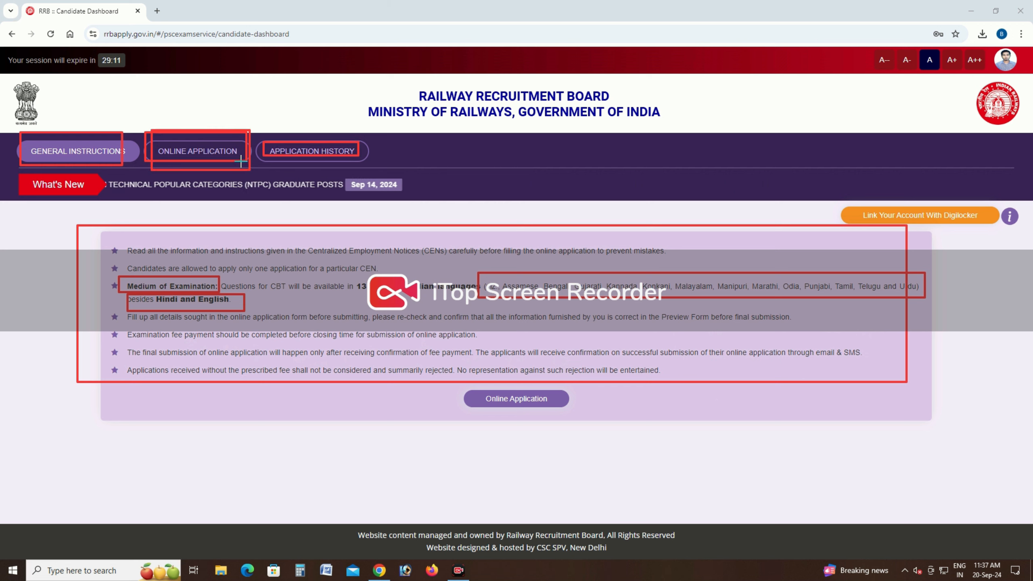
{"action": "left_click", "coordinate": [807, 541]}
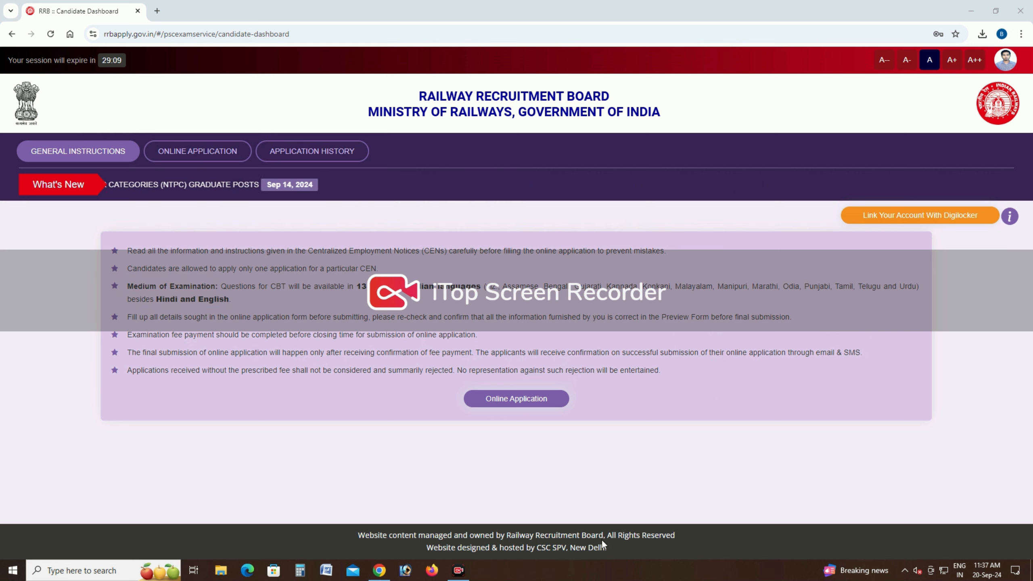
Step: Open the Online Application section and outline the CEN 05/2024 title, the Important Instructions link and the opening and closing dates in red
{"action": "left_click", "coordinate": [199, 151]}
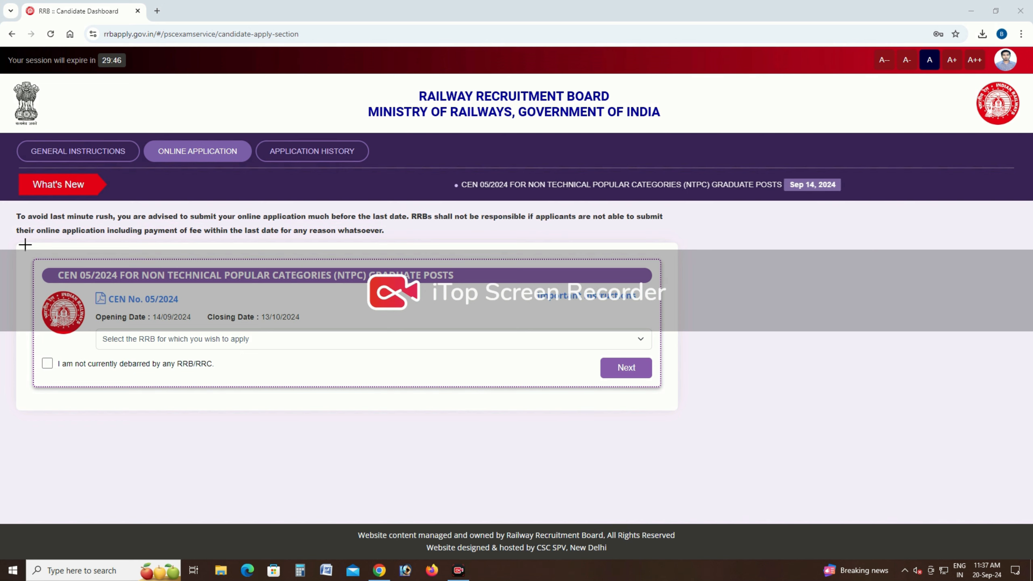
{"action": "left_click_drag", "start_coordinate": [21, 250], "coordinate": [532, 286]}
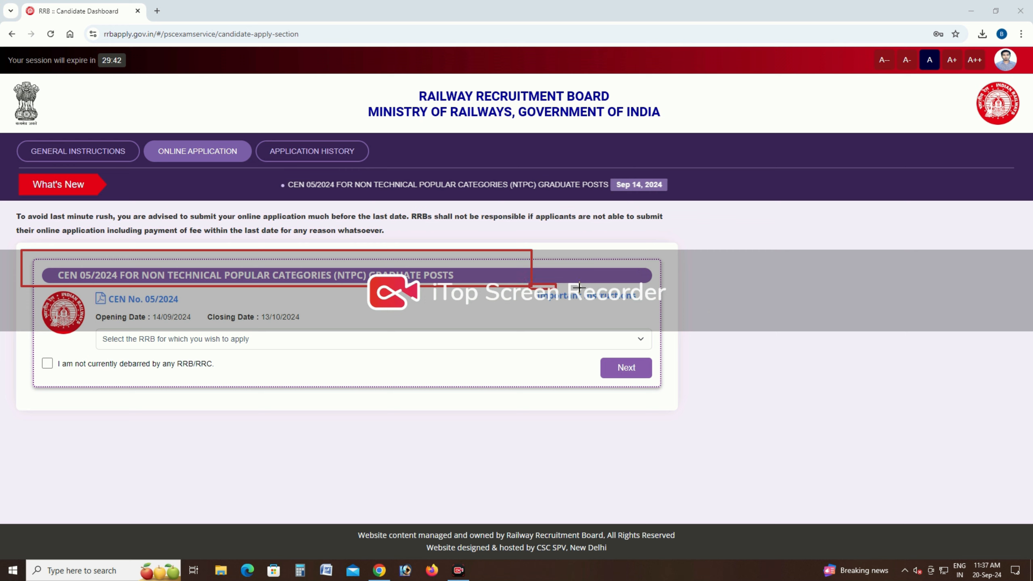
{"action": "left_click_drag", "start_coordinate": [529, 284], "coordinate": [643, 306]}
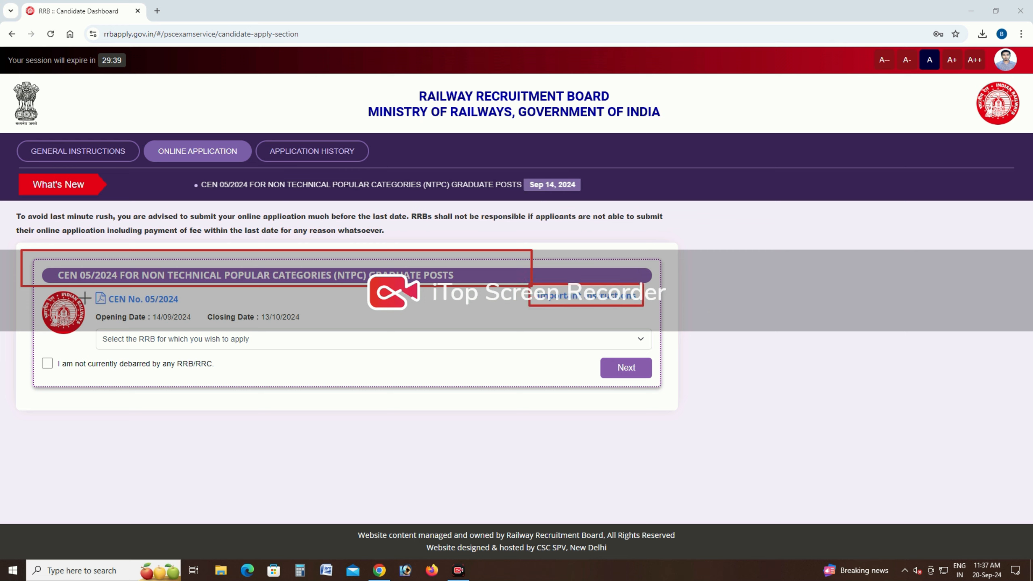
{"action": "left_click_drag", "start_coordinate": [91, 304], "coordinate": [106, 309]}
{"action": "left_click_drag", "start_coordinate": [298, 317], "coordinate": [325, 322]}
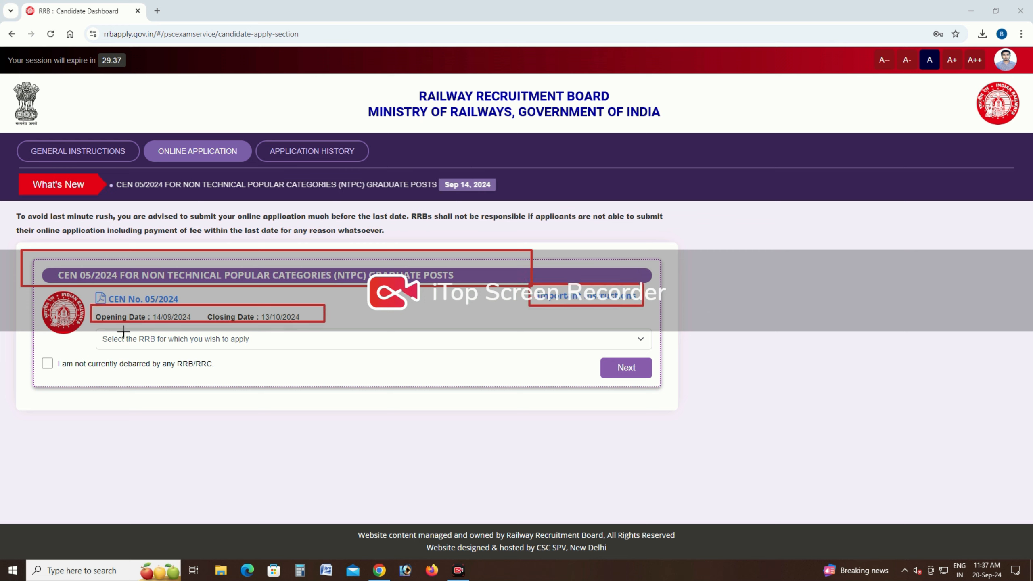
Step: Outline the RRB selection, the not-debarred declaration and the Next option in red, and clear the outlines
{"action": "left_click_drag", "start_coordinate": [214, 341], "coordinate": [252, 341]}
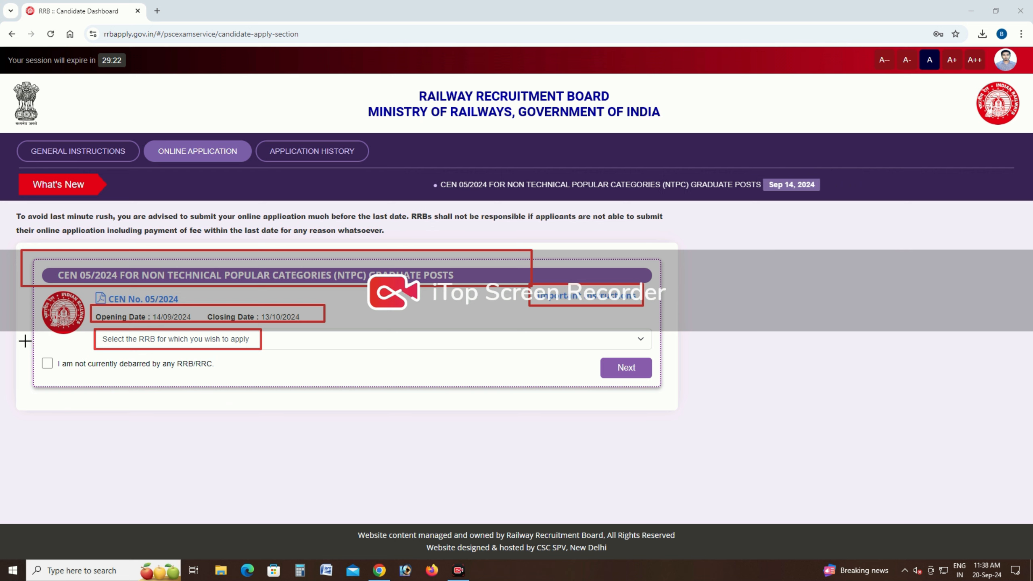
{"action": "left_click_drag", "start_coordinate": [34, 351], "coordinate": [235, 377]}
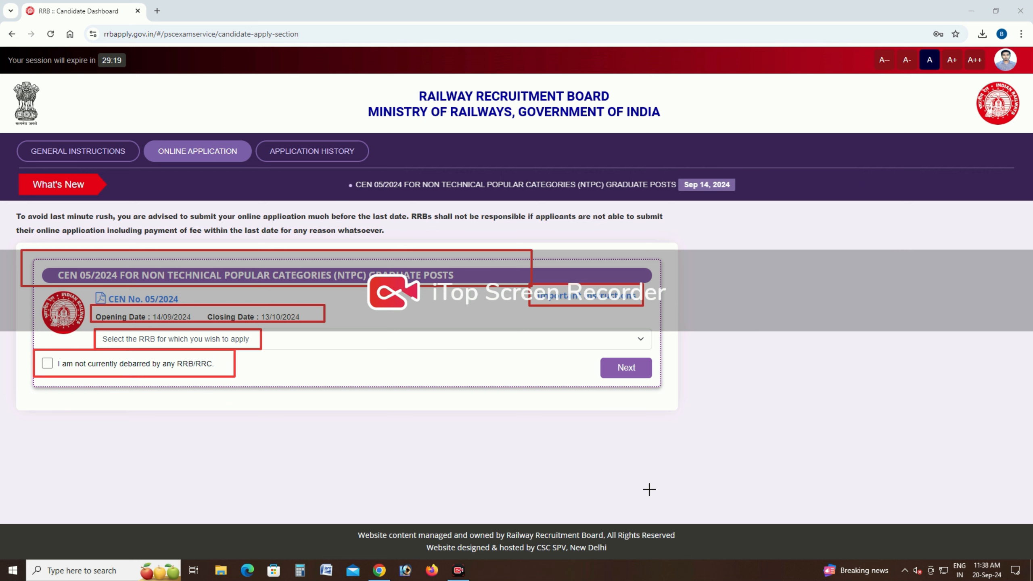
{"action": "left_click_drag", "start_coordinate": [583, 354], "coordinate": [660, 380]}
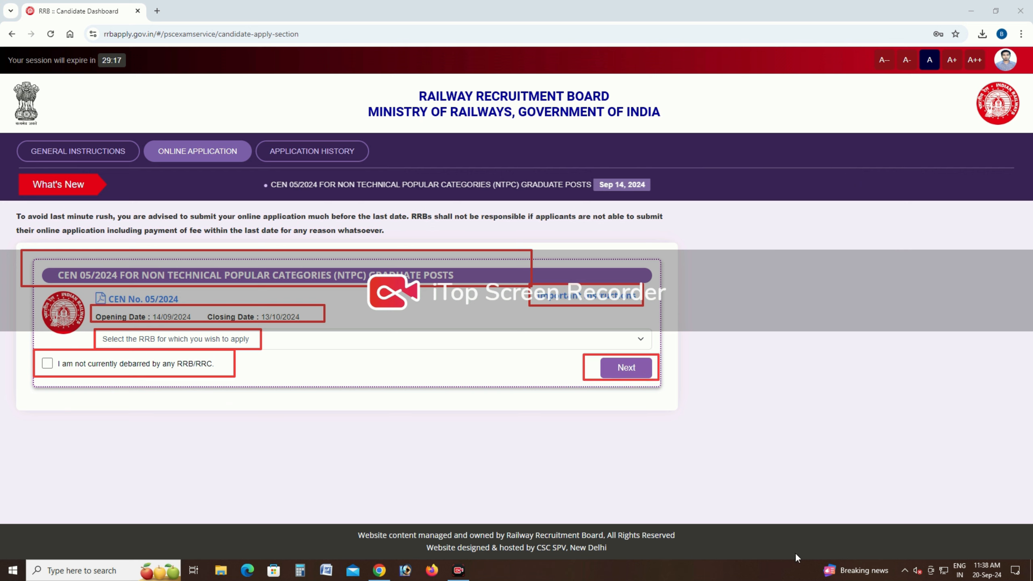
{"action": "key", "text": "Escape"}
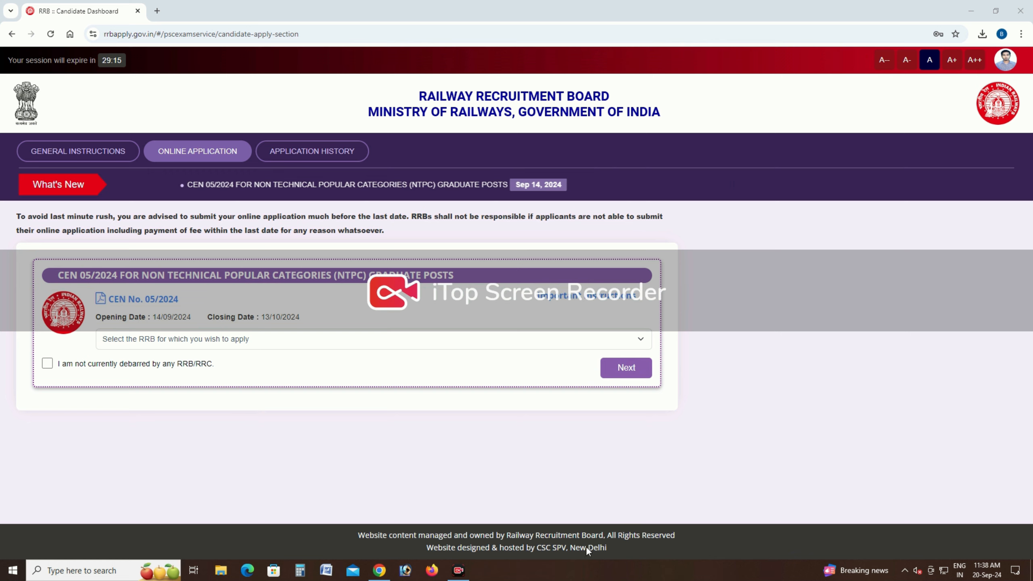
Step: Choose Bhubaneswar as the RRB to apply for, declare not being debarred by any RRB/RRC, and proceed to the application form
{"action": "left_click", "coordinate": [413, 346]}
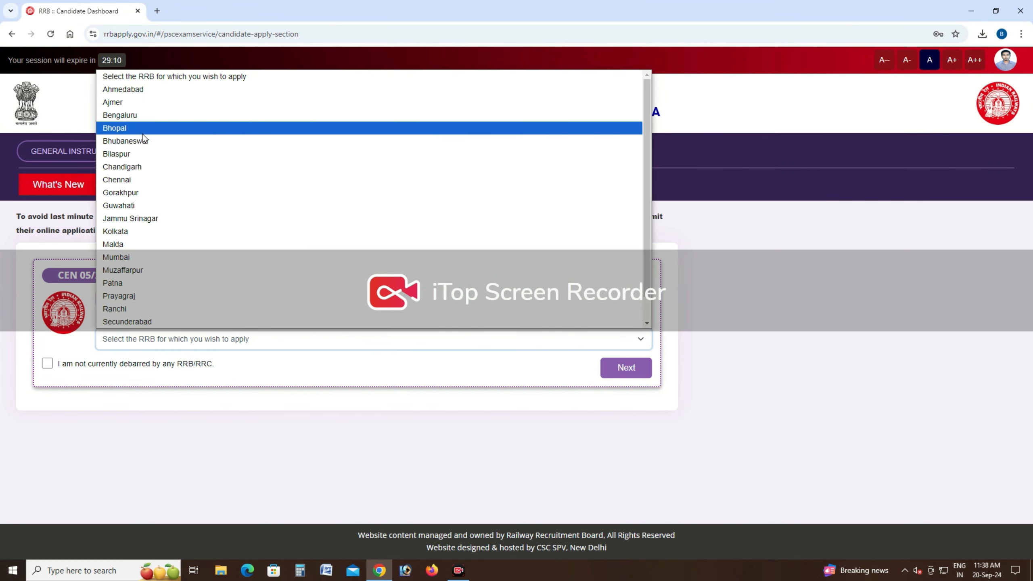
{"action": "left_click", "coordinate": [132, 140]}
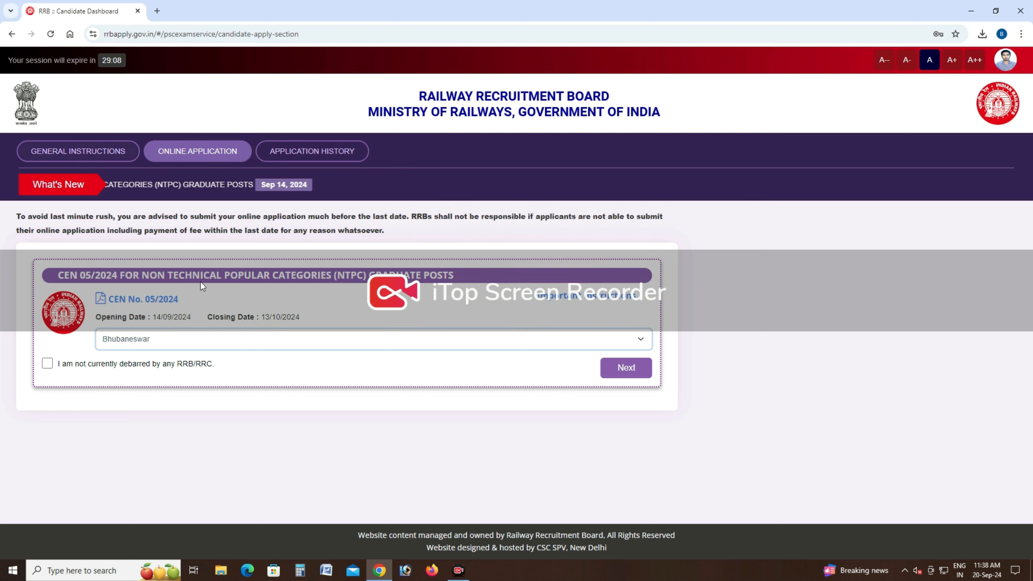
{"action": "left_click", "coordinate": [283, 344]}
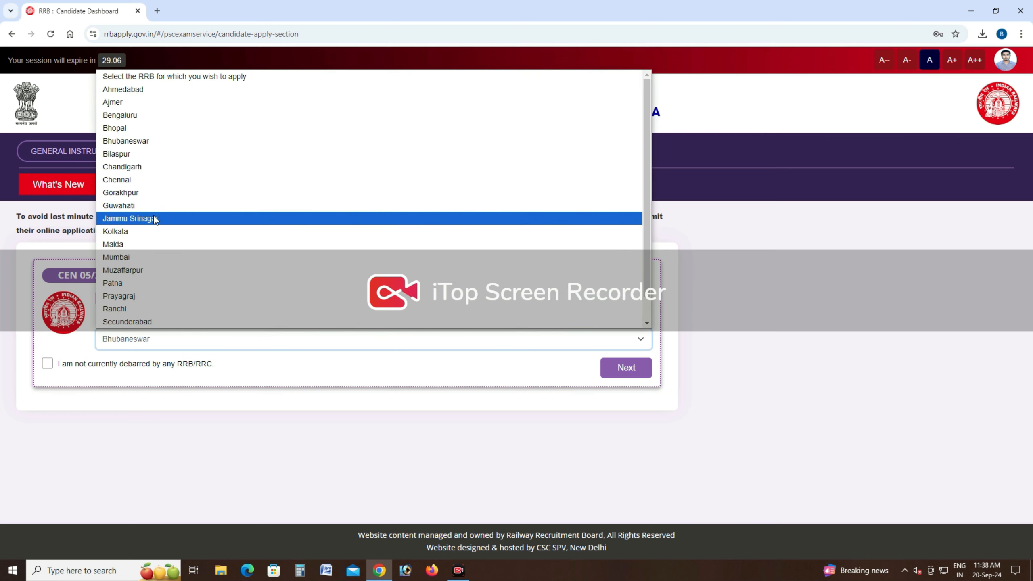
{"action": "left_click", "coordinate": [132, 141]}
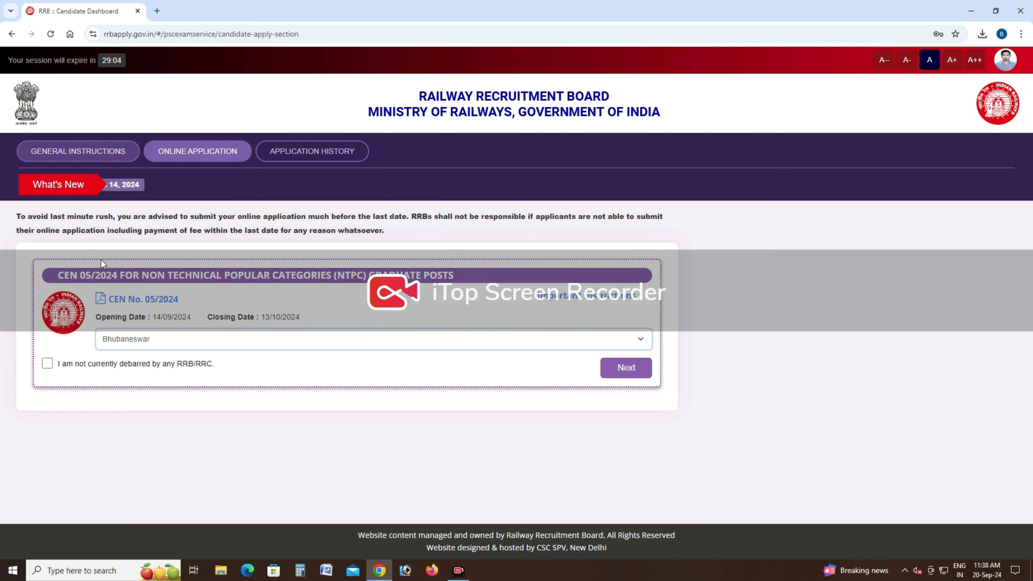
{"action": "left_click", "coordinate": [832, 544]}
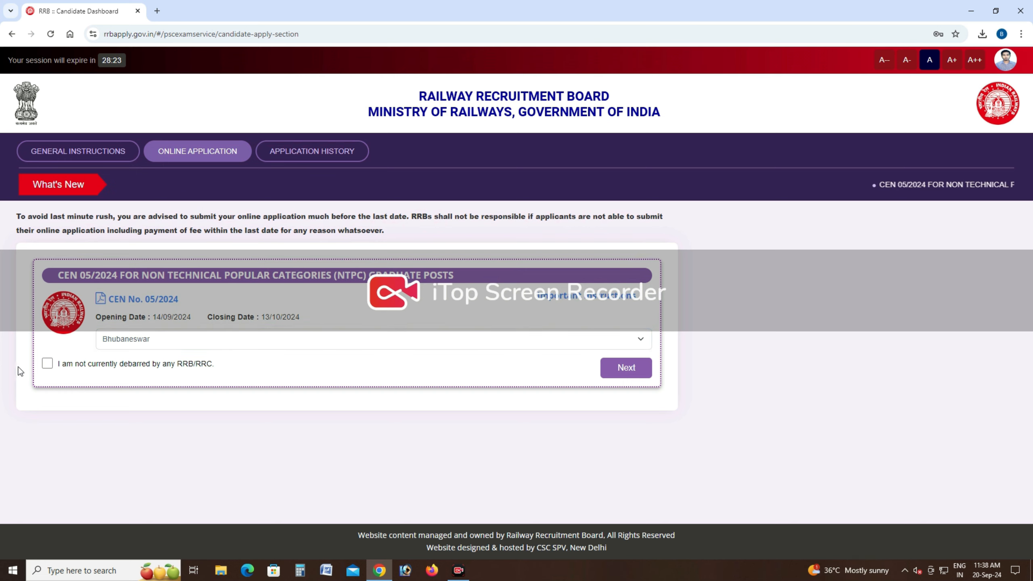
{"action": "left_click", "coordinate": [46, 365]}
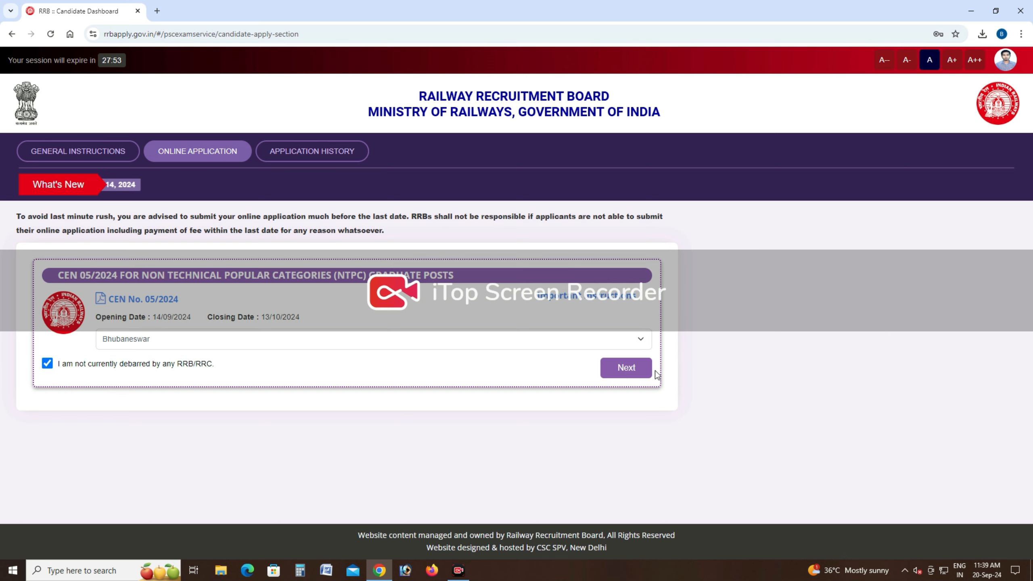
{"action": "left_click", "coordinate": [626, 369]}
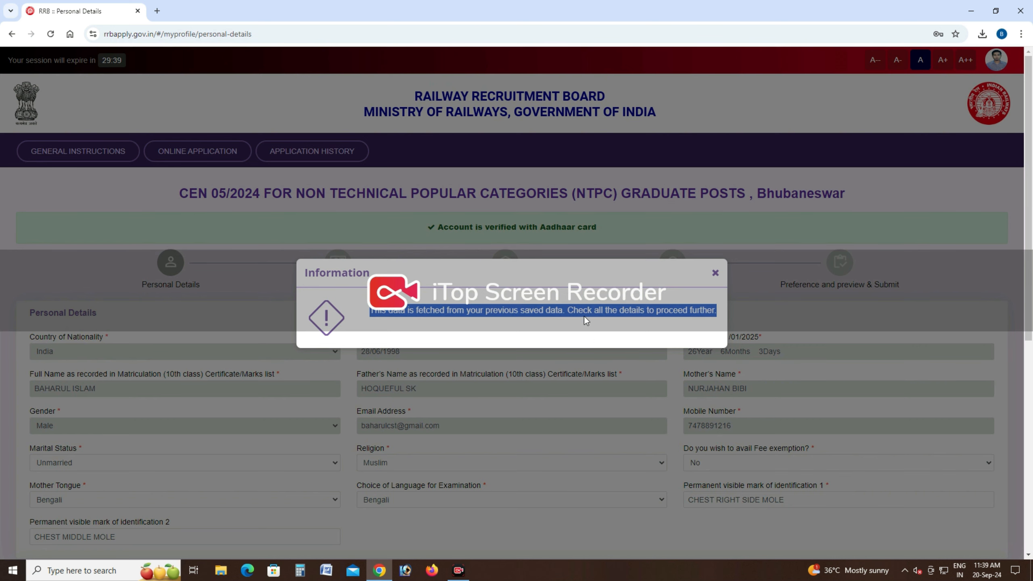
Step: Dismiss the Information notice about previously saved data and bring the Personal Details form into view
{"action": "left_click", "coordinate": [584, 317]}
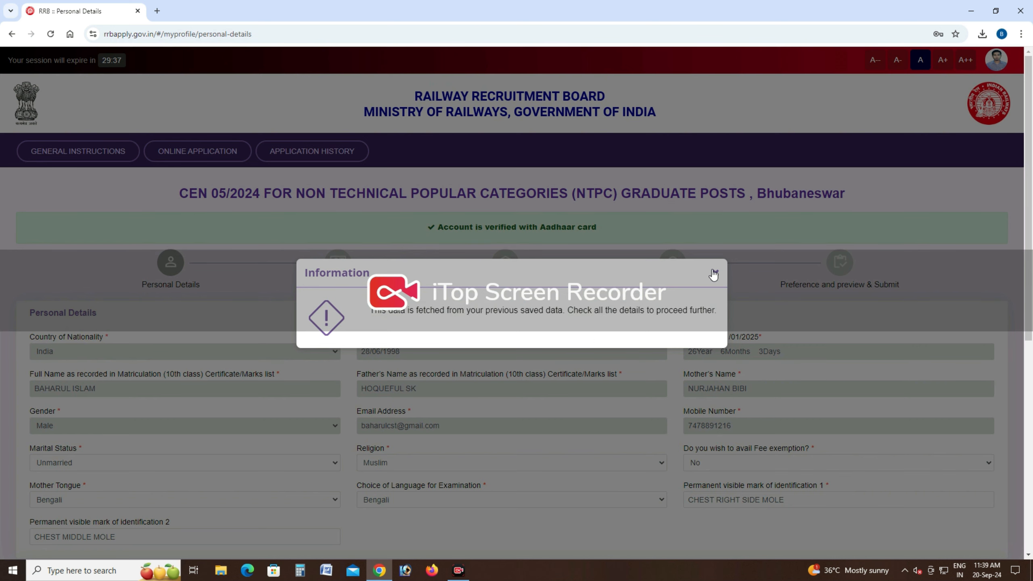
{"action": "left_click", "coordinate": [714, 273]}
{"action": "scroll", "coordinate": [535, 326], "scroll_direction": "down", "scroll_amount": 1}
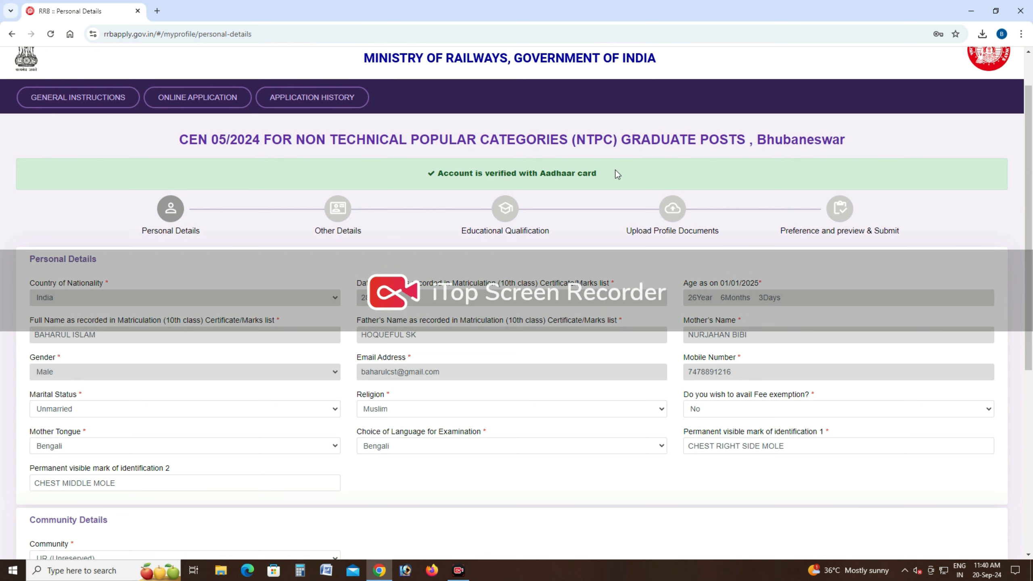
Step: Highlight the Aadhaar verification notice and choose Bengali as the language for the examination
{"action": "left_click_drag", "start_coordinate": [615, 173], "coordinate": [429, 174]}
{"action": "scroll", "coordinate": [448, 238], "scroll_direction": "down", "scroll_amount": 2}
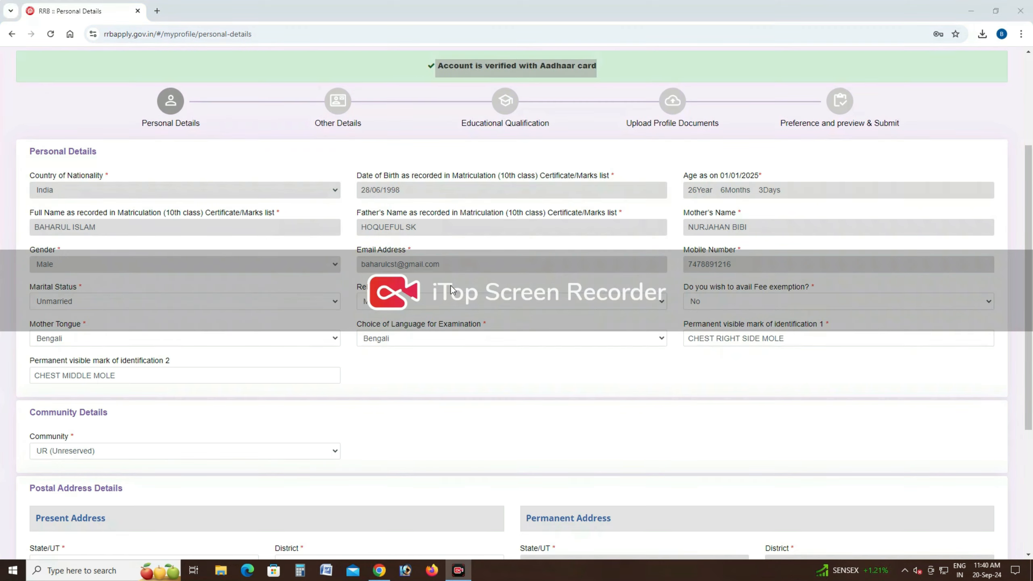
{"action": "left_click", "coordinate": [442, 337]}
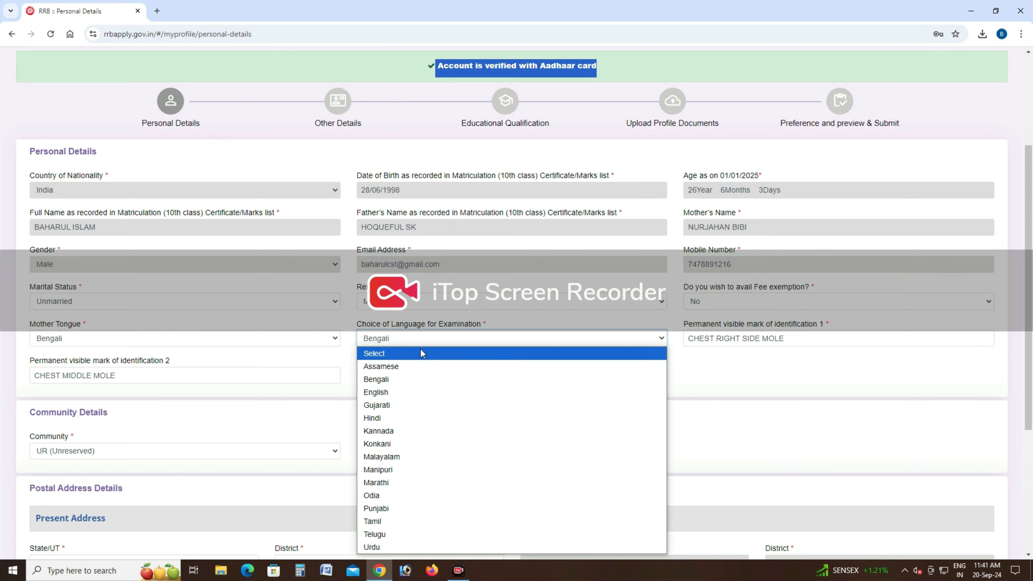
{"action": "left_click", "coordinate": [380, 383]}
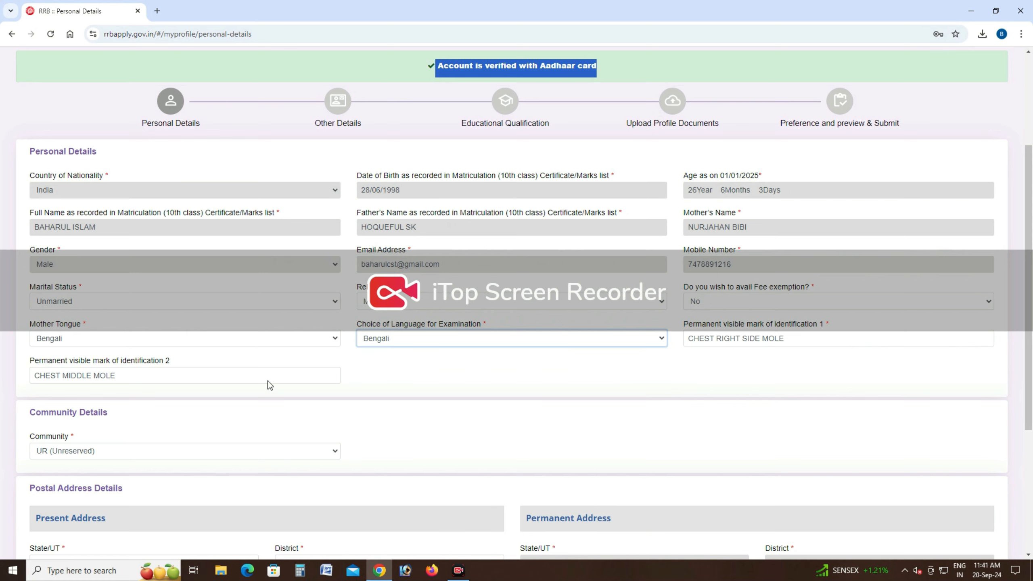
Step: Review the category options offered for Community in the Community Details section
{"action": "scroll", "coordinate": [268, 382], "scroll_direction": "down", "scroll_amount": 5}
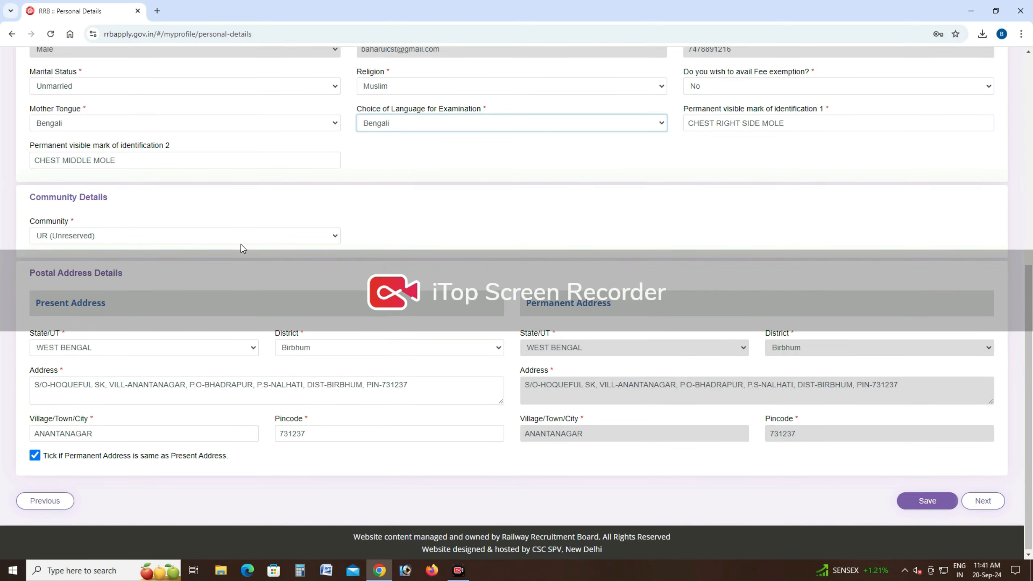
{"action": "left_click", "coordinate": [297, 238]}
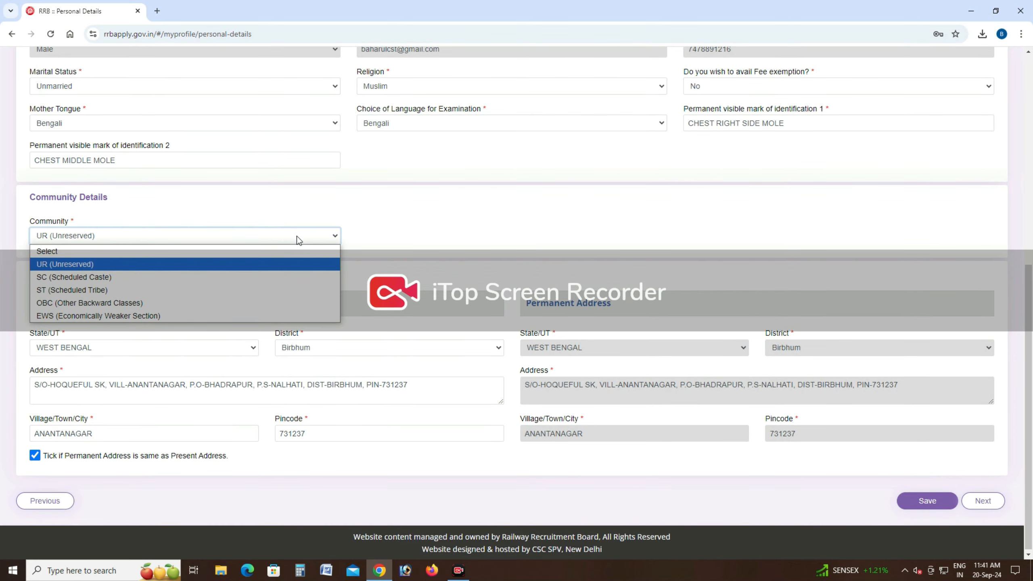
{"action": "left_click", "coordinate": [282, 236]}
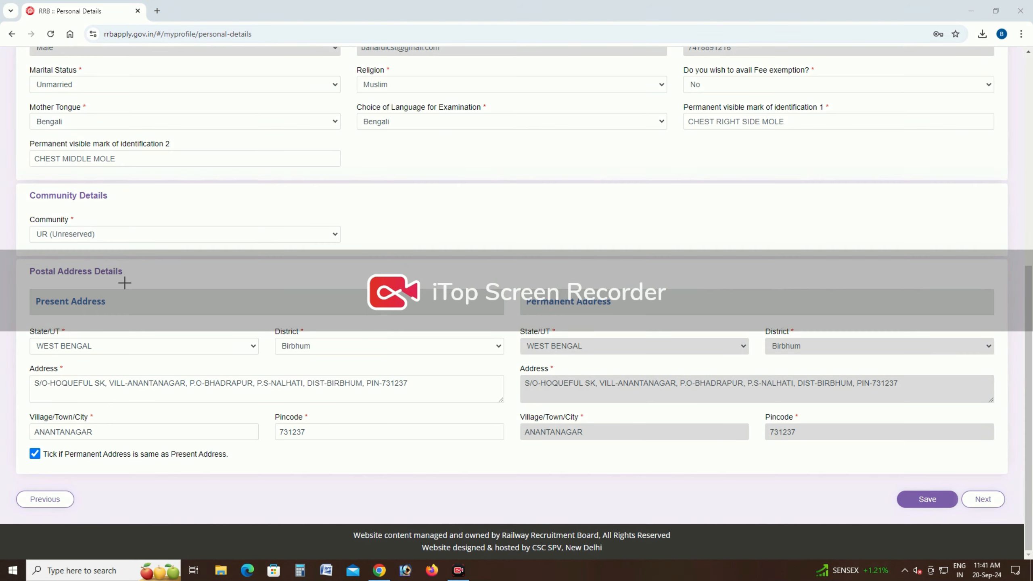
Step: Outline the Present Address heading, the Permanent Address block and the same-address declaration in red
{"action": "left_click_drag", "start_coordinate": [21, 283], "coordinate": [180, 320]}
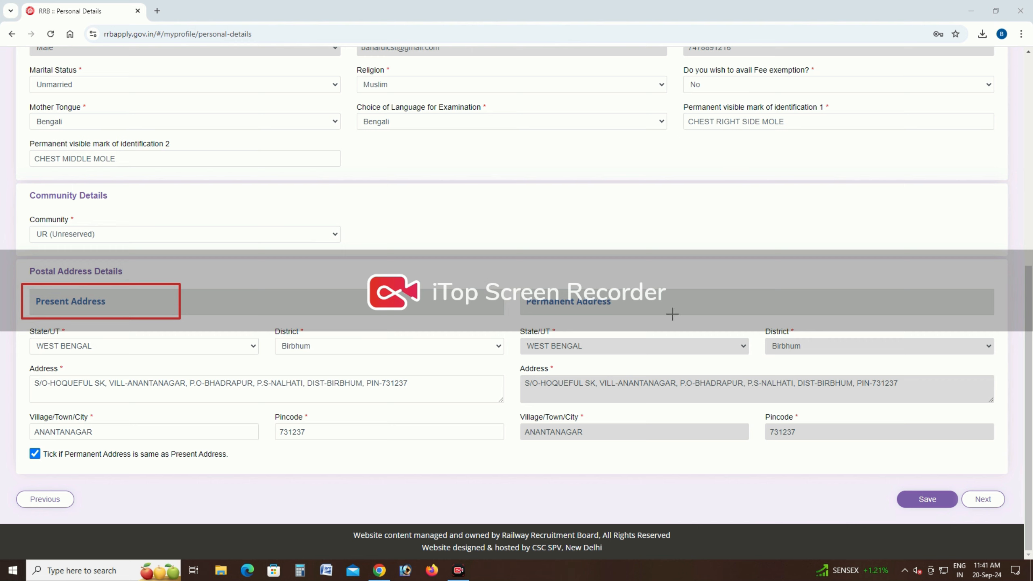
{"action": "mouse_move", "coordinate": [497, 286]}
{"action": "left_mouse_down"}
{"action": "mouse_move", "coordinate": [961, 454]}
{"action": "mouse_move", "coordinate": [979, 447]}
{"action": "left_mouse_up"}
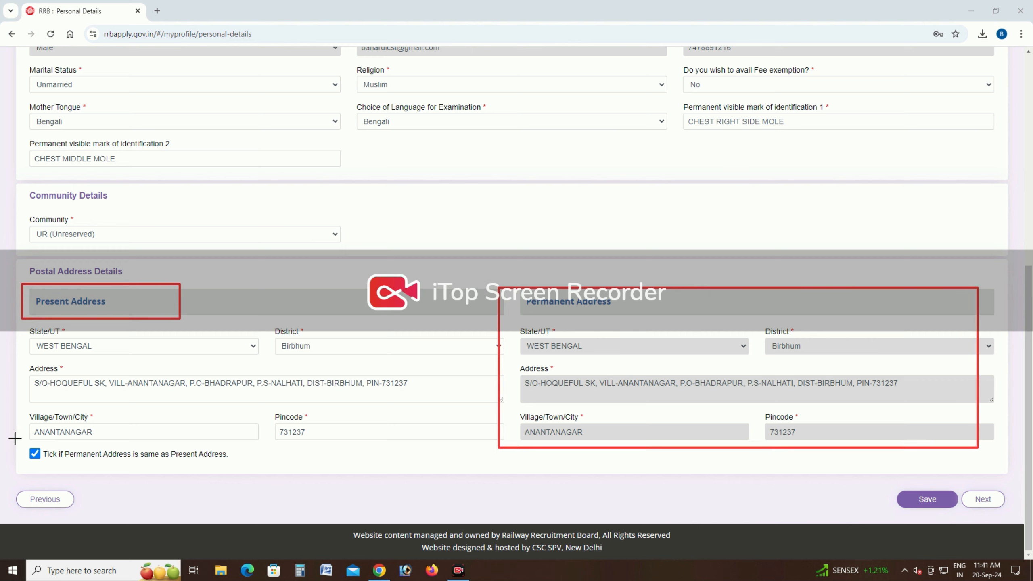
{"action": "left_click_drag", "start_coordinate": [142, 461], "coordinate": [231, 459]}
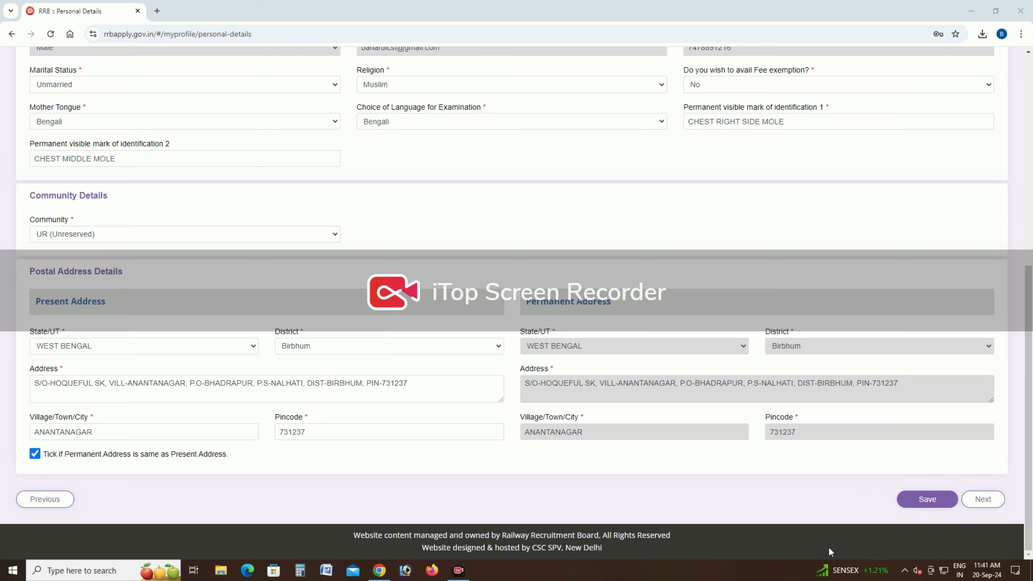
Step: Save the personal details, proceed to Other Details and dismiss the Information notice about previously saved data
{"action": "left_click", "coordinate": [934, 500]}
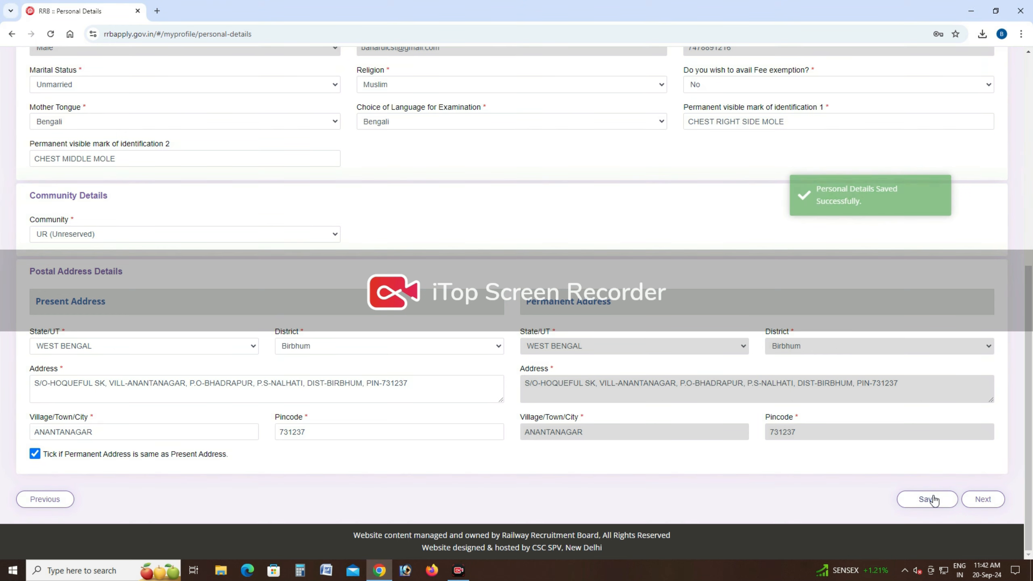
{"action": "left_click", "coordinate": [980, 500]}
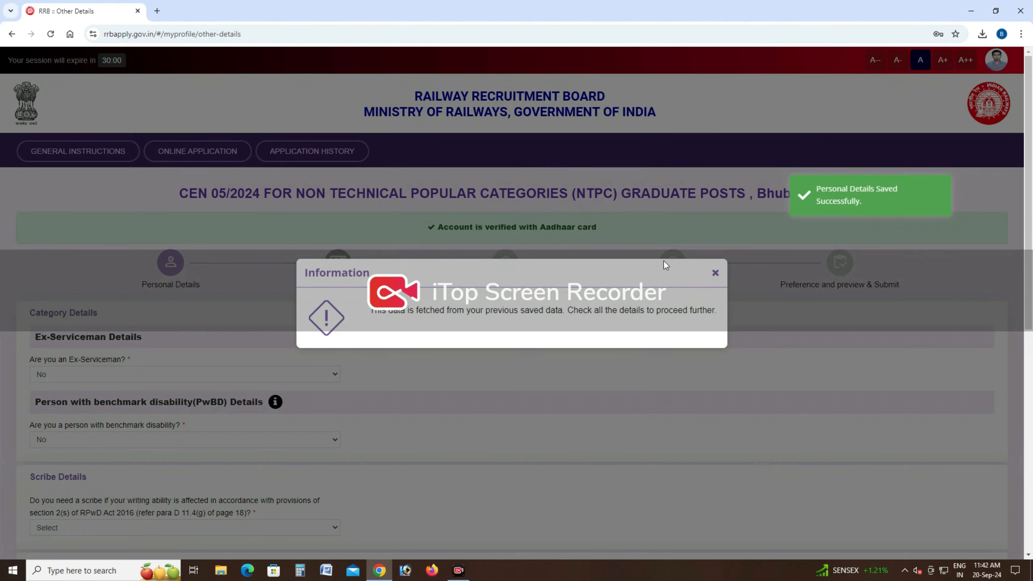
{"action": "left_click_drag", "start_coordinate": [368, 307], "coordinate": [715, 315]}
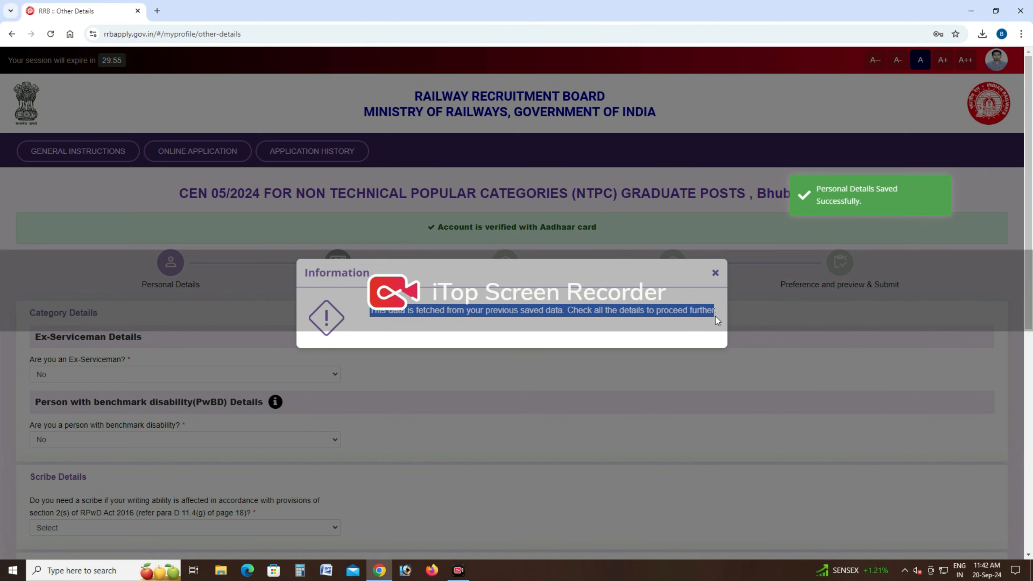
{"action": "left_click", "coordinate": [714, 276]}
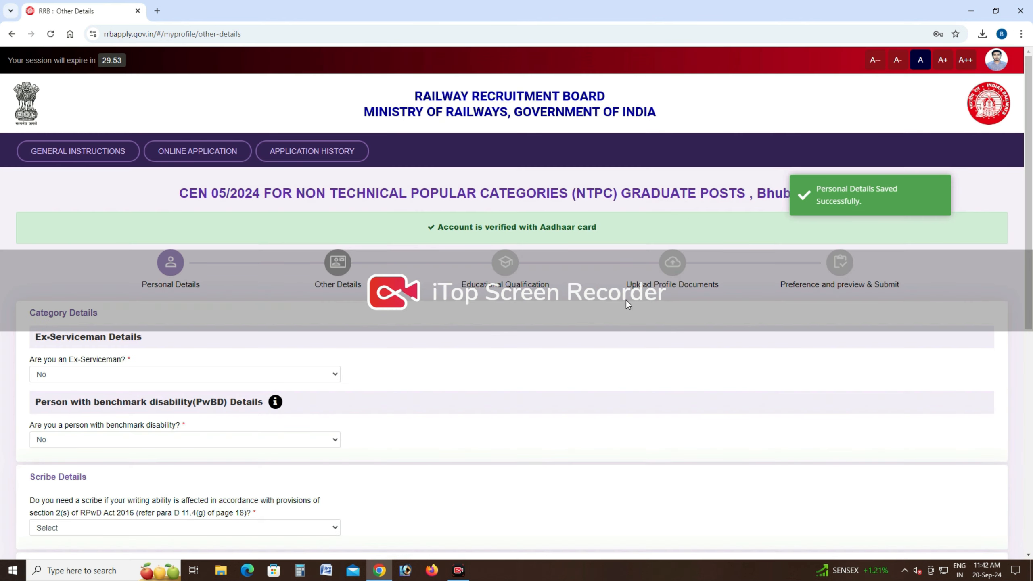
Step: Review the Ex-Serviceman and benchmark disability questions under Category Details
{"action": "left_click_drag", "start_coordinate": [1031, 193], "coordinate": [1032, 325]}
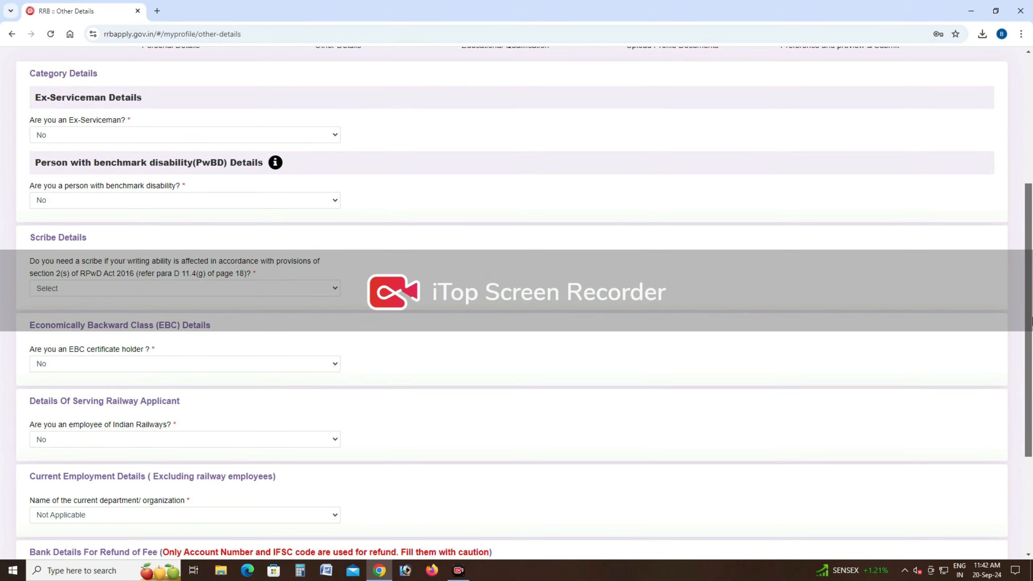
{"action": "left_click", "coordinate": [90, 132]}
{"action": "left_click", "coordinate": [84, 133]}
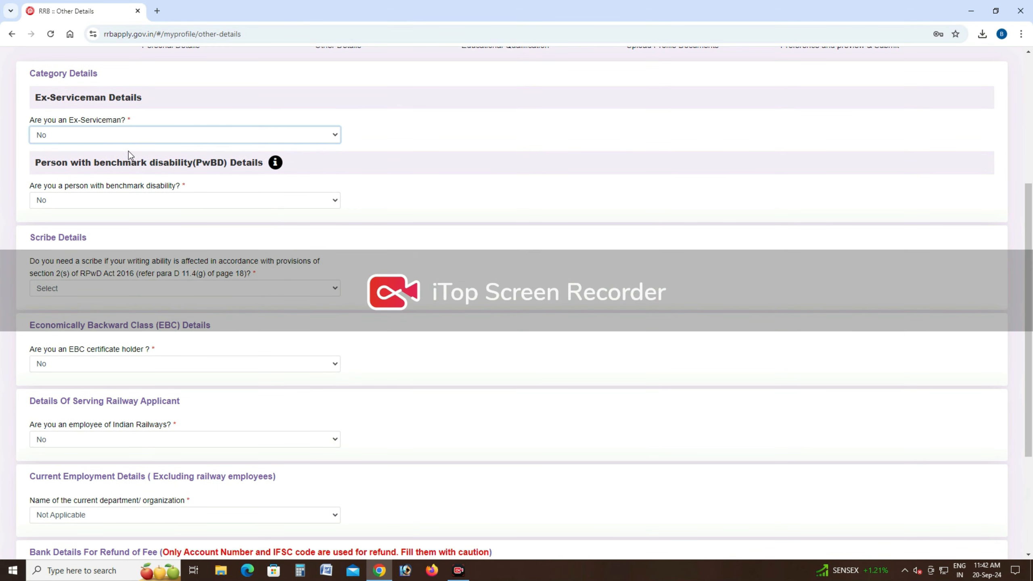
{"action": "left_click", "coordinate": [162, 199]}
{"action": "left_click", "coordinate": [162, 198]}
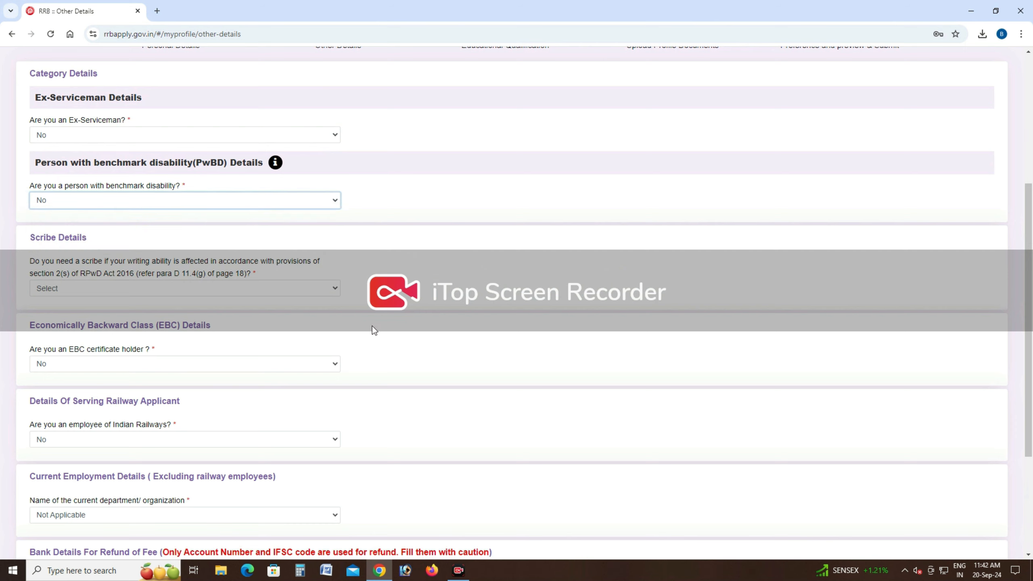
{"action": "left_click", "coordinate": [777, 503]}
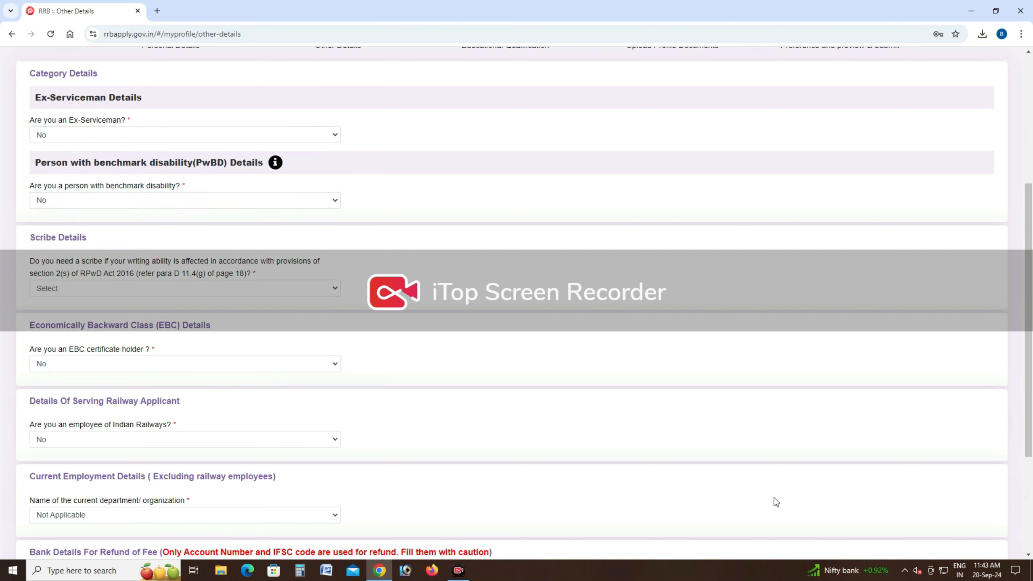
Step: Answer Yes to needing a scribe, agree to the scribe qualification notice and view the scribe candidate options
{"action": "left_click", "coordinate": [265, 289]}
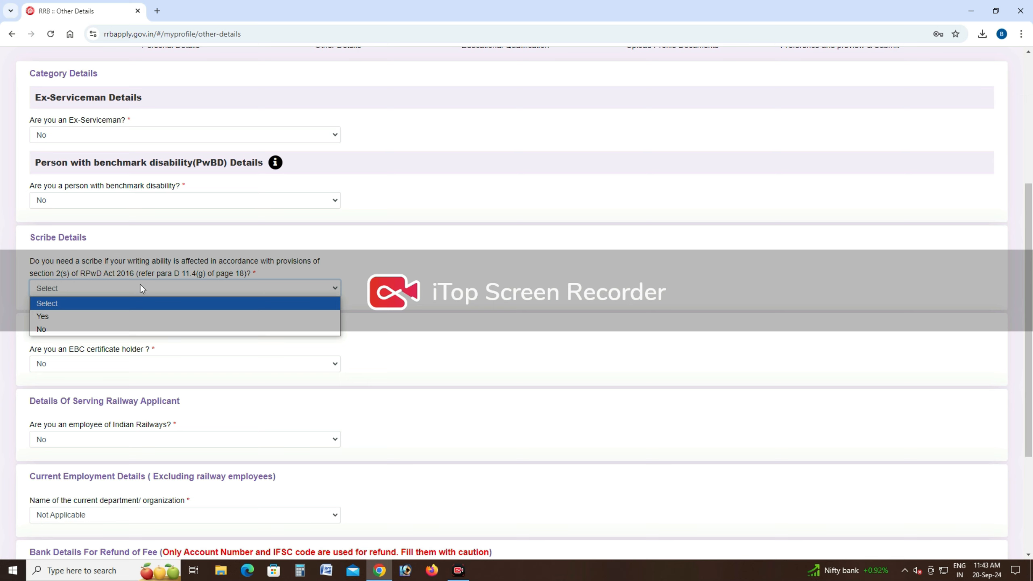
{"action": "left_click", "coordinate": [68, 317]}
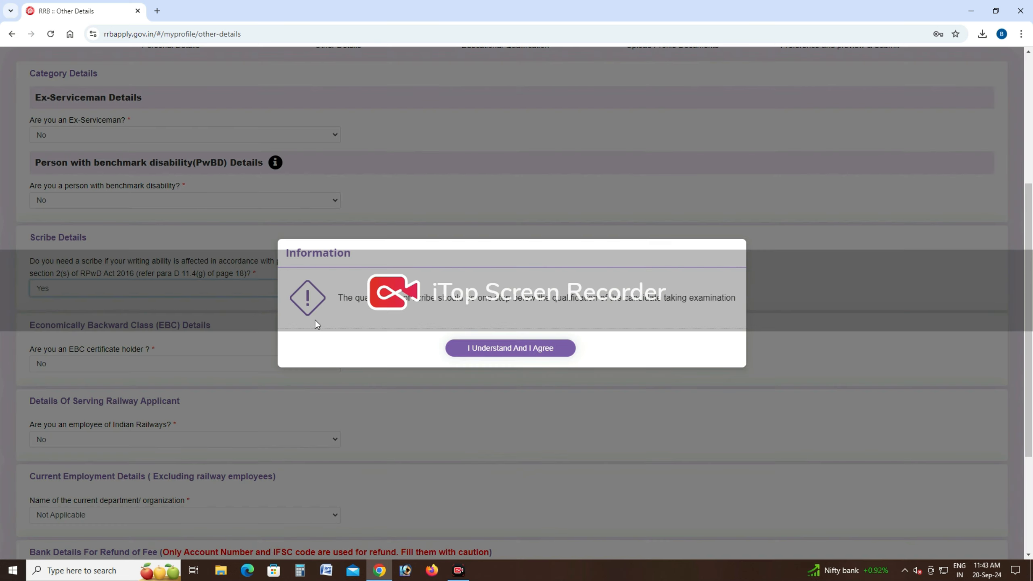
{"action": "left_click", "coordinate": [560, 352]}
{"action": "left_click", "coordinate": [425, 280]}
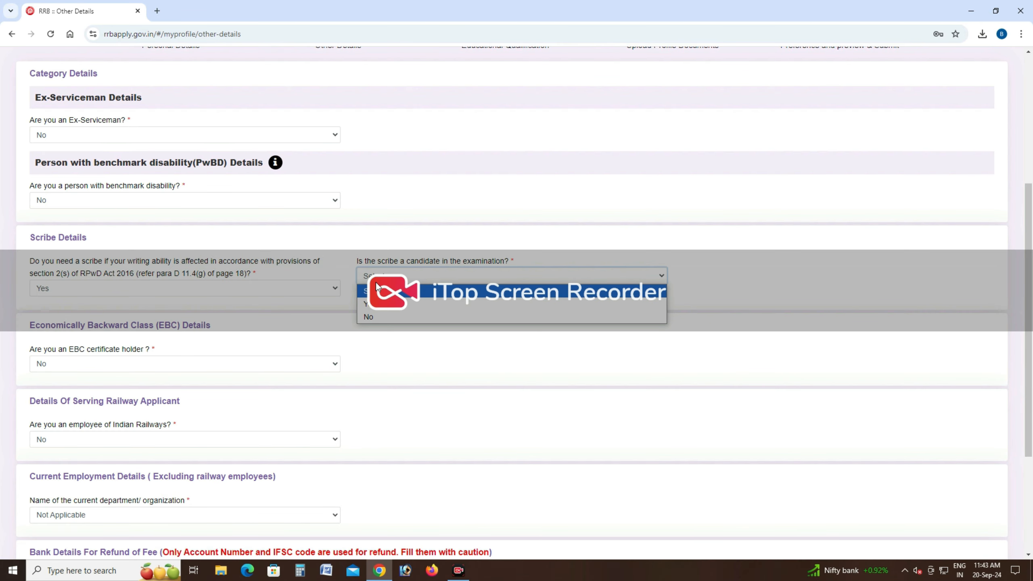
Step: Set the answer to the scribe requirement question to No
{"action": "left_click", "coordinate": [287, 288]}
{"action": "left_click", "coordinate": [45, 329]}
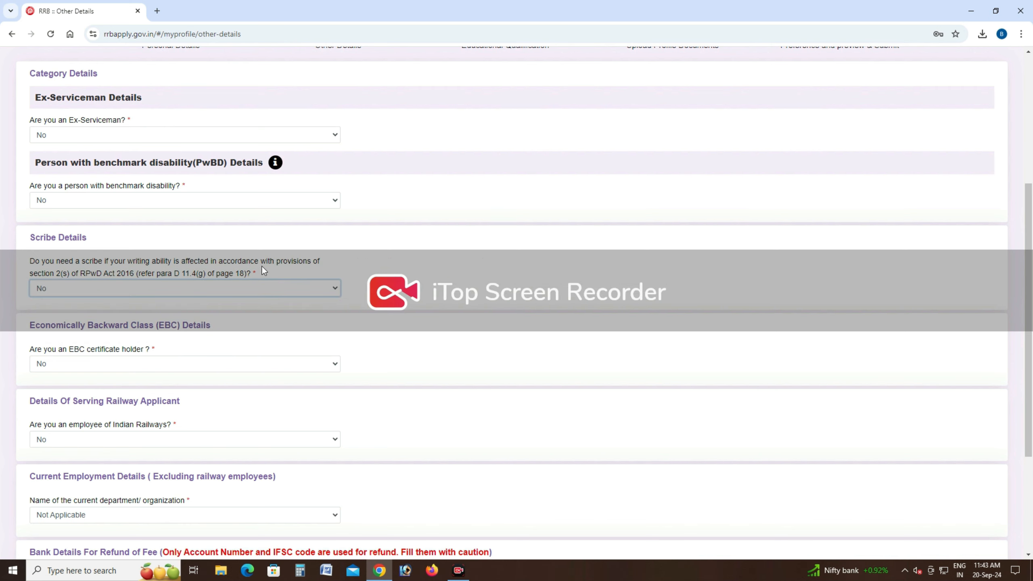
{"action": "left_click", "coordinate": [386, 272]}
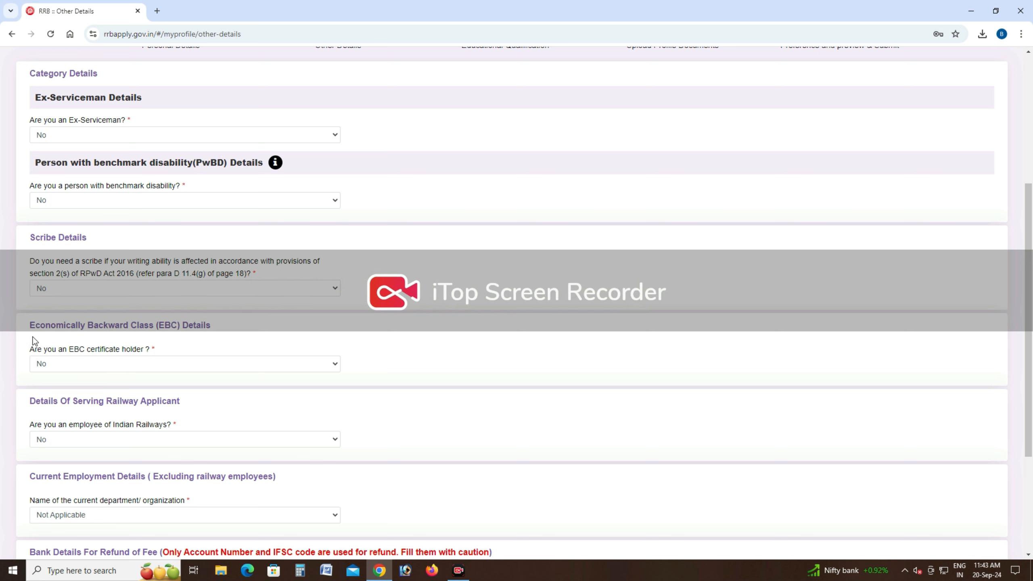
Step: Review the EBC and railway employee answers and the options for the current department or organization
{"action": "scroll", "coordinate": [176, 318], "scroll_direction": "down", "scroll_amount": 3}
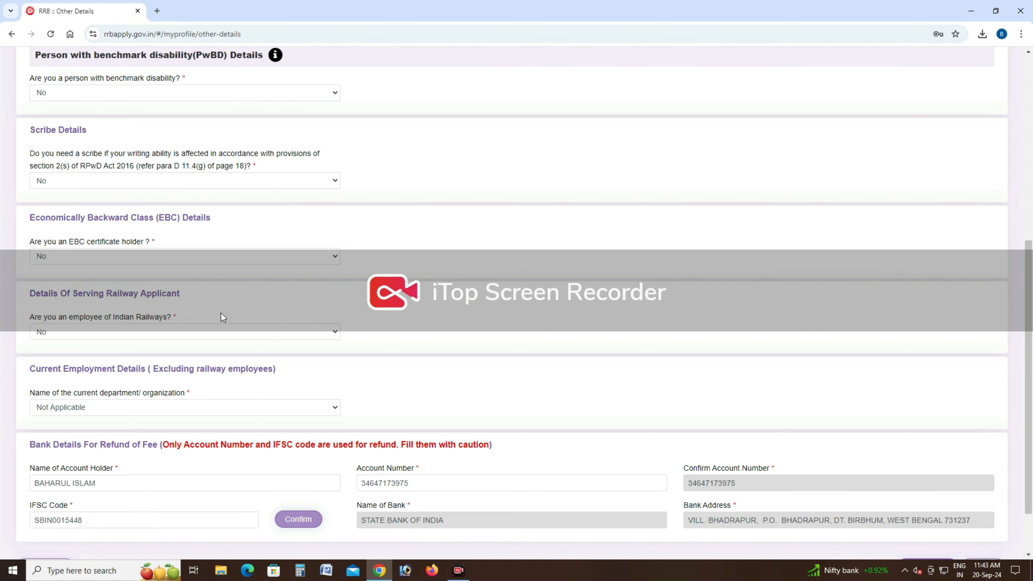
{"action": "scroll", "coordinate": [222, 313], "scroll_direction": "down", "scroll_amount": 2}
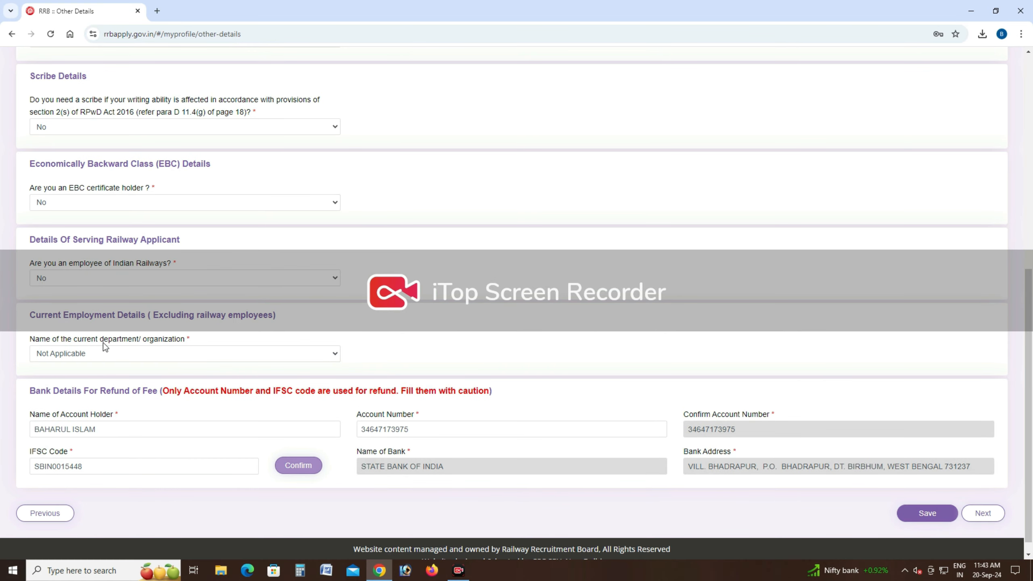
{"action": "left_click", "coordinate": [238, 355]}
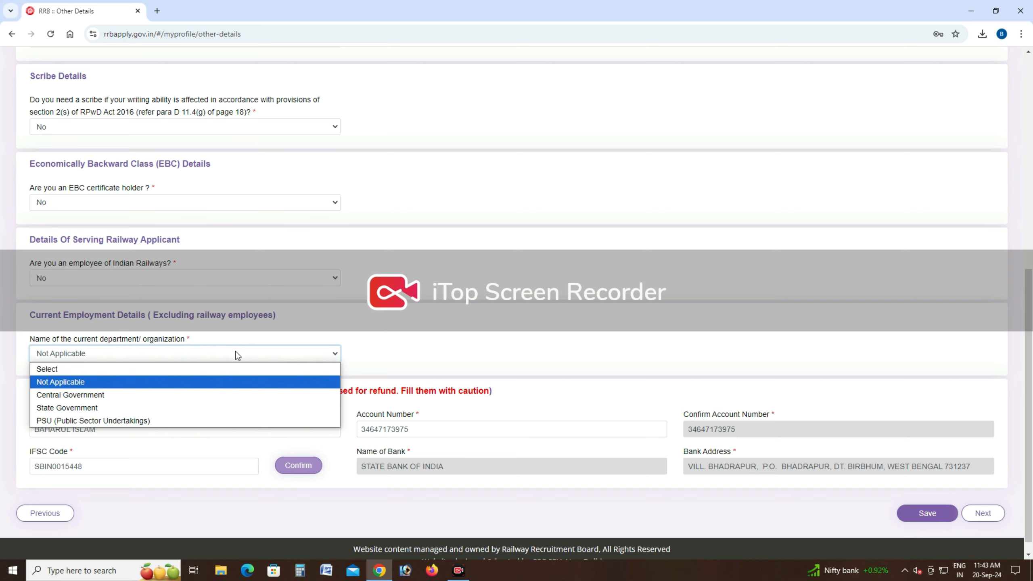
{"action": "left_click", "coordinate": [236, 355]}
Step: Outline the fee refund bank details and the Save and Next options in red, and clear the outlines
{"action": "scroll", "coordinate": [355, 386], "scroll_direction": "down", "scroll_amount": 1}
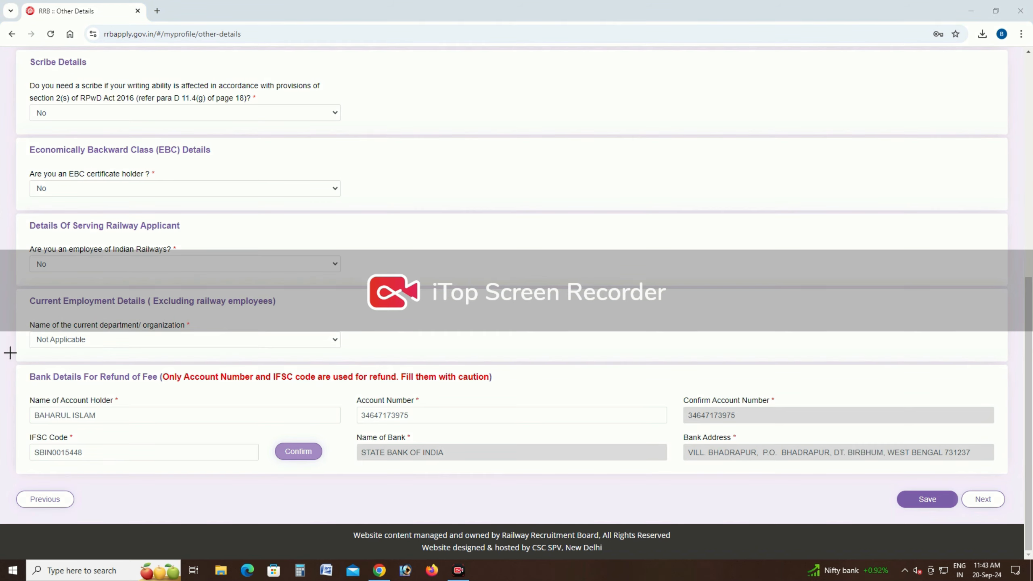
{"action": "left_click_drag", "start_coordinate": [18, 361], "coordinate": [72, 378]}
{"action": "left_click_drag", "start_coordinate": [141, 376], "coordinate": [503, 376]}
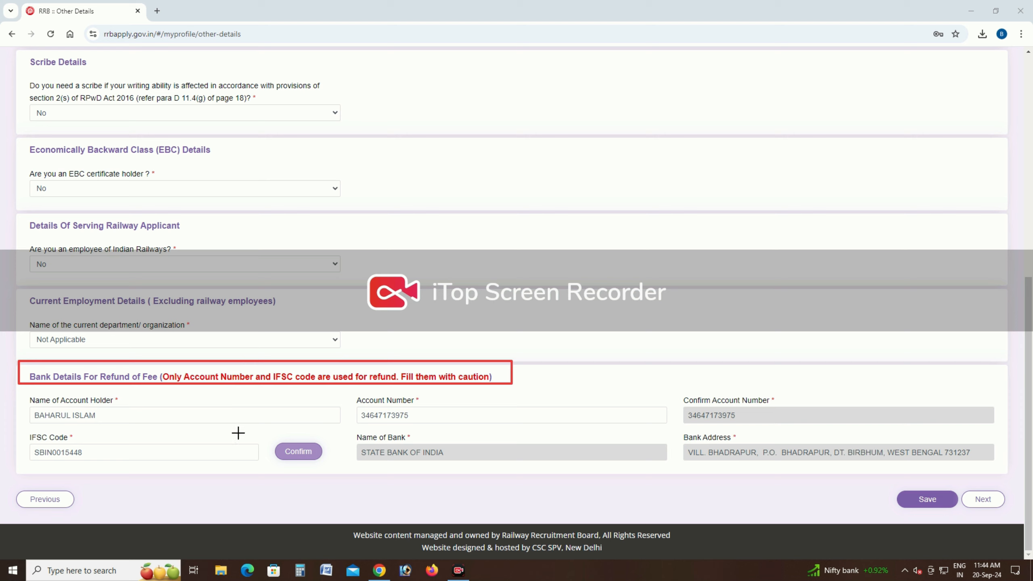
{"action": "mouse_move", "coordinate": [3, 392]}
{"action": "left_mouse_down"}
{"action": "mouse_move", "coordinate": [812, 464]}
{"action": "mouse_move", "coordinate": [992, 458]}
{"action": "left_mouse_up"}
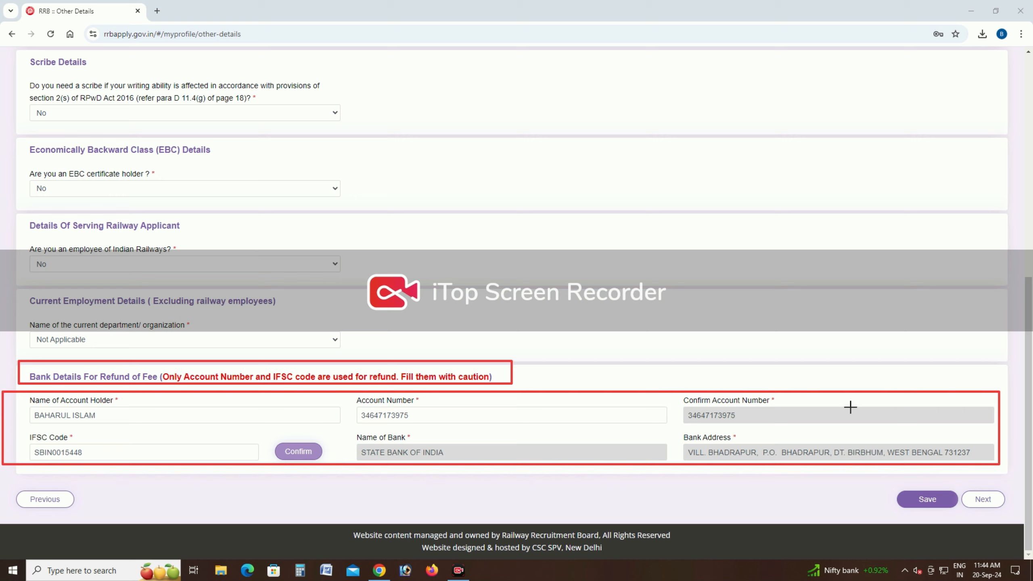
{"action": "mouse_move", "coordinate": [891, 482]}
{"action": "left_mouse_down"}
{"action": "mouse_move", "coordinate": [954, 511]}
{"action": "mouse_move", "coordinate": [1008, 510]}
{"action": "left_mouse_up"}
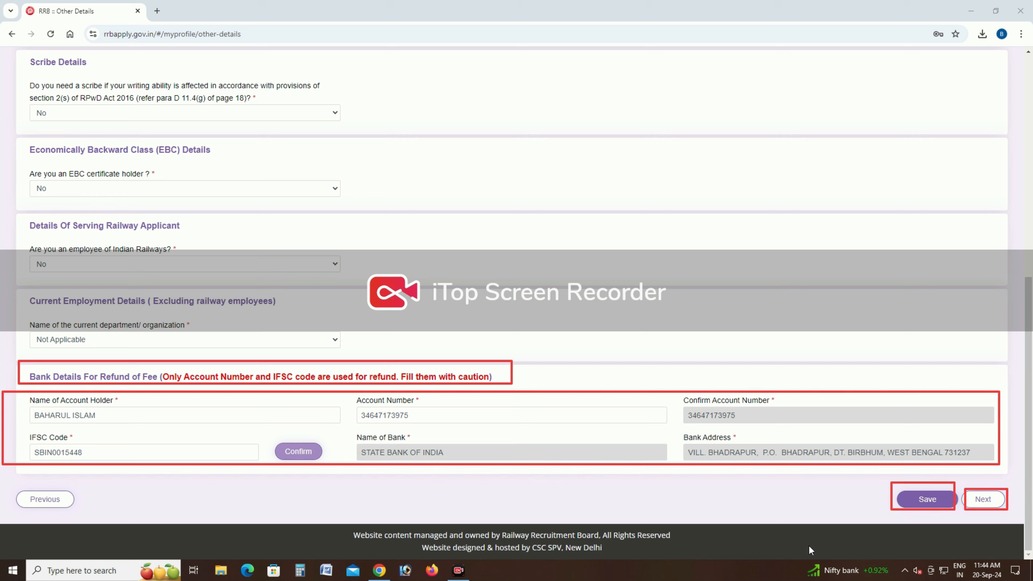
{"action": "left_click", "coordinate": [713, 554]}
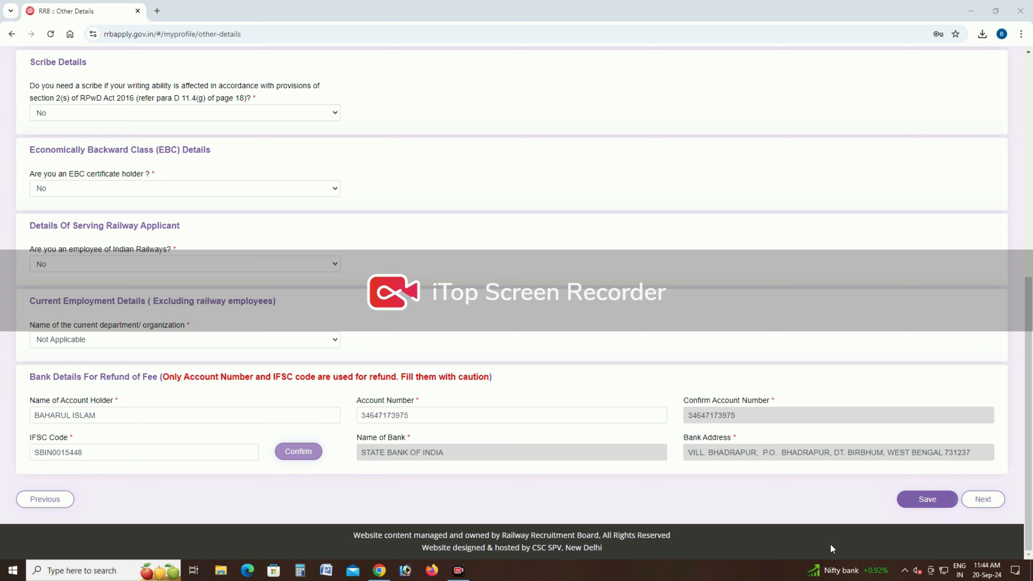
Step: Save the Other Details section and proceed to Educational Qualification
{"action": "left_click", "coordinate": [925, 500]}
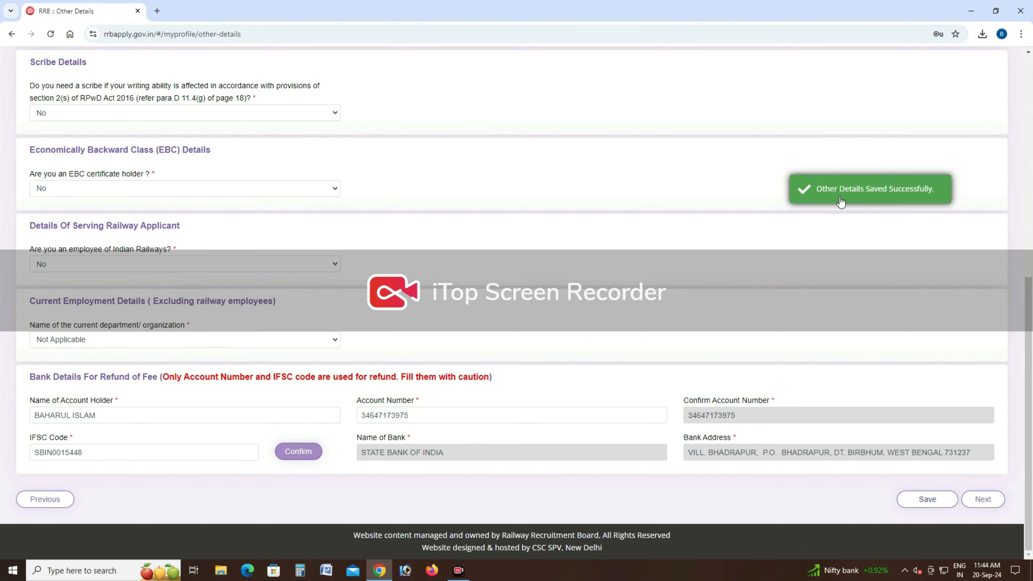
{"action": "left_click", "coordinate": [981, 498]}
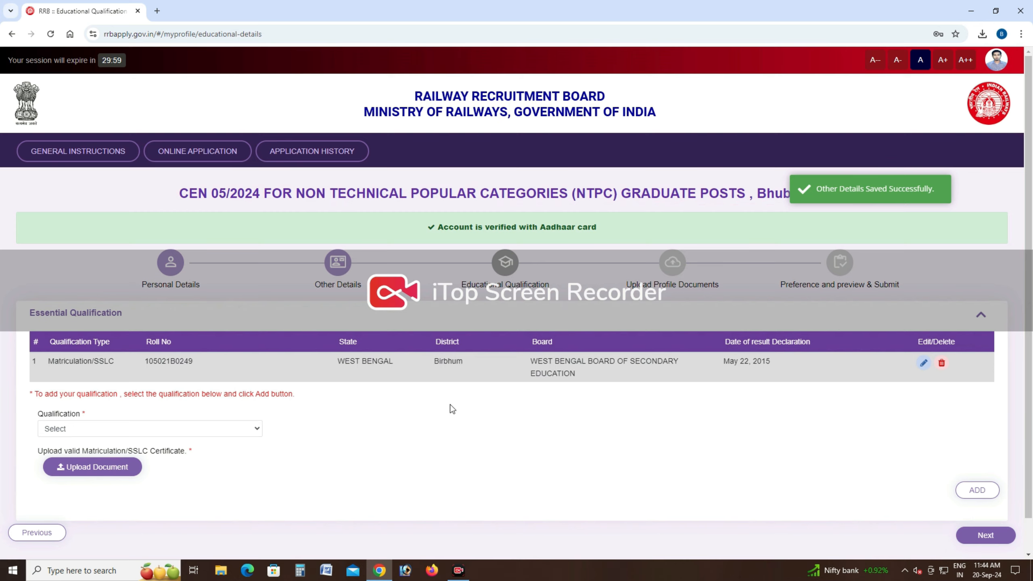
Step: Outline the Educational Qualification stage, the Matriculation/SSLC entry and the ADD option in red, and clear the outlines
{"action": "scroll", "coordinate": [450, 405], "scroll_direction": "down", "scroll_amount": 1}
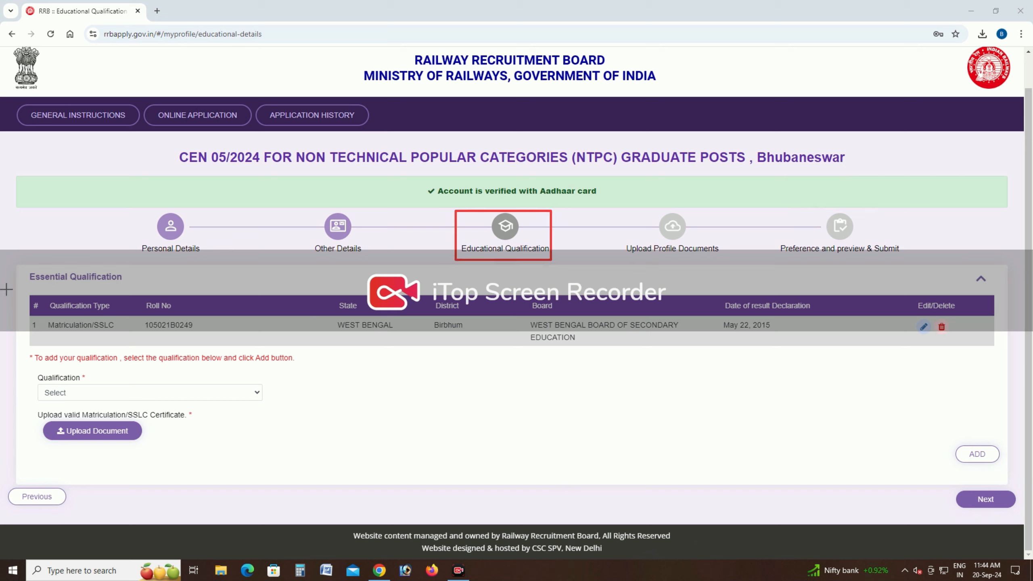
{"action": "mouse_move", "coordinate": [9, 294]}
{"action": "left_mouse_down"}
{"action": "mouse_move", "coordinate": [341, 334]}
{"action": "mouse_move", "coordinate": [913, 336]}
{"action": "mouse_move", "coordinate": [996, 347]}
{"action": "left_mouse_up"}
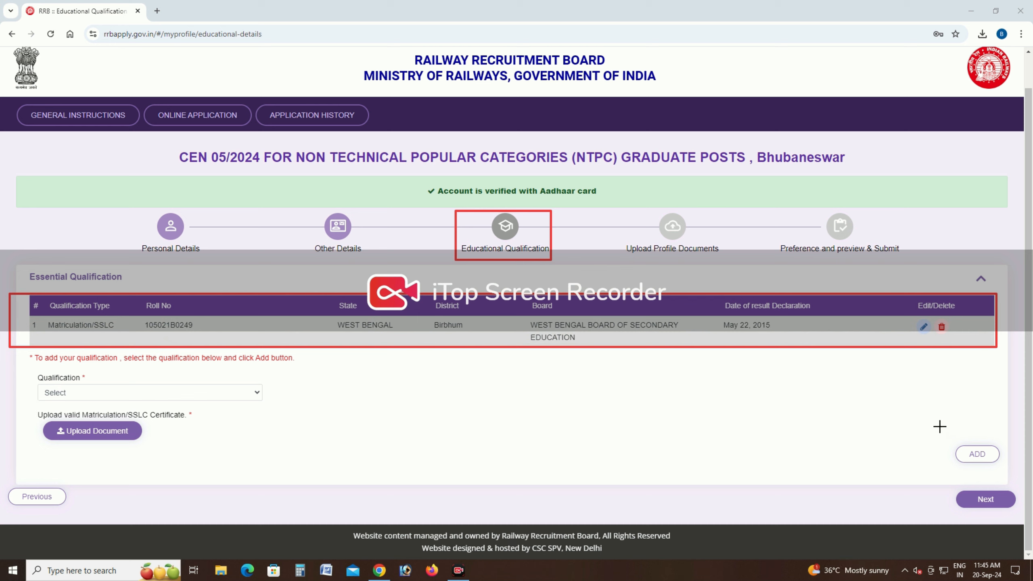
{"action": "left_click_drag", "start_coordinate": [947, 434], "coordinate": [1005, 469]}
{"action": "left_click_drag", "start_coordinate": [945, 440], "coordinate": [1009, 467]}
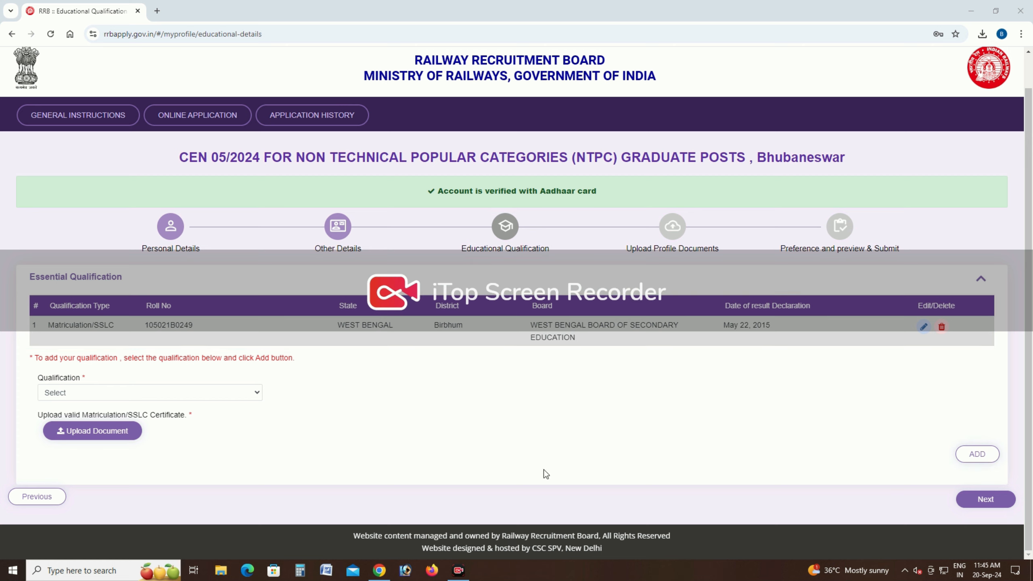
Step: Try to add an essential qualification without choosing a qualification
{"action": "left_click", "coordinate": [203, 391]}
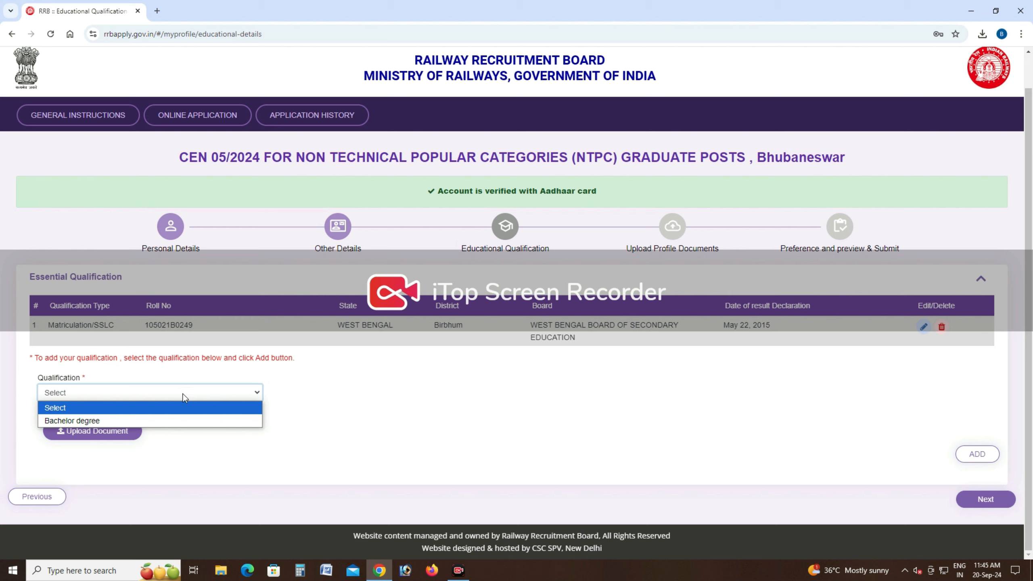
{"action": "left_click", "coordinate": [676, 416]}
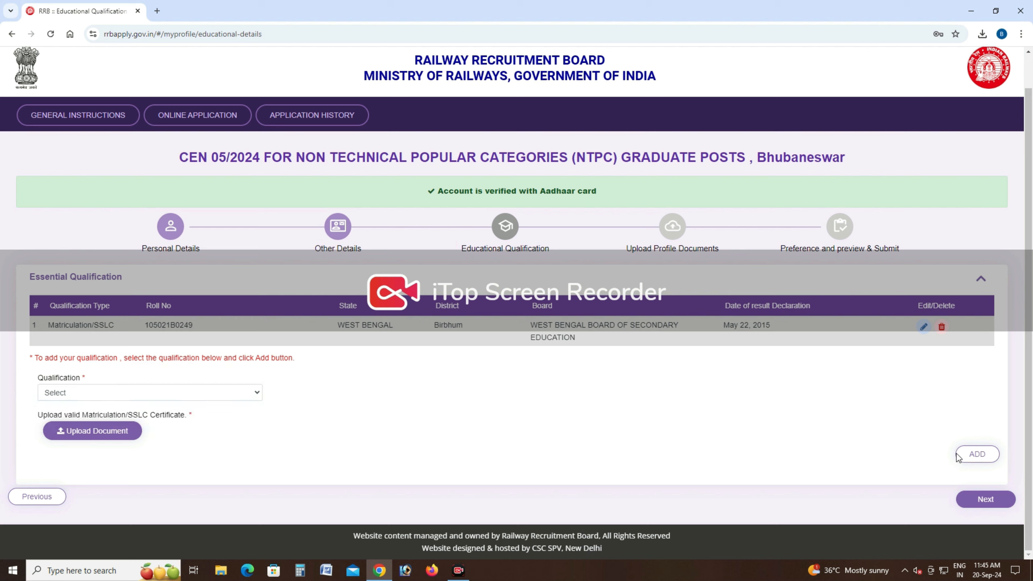
{"action": "left_click", "coordinate": [969, 459]}
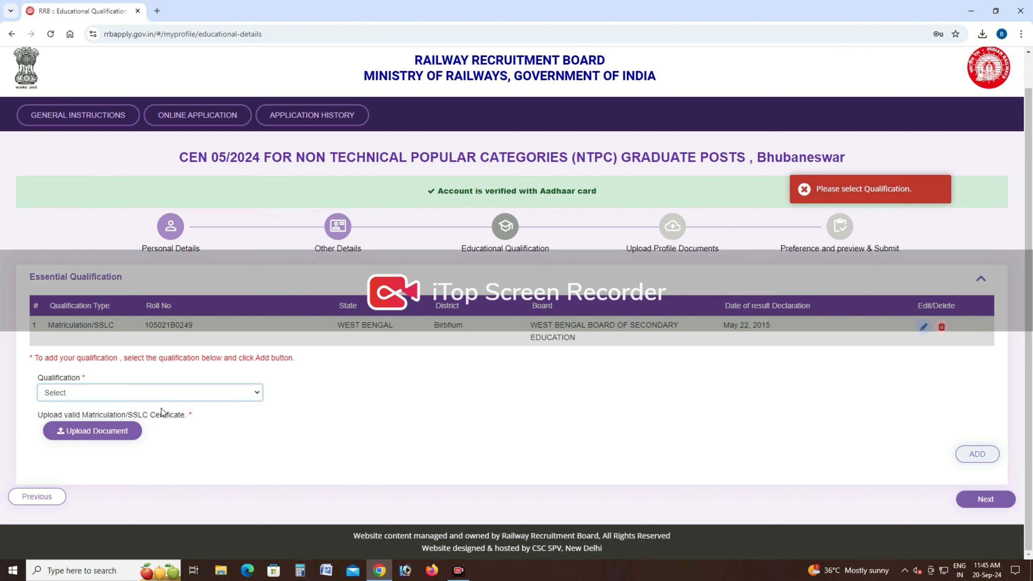
Step: Choose Bachelor degree as both the qualification and the discipline, and enter BACHELOR OF ARTS as the sub-stream
{"action": "left_click", "coordinate": [188, 390]}
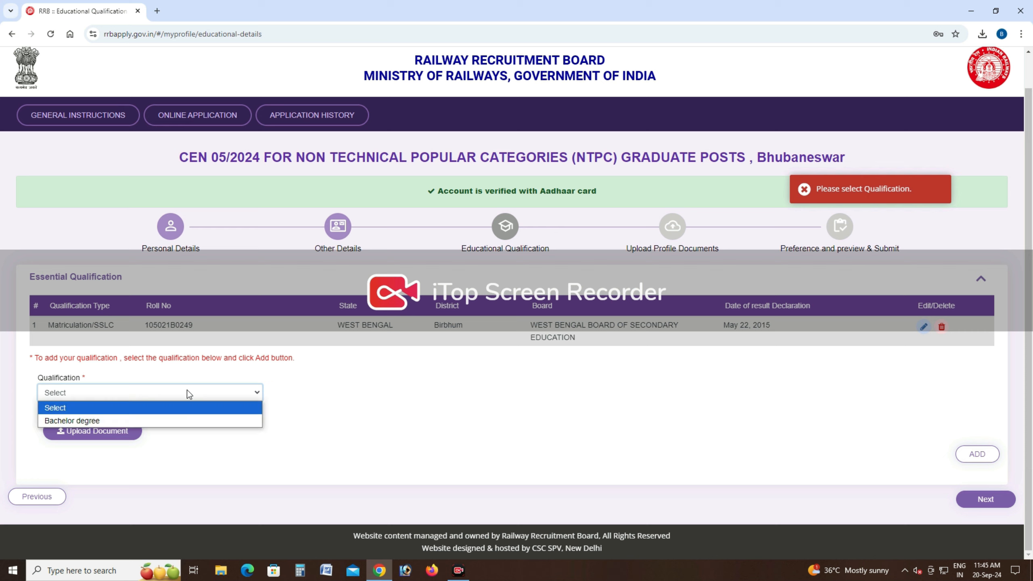
{"action": "left_click", "coordinate": [94, 421]}
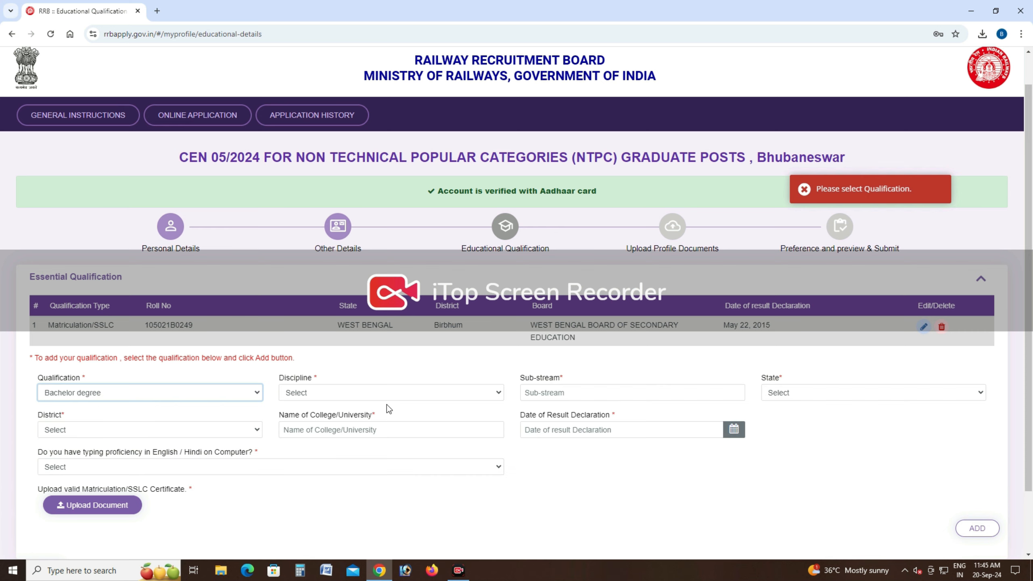
{"action": "left_click", "coordinate": [448, 394]}
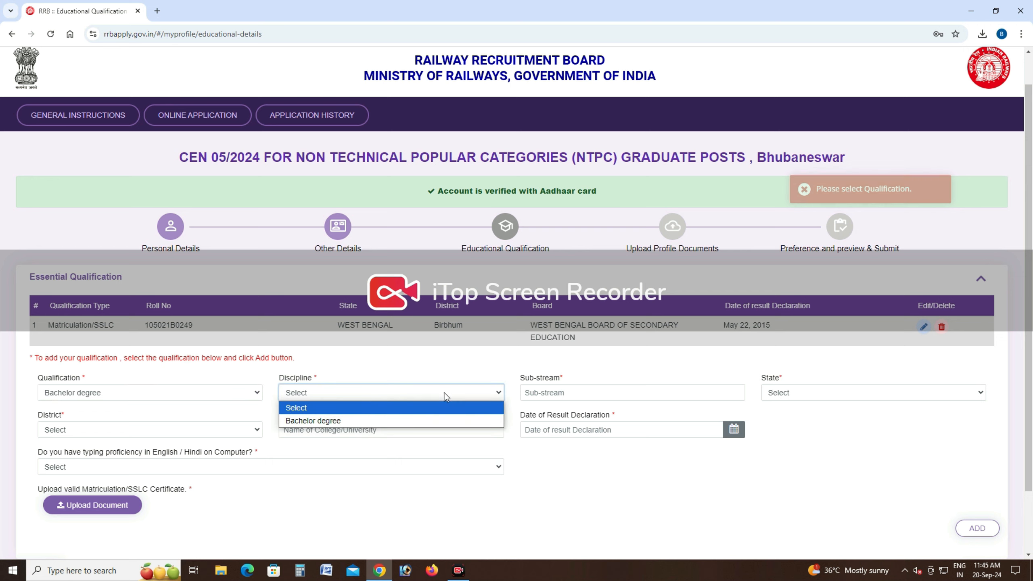
{"action": "left_click", "coordinate": [327, 422]}
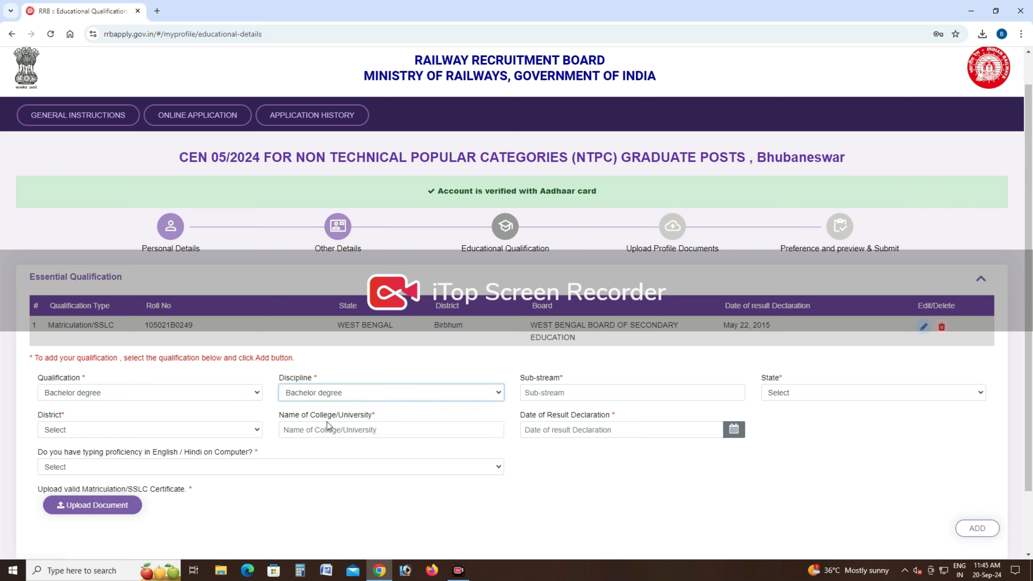
{"action": "left_click", "coordinate": [561, 393]}
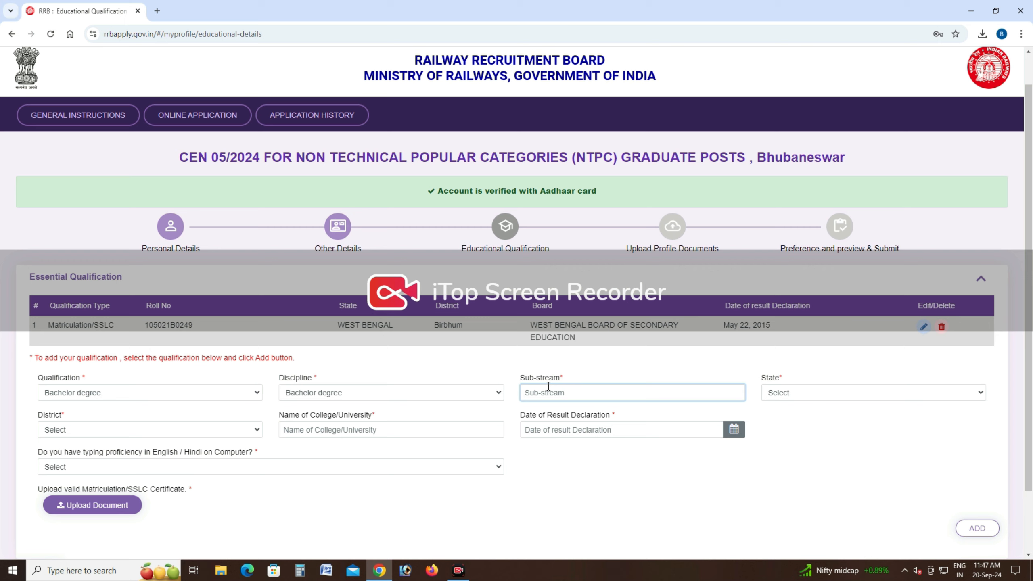
{"action": "type", "text": "BACHELOR OF ARTS"}
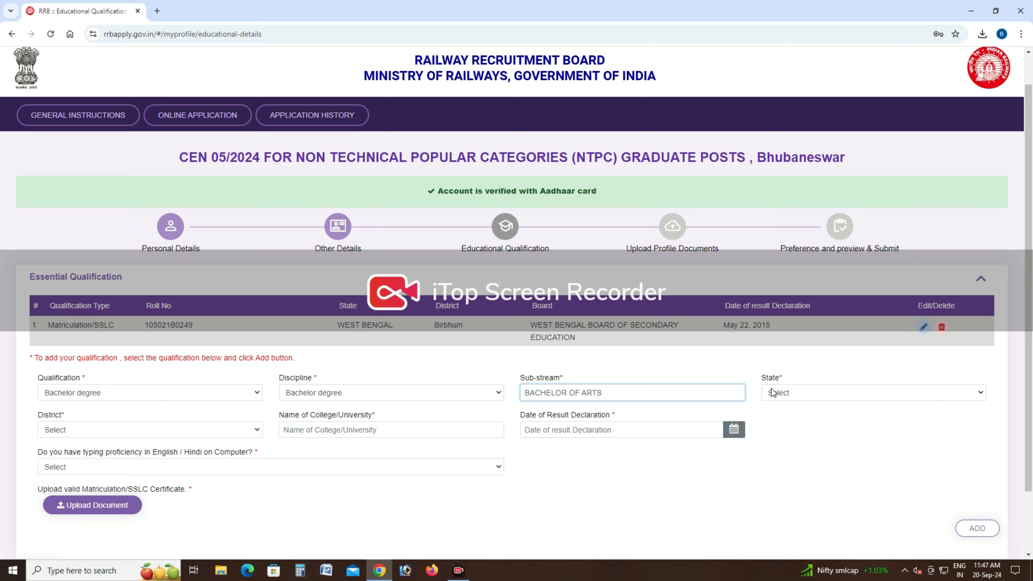
Step: Set the degree's state to WEST BENGAL, district to Birbhum, college to HIRALAL BHAKAT COLLEGE and result declaration date to 17/10/2023
{"action": "left_click", "coordinate": [791, 393]}
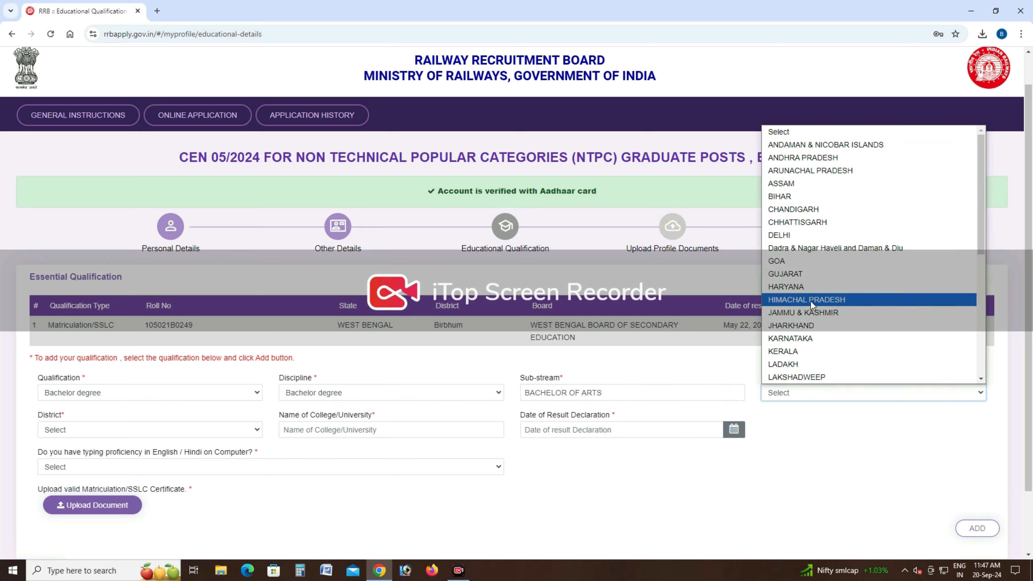
{"action": "scroll", "coordinate": [810, 304], "scroll_direction": "down", "scroll_amount": 5}
{"action": "scroll", "coordinate": [806, 312], "scroll_direction": "down", "scroll_amount": 2}
{"action": "left_click", "coordinate": [793, 379]}
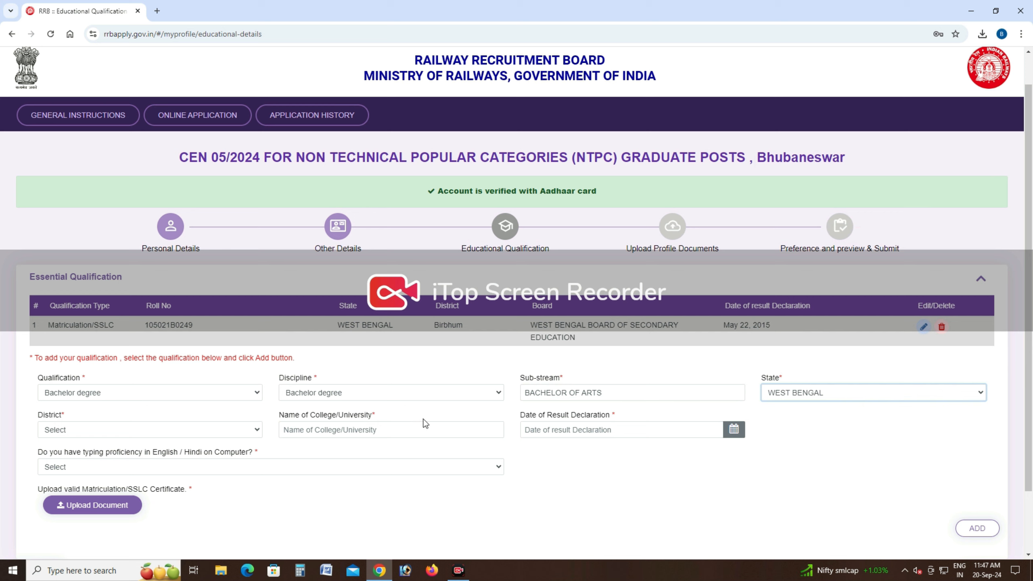
{"action": "left_click", "coordinate": [160, 430]}
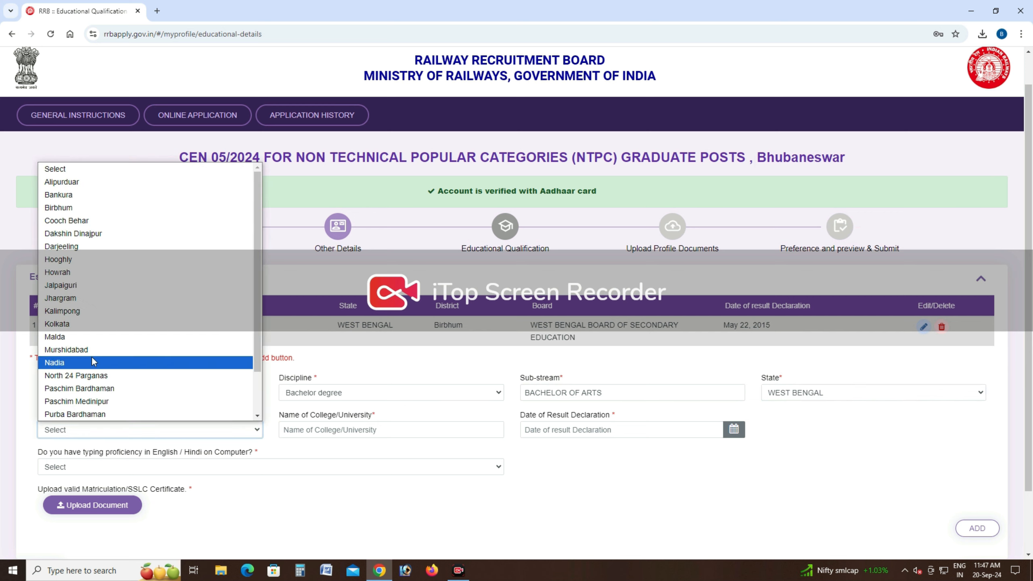
{"action": "left_click", "coordinate": [56, 208]}
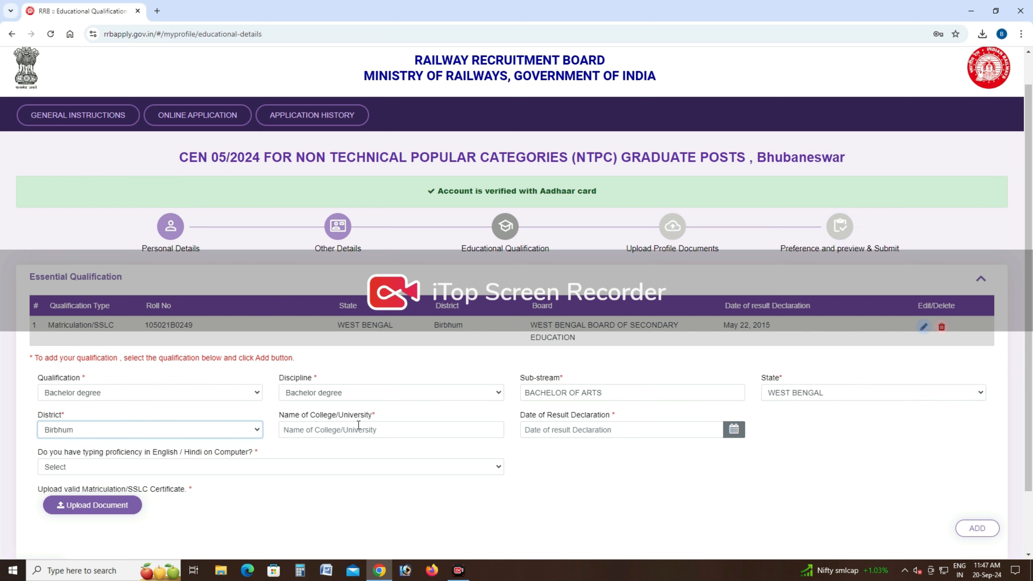
{"action": "left_click", "coordinate": [411, 426]}
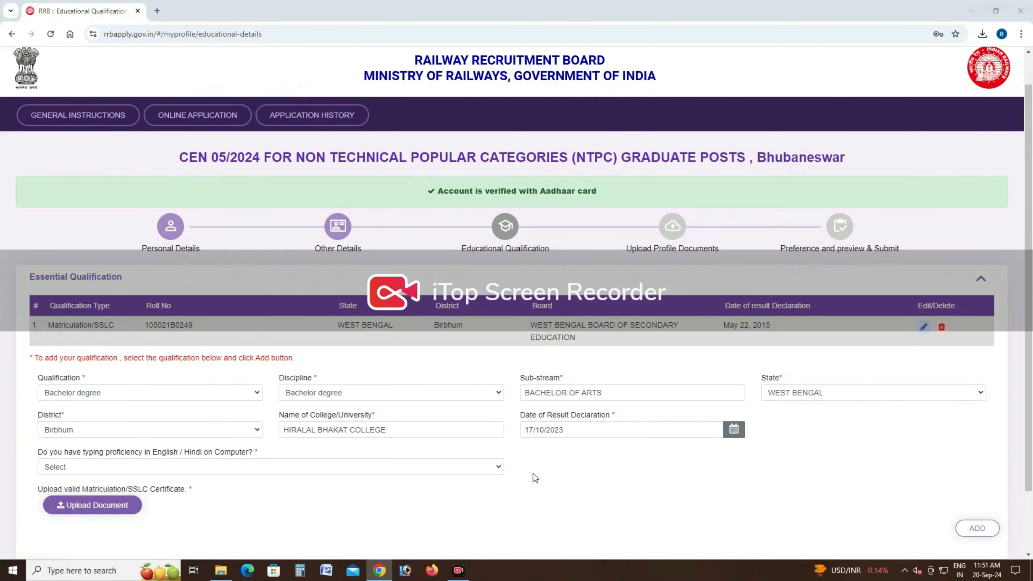
Step: Answer Yes to typing proficiency in English / Hindi on computer and add the bachelor degree entry
{"action": "left_click", "coordinate": [467, 473]}
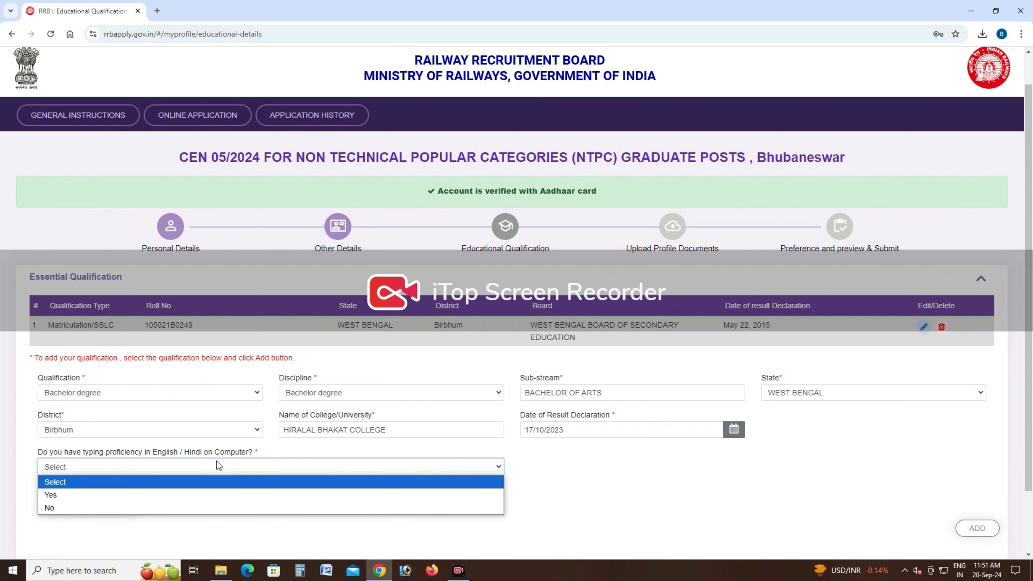
{"action": "left_click", "coordinate": [645, 486]}
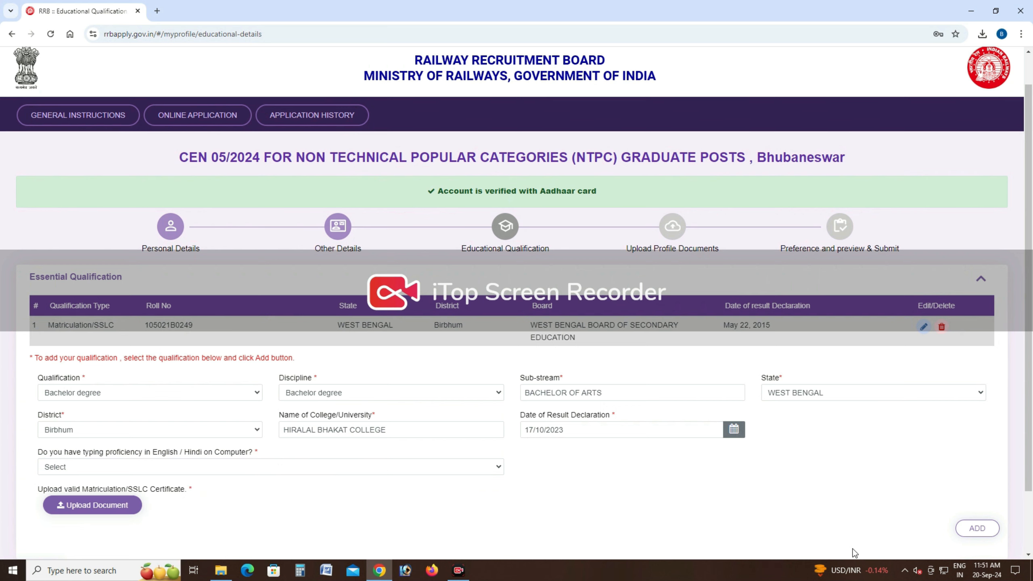
{"action": "left_click", "coordinate": [349, 473]}
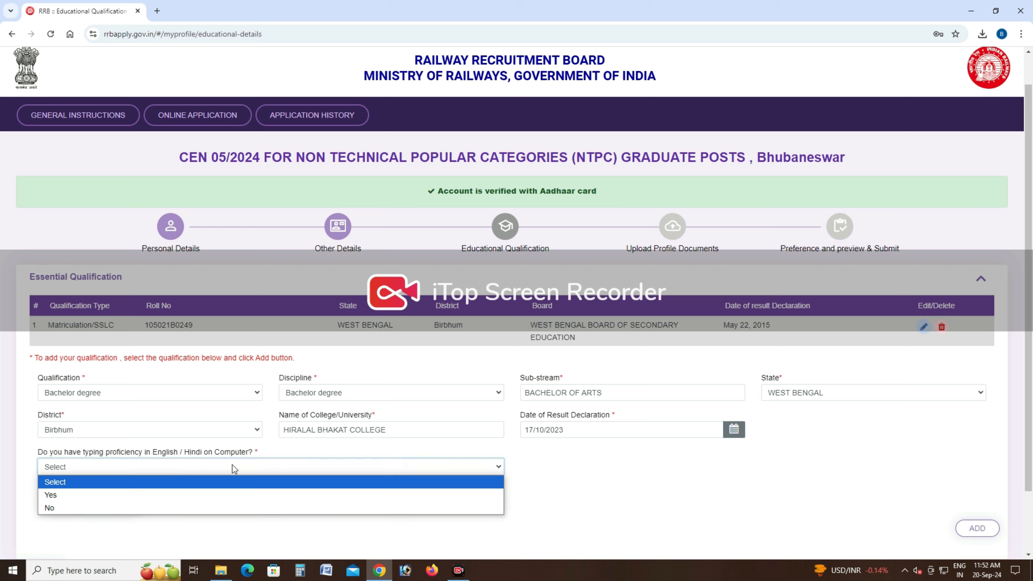
{"action": "left_click", "coordinate": [74, 494]}
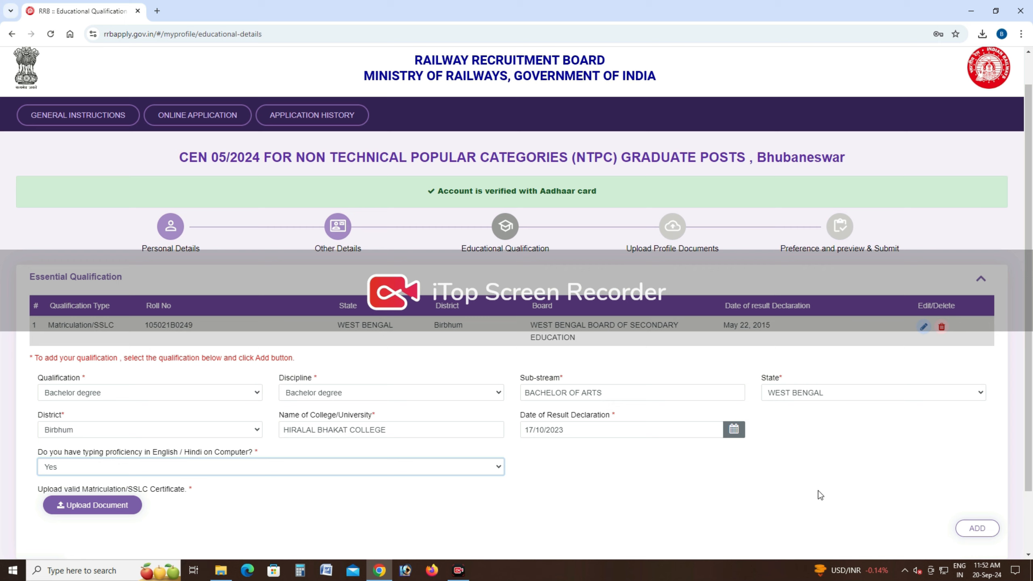
{"action": "scroll", "coordinate": [680, 456], "scroll_direction": "down", "scroll_amount": 1}
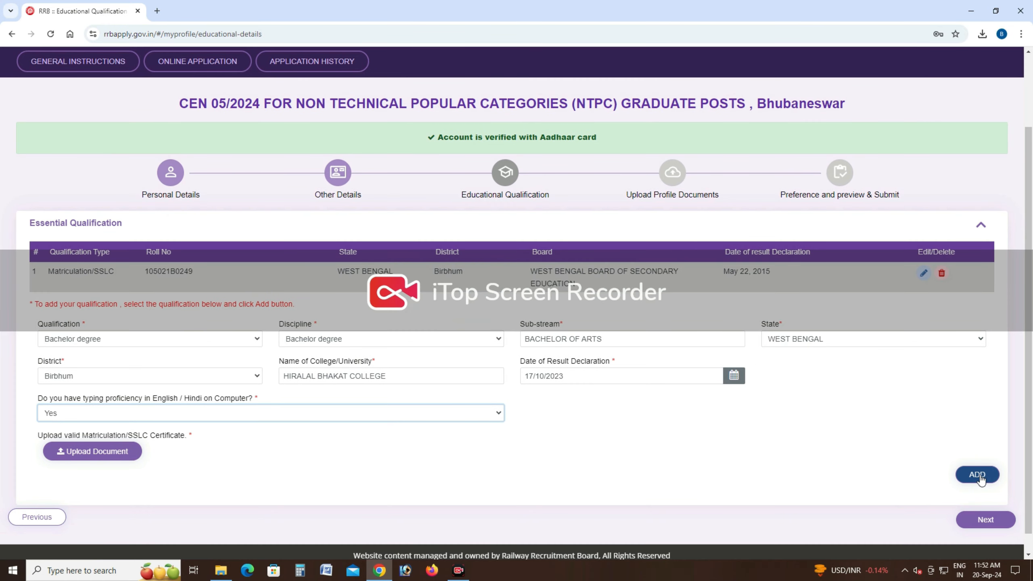
{"action": "left_click", "coordinate": [980, 477]}
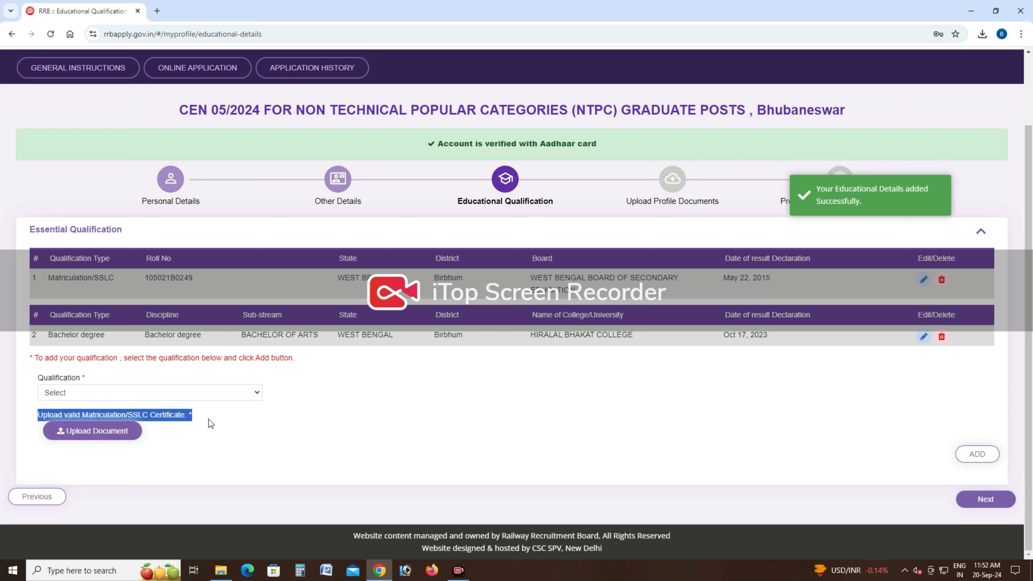
Step: Upload MADHYAMIK CERTIFICATE.pdf as the Matriculation/SSLC certificate and save it
{"action": "left_click", "coordinate": [307, 448]}
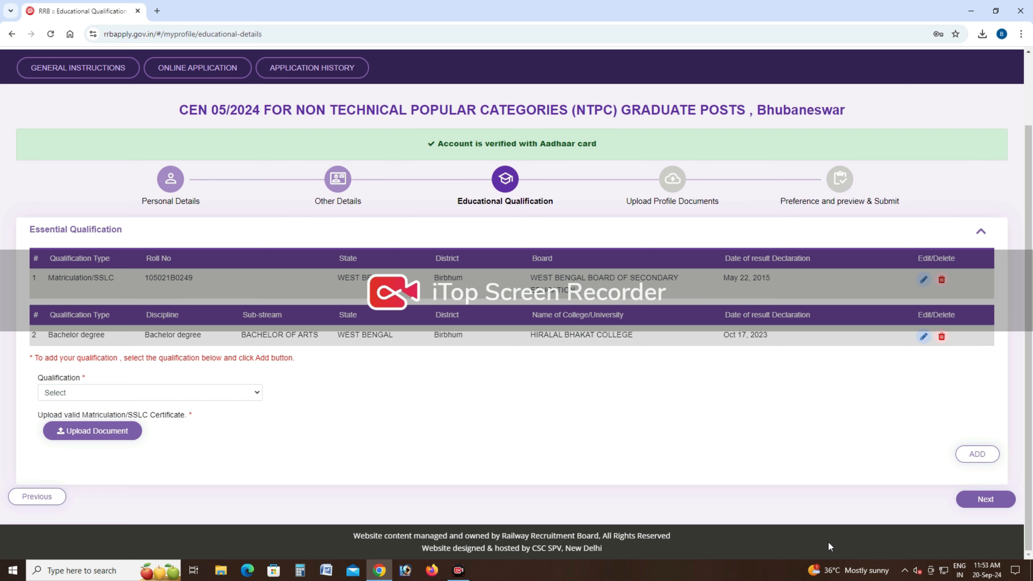
{"action": "left_click", "coordinate": [122, 431]}
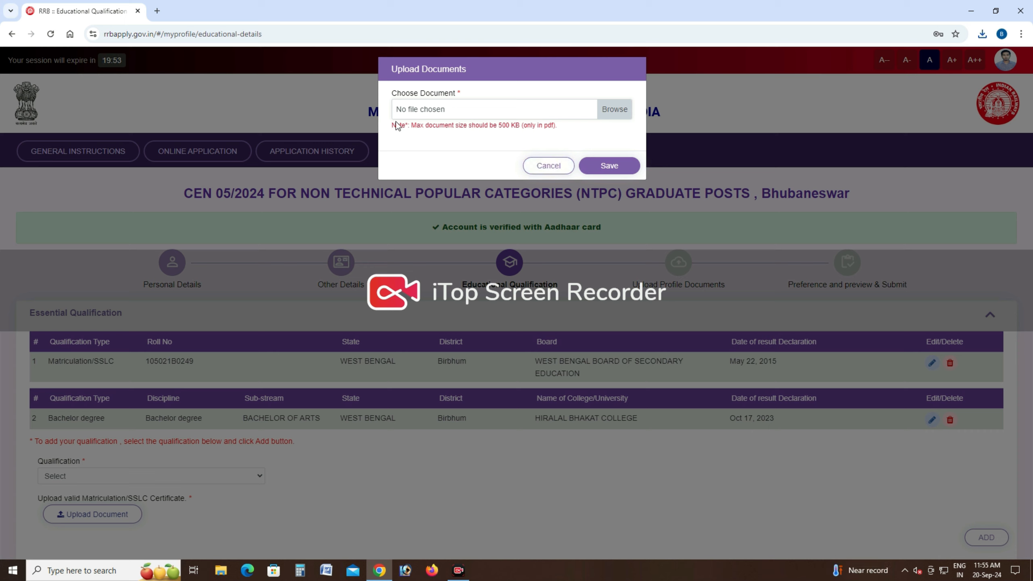
{"action": "triple_click", "coordinate": [404, 128]}
{"action": "left_click", "coordinate": [461, 149]}
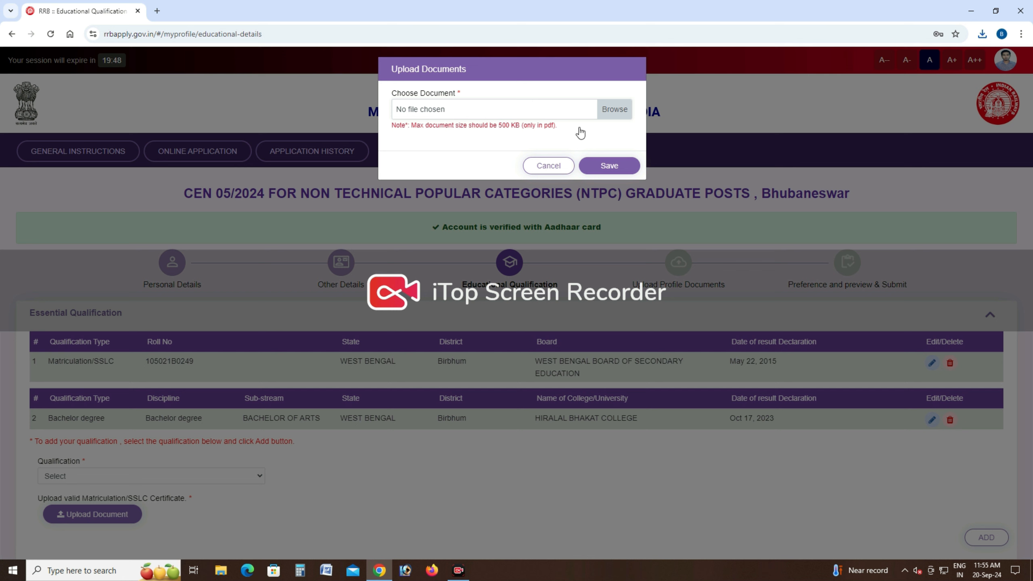
{"action": "left_click", "coordinate": [596, 108]}
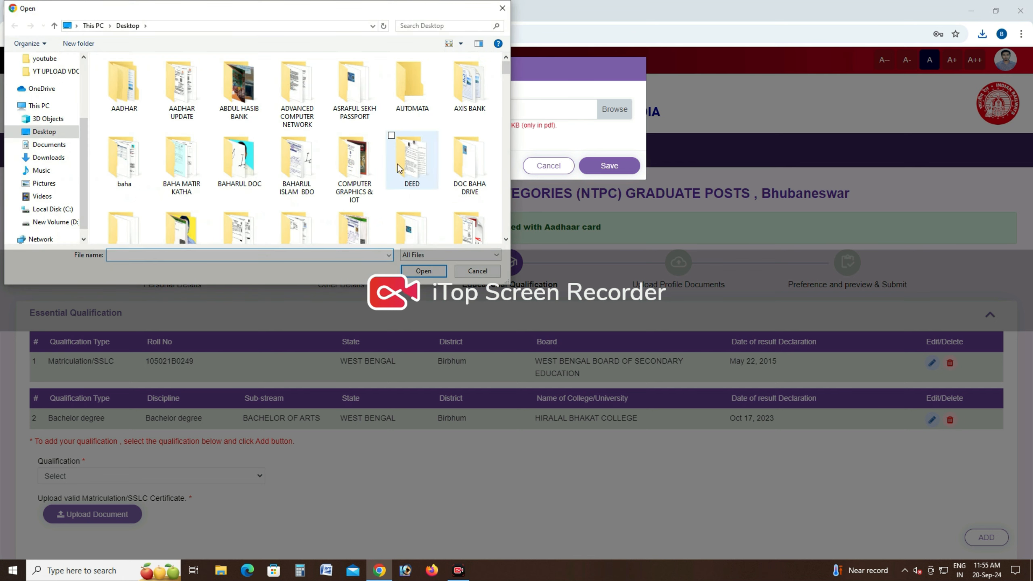
{"action": "scroll", "coordinate": [354, 171], "scroll_direction": "down", "scroll_amount": 5}
{"action": "scroll", "coordinate": [354, 171], "scroll_direction": "down", "scroll_amount": 5}
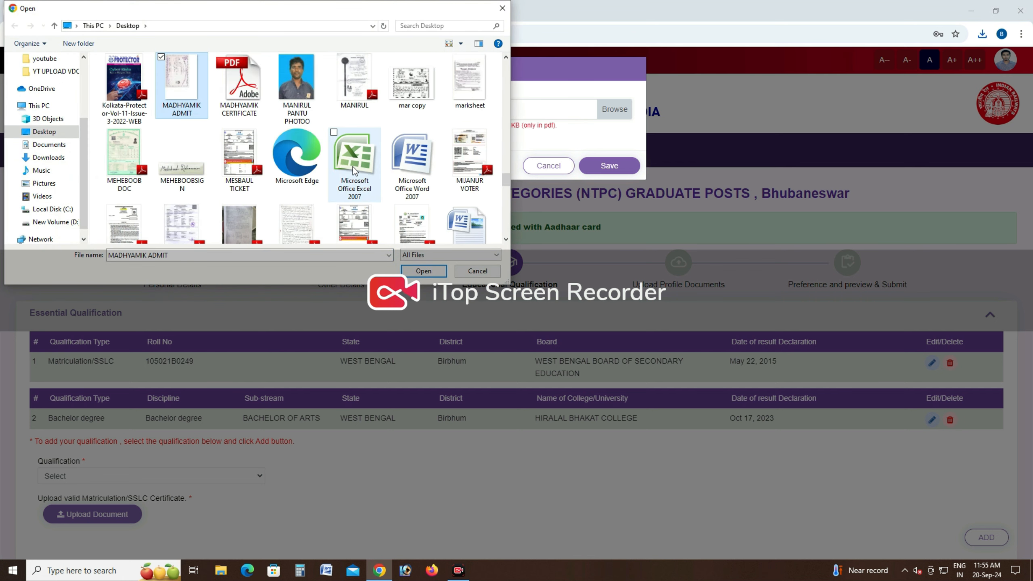
{"action": "left_click", "coordinate": [244, 96]}
{"action": "double_click", "coordinate": [244, 97]}
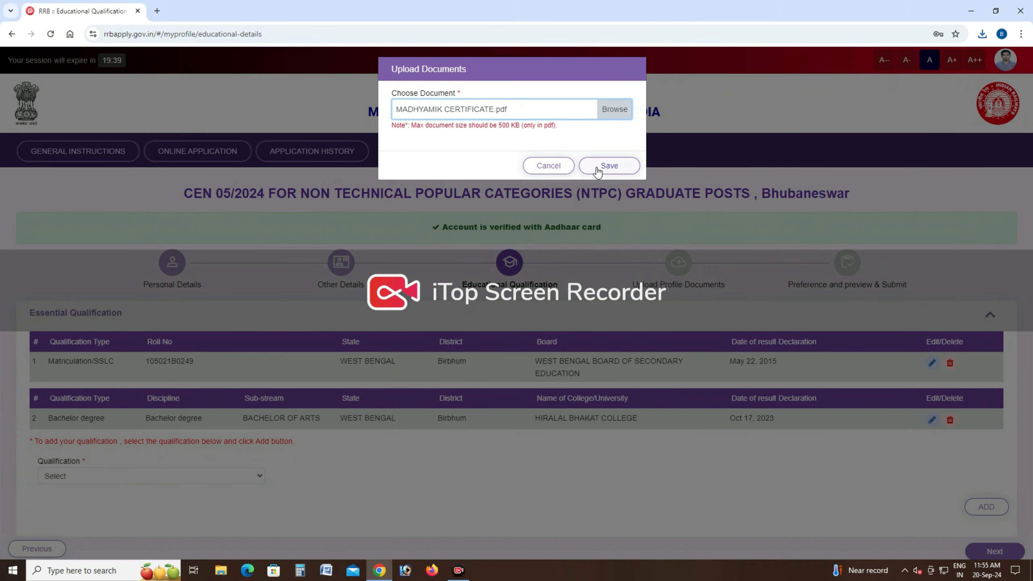
{"action": "left_click", "coordinate": [606, 166]}
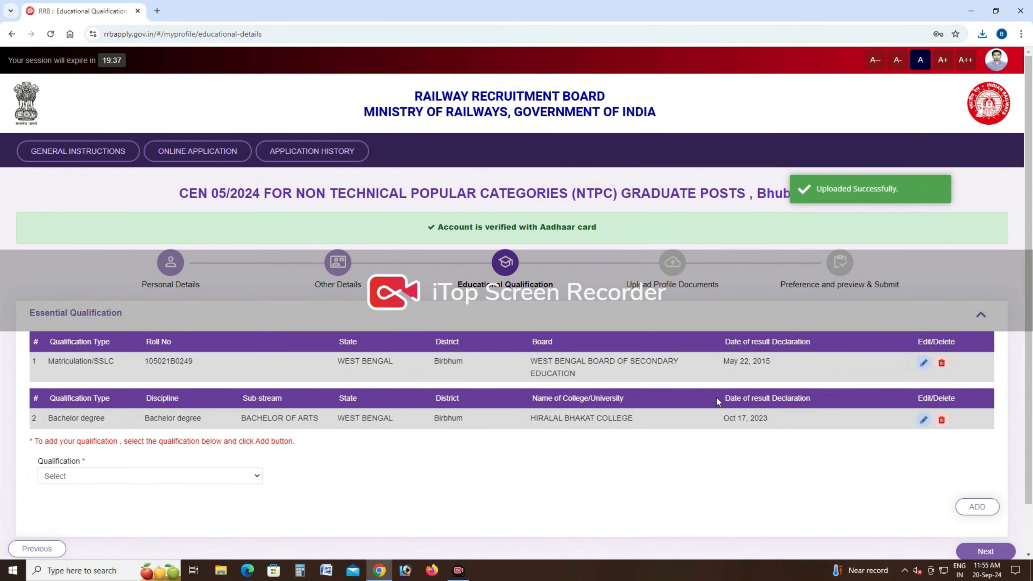
Step: Check the qualification options offered for adding another entry
{"action": "scroll", "coordinate": [693, 403], "scroll_direction": "down", "scroll_amount": 2}
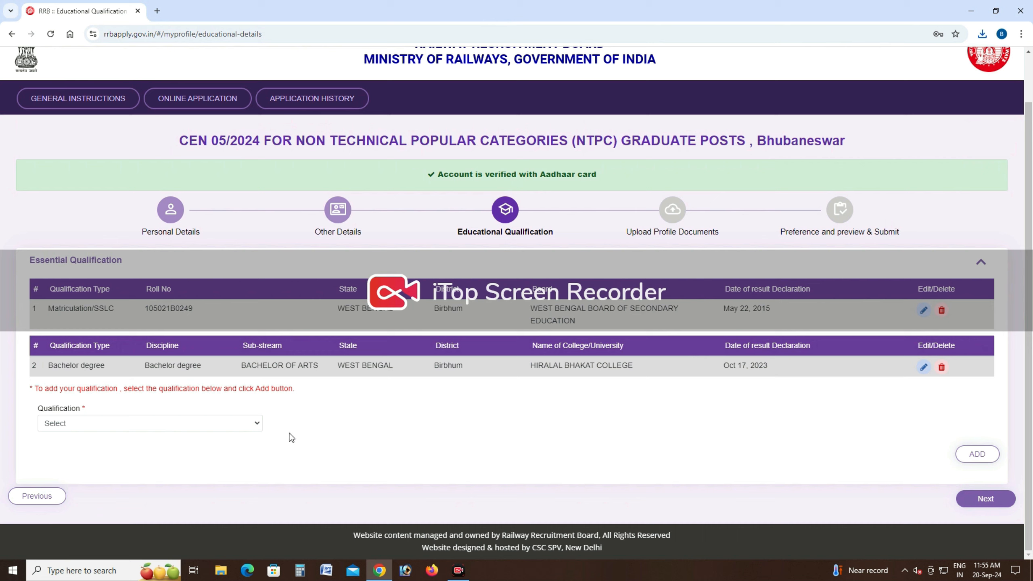
{"action": "left_click", "coordinate": [234, 425]}
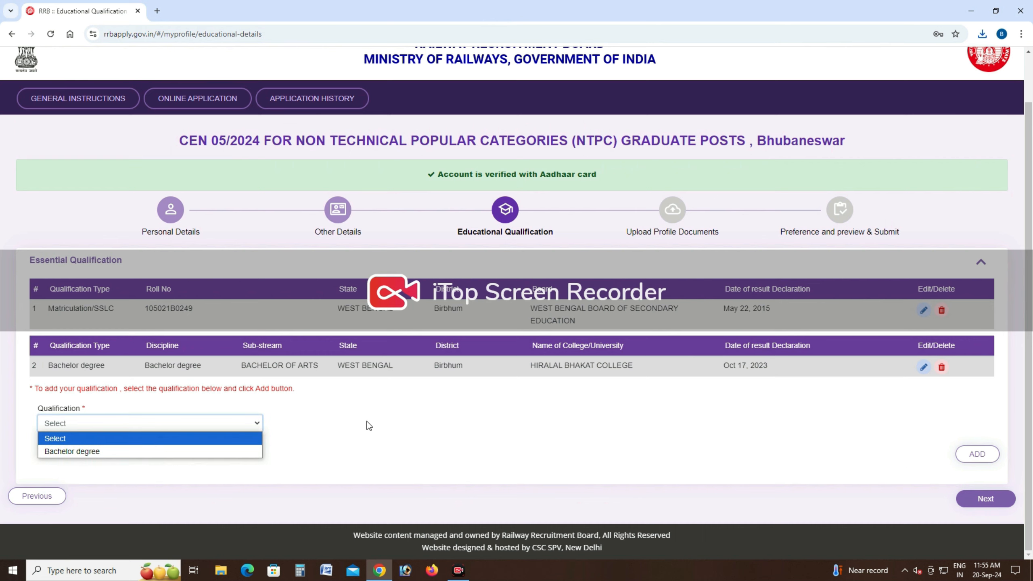
{"action": "left_click", "coordinate": [119, 411]}
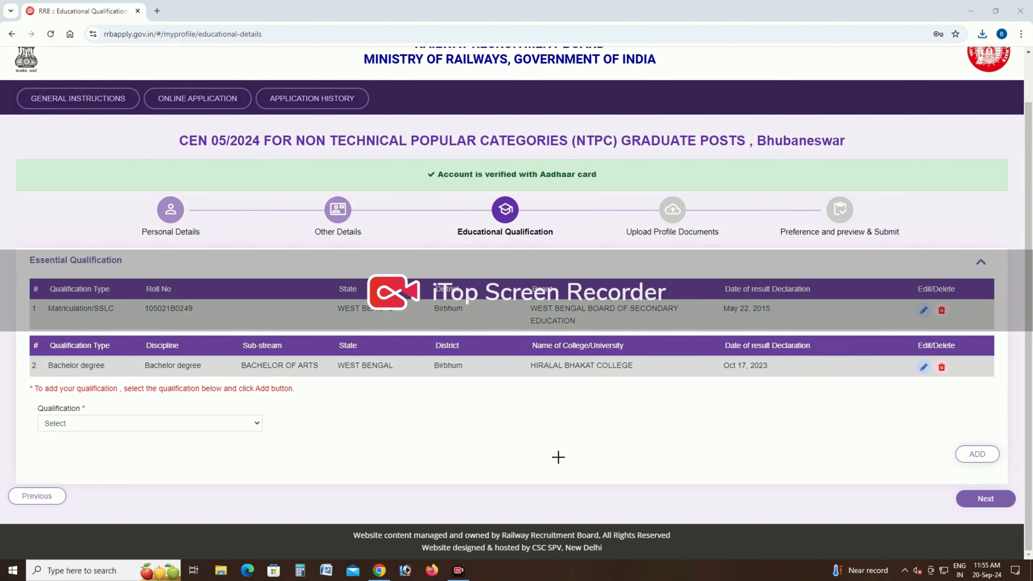
Step: Outline the Matriculation/SSLC entry, the Bachelor degree entry and the ADD option in red, and clear the outlines
{"action": "mouse_move", "coordinate": [12, 275]}
{"action": "left_mouse_down"}
{"action": "mouse_move", "coordinate": [205, 318]}
{"action": "mouse_move", "coordinate": [984, 321]}
{"action": "left_mouse_up"}
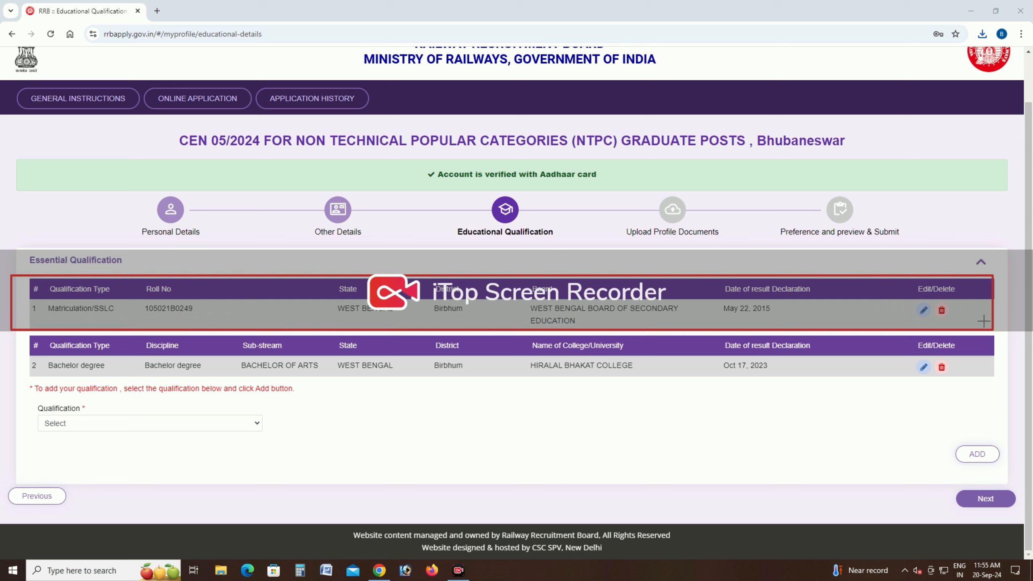
{"action": "mouse_move", "coordinate": [11, 334]}
{"action": "left_mouse_down"}
{"action": "mouse_move", "coordinate": [750, 397]}
{"action": "mouse_move", "coordinate": [976, 397]}
{"action": "mouse_move", "coordinate": [989, 370]}
{"action": "left_mouse_up"}
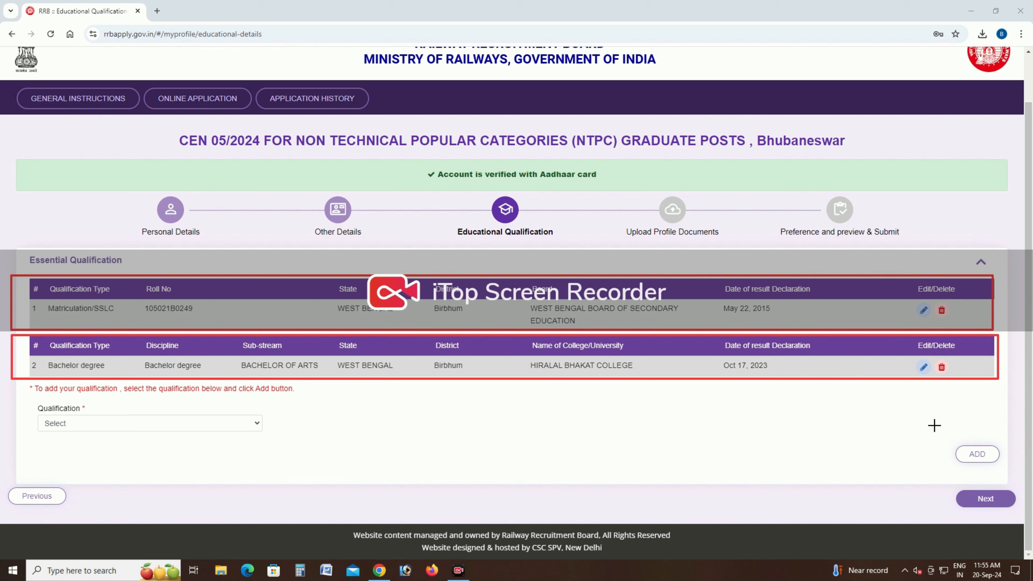
{"action": "left_click_drag", "start_coordinate": [949, 427], "coordinate": [999, 468]}
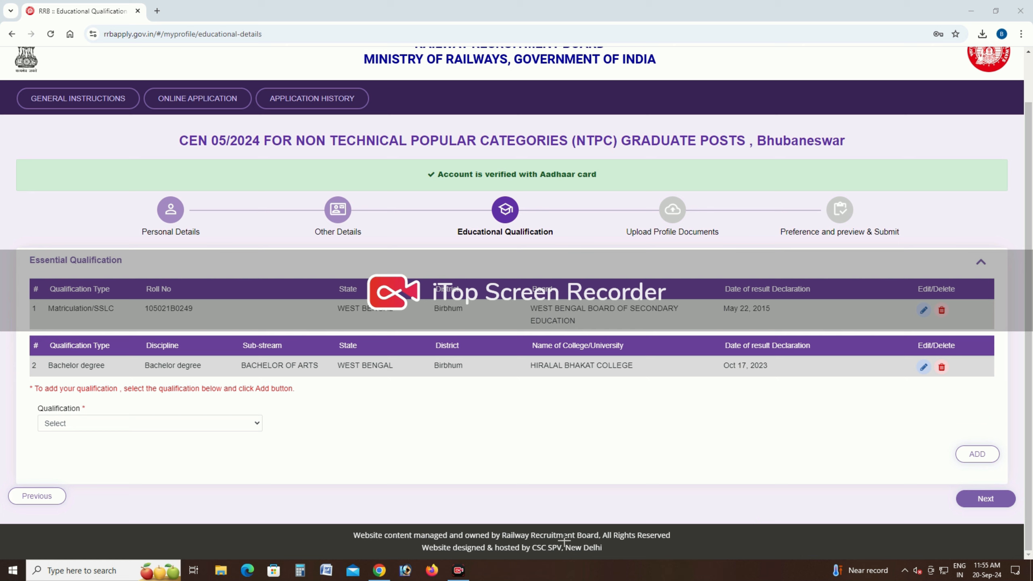
{"action": "left_click", "coordinate": [977, 454]}
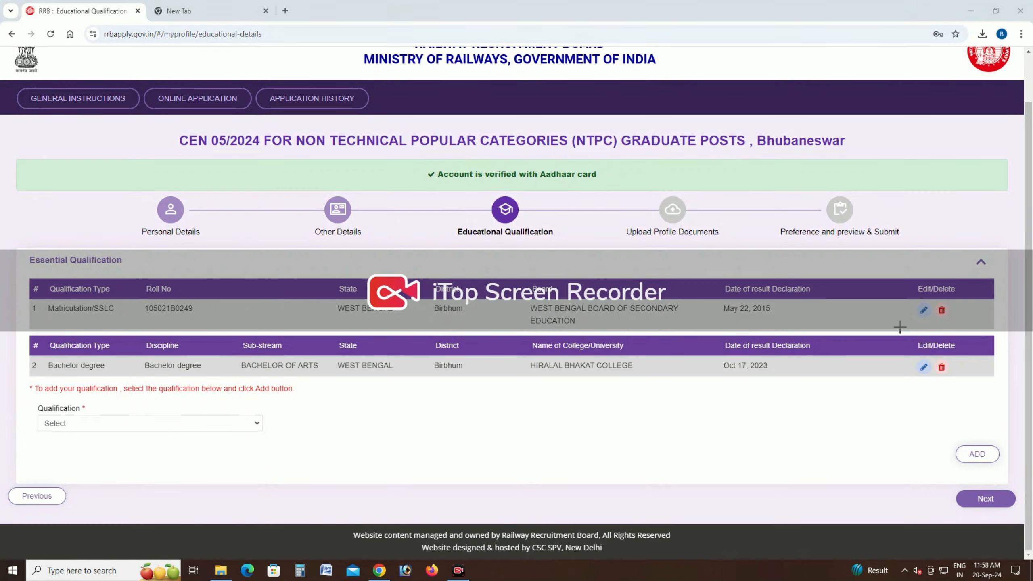
Step: Outline the Edit/Delete options of the Bachelor degree and Matriculation/SSLC entries in red, and clear the outlines
{"action": "left_click_drag", "start_coordinate": [907, 333], "coordinate": [973, 384]}
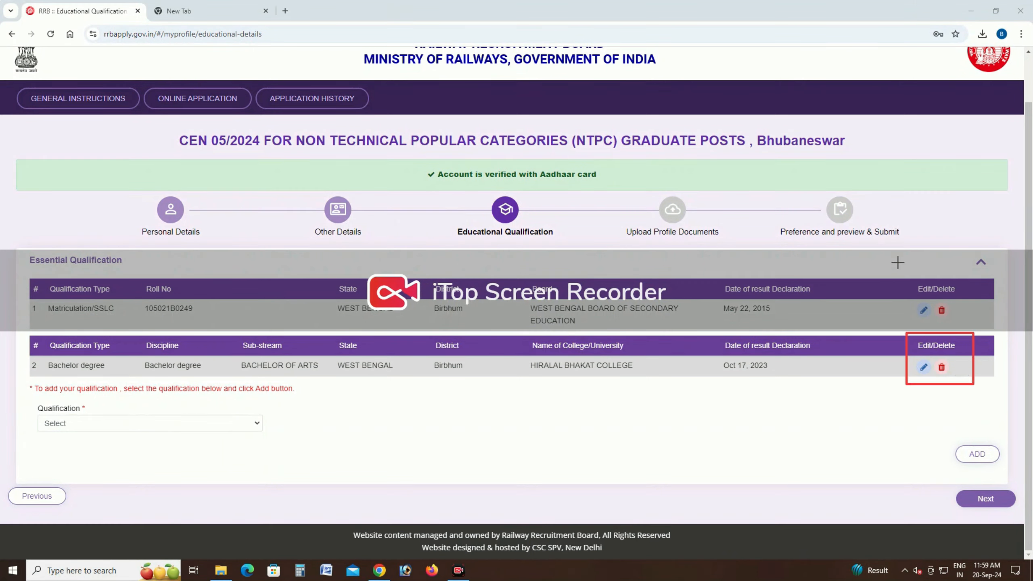
{"action": "left_click_drag", "start_coordinate": [898, 262], "coordinate": [965, 312]}
{"action": "mouse_move", "coordinate": [908, 357]}
{"action": "left_mouse_down"}
{"action": "mouse_move", "coordinate": [934, 379]}
{"action": "mouse_move", "coordinate": [953, 372]}
{"action": "left_mouse_up"}
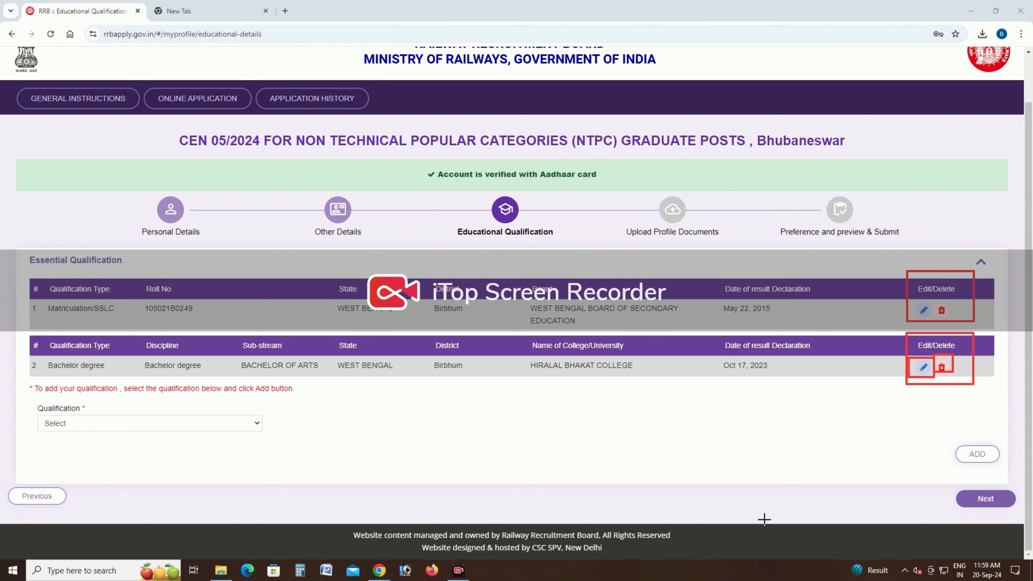
{"action": "key", "text": "Escape"}
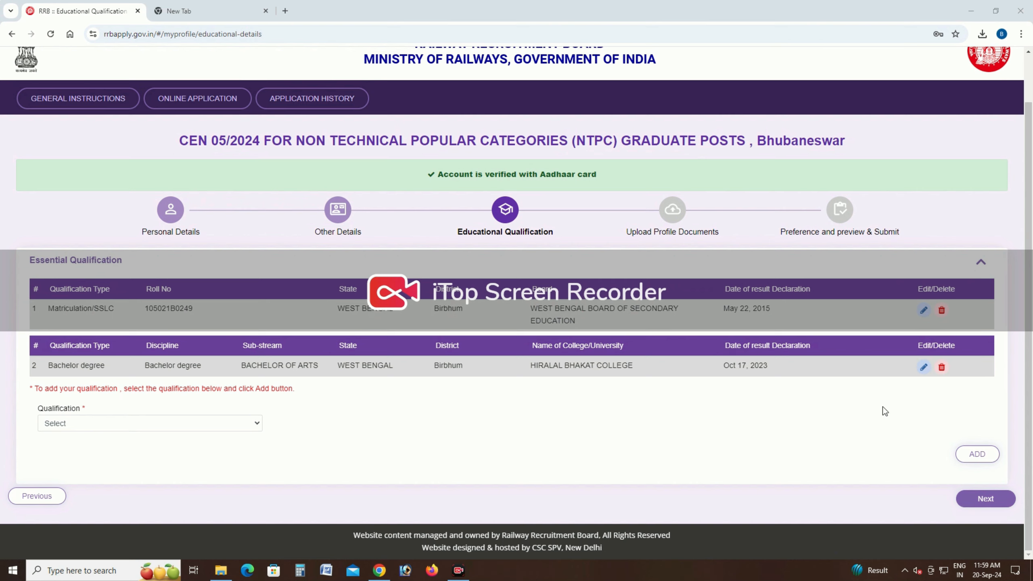
Step: Edit the Bachelor degree entry, set the college/university name to THE UNIVERSITY OF BURDWAN, and update the entry
{"action": "left_click", "coordinate": [924, 367]}
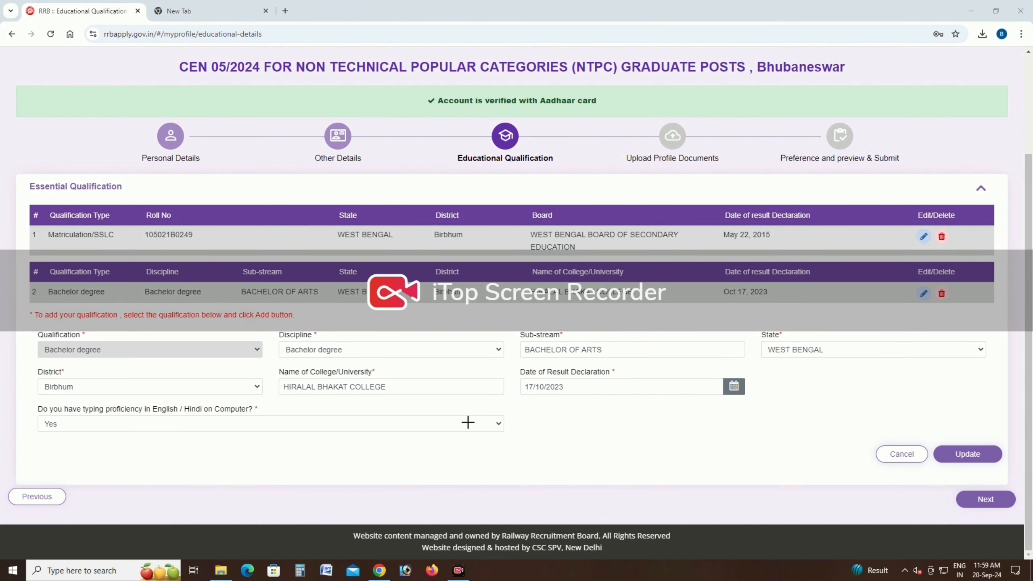
{"action": "left_click_drag", "start_coordinate": [260, 353], "coordinate": [406, 385]}
{"action": "left_click_drag", "start_coordinate": [391, 386], "coordinate": [255, 387]}
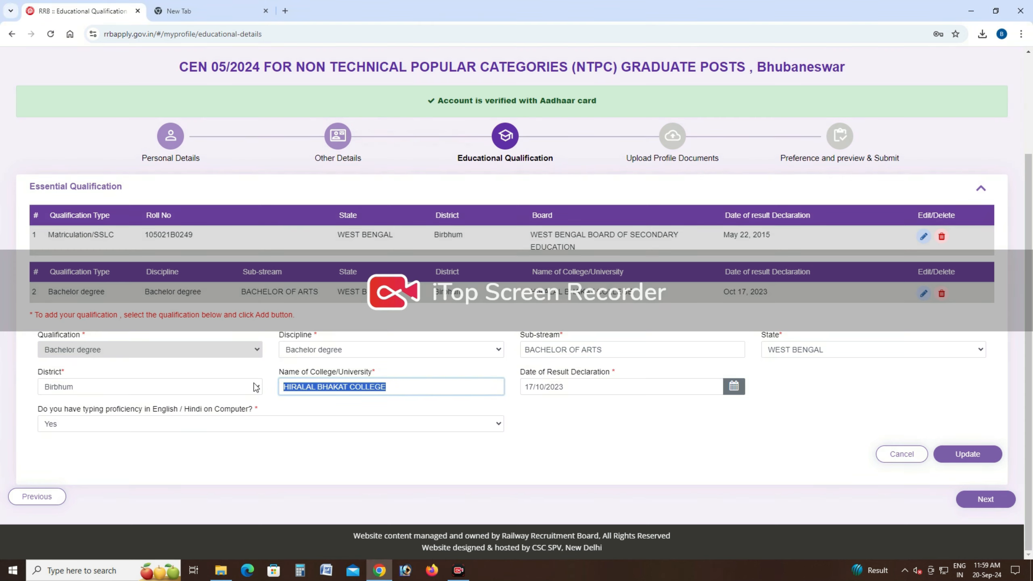
{"action": "type", "text": "THE UNIVERSITY OF BURDWAN"}
{"action": "left_click", "coordinate": [645, 458]}
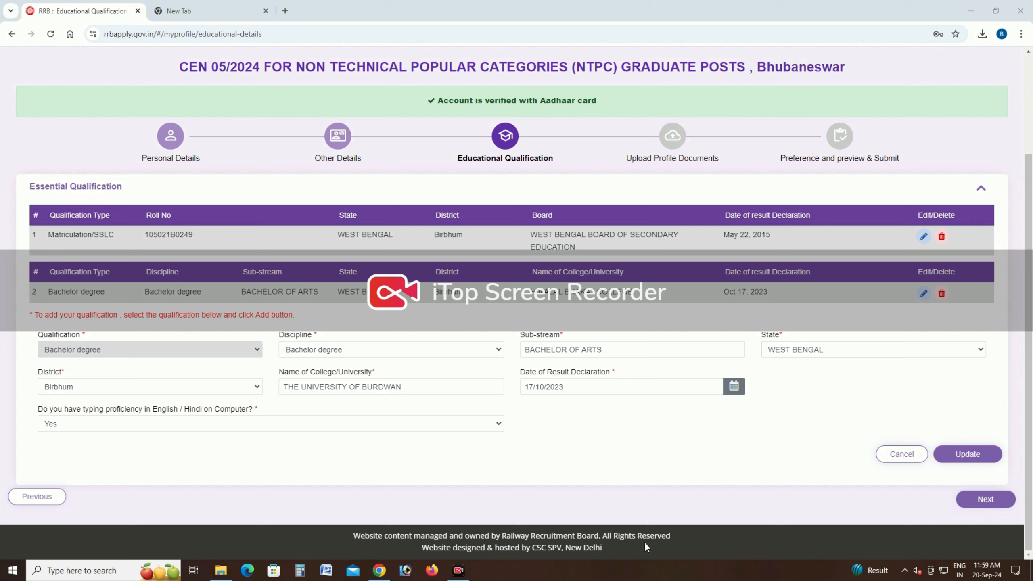
{"action": "left_click_drag", "start_coordinate": [976, 459], "coordinate": [989, 468]}
{"action": "left_click", "coordinate": [971, 458]}
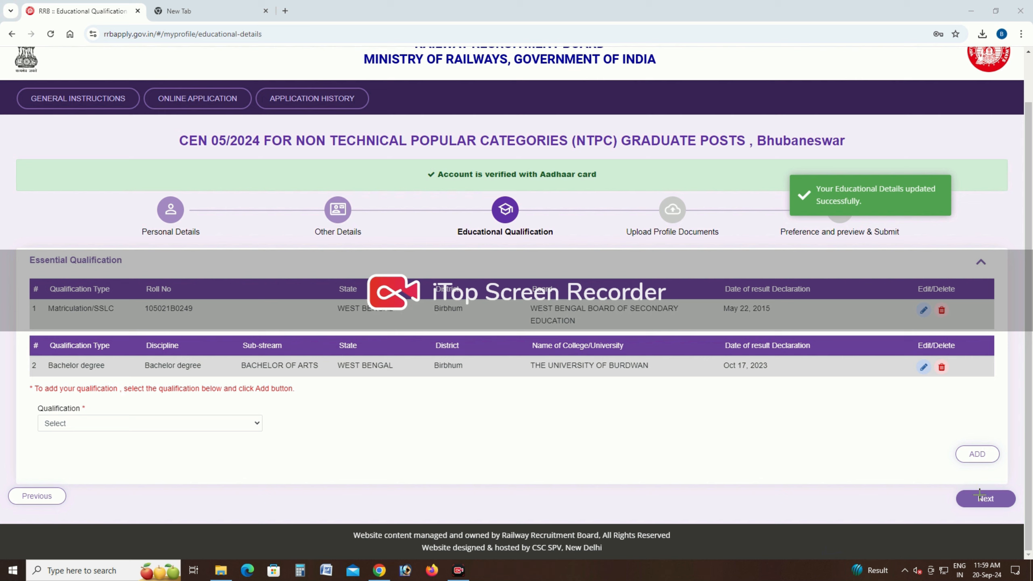
Step: Proceed to the profile document upload stage, read the Existing Photo & Signature notice and dismiss it
{"action": "left_click_drag", "start_coordinate": [940, 476], "coordinate": [1027, 523]}
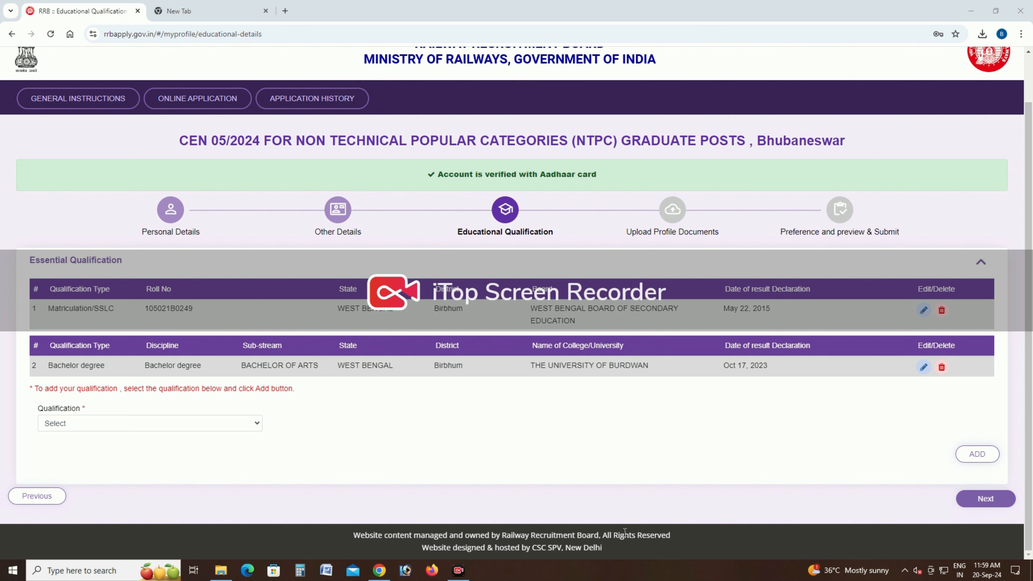
{"action": "left_click", "coordinate": [985, 500]}
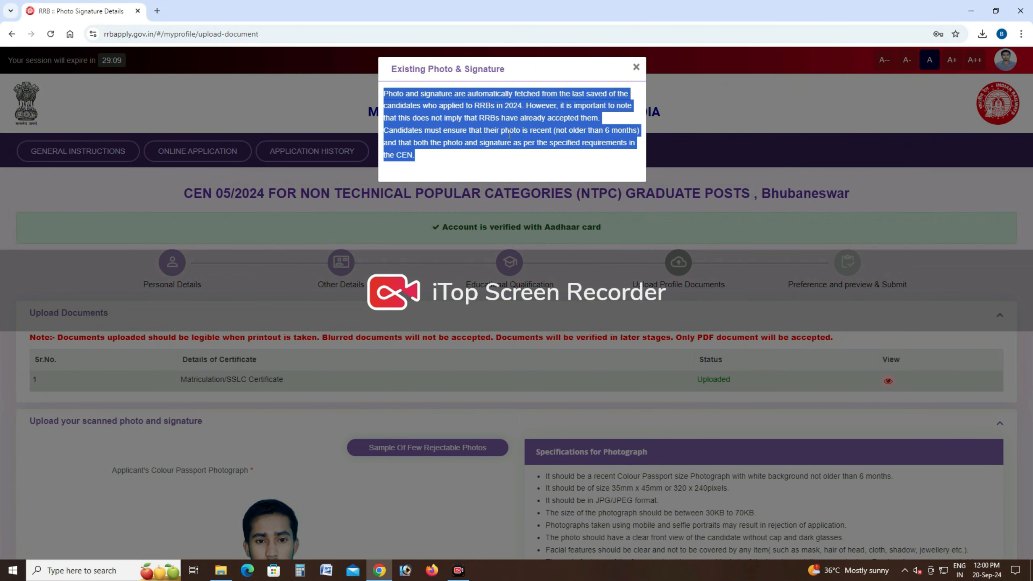
{"action": "left_click", "coordinate": [509, 134]}
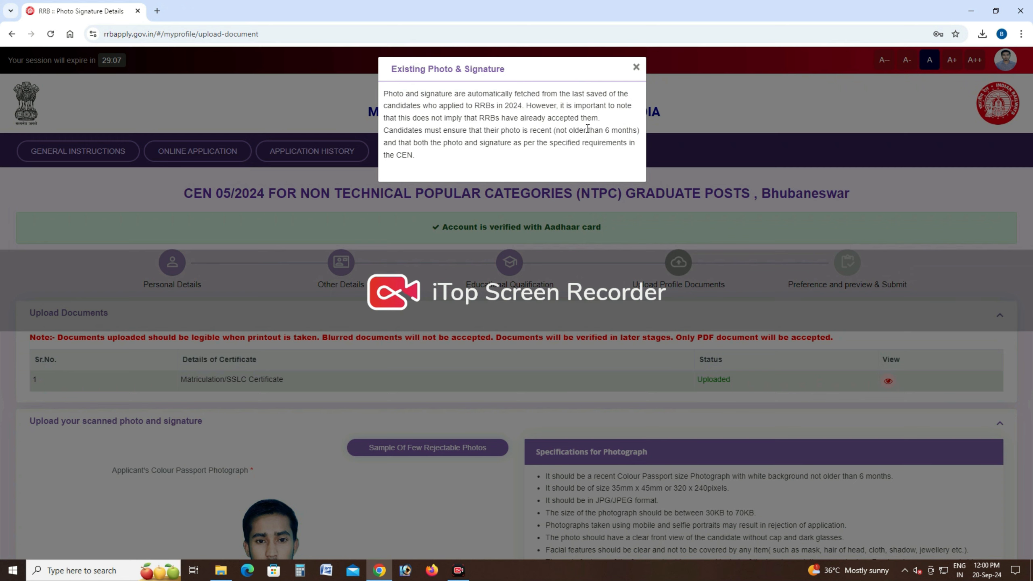
{"action": "left_click_drag", "start_coordinate": [558, 127], "coordinate": [633, 144]}
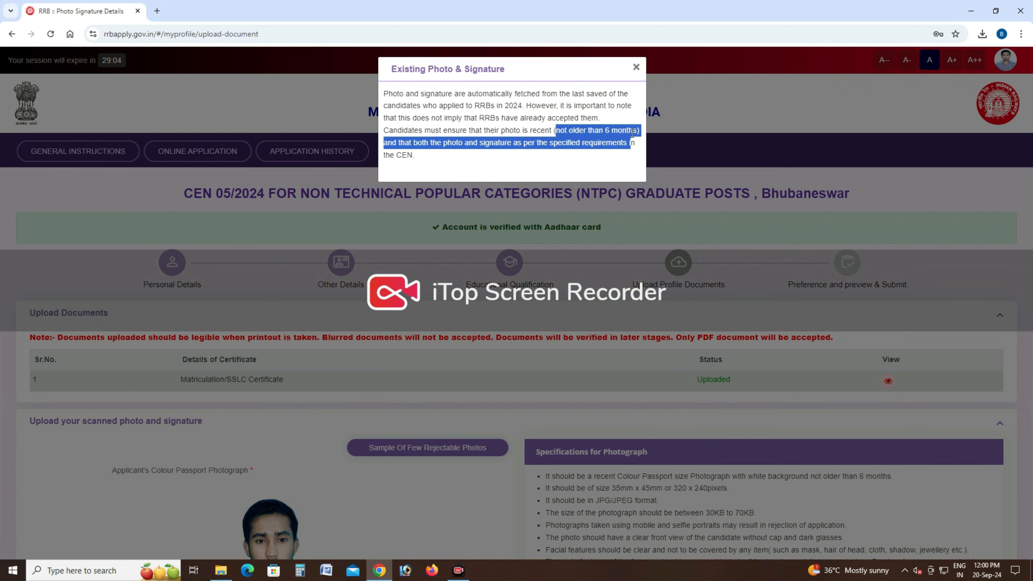
{"action": "left_click", "coordinate": [624, 86]}
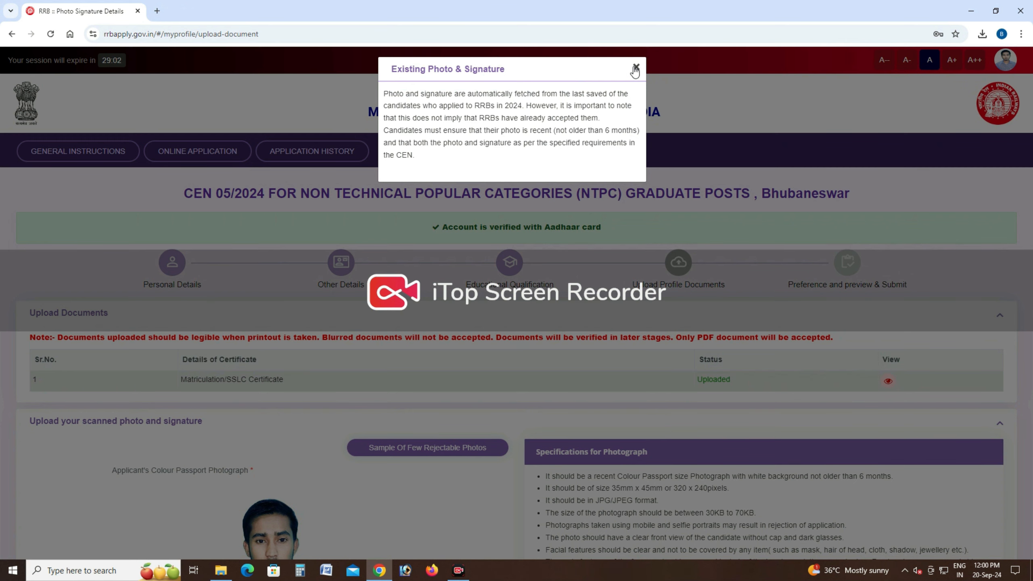
{"action": "left_click", "coordinate": [636, 67]}
Step: View the uploaded Matriculation/SSLC certificate PDF, and close both the file and its document preview
{"action": "scroll", "coordinate": [675, 364], "scroll_direction": "down", "scroll_amount": 1}
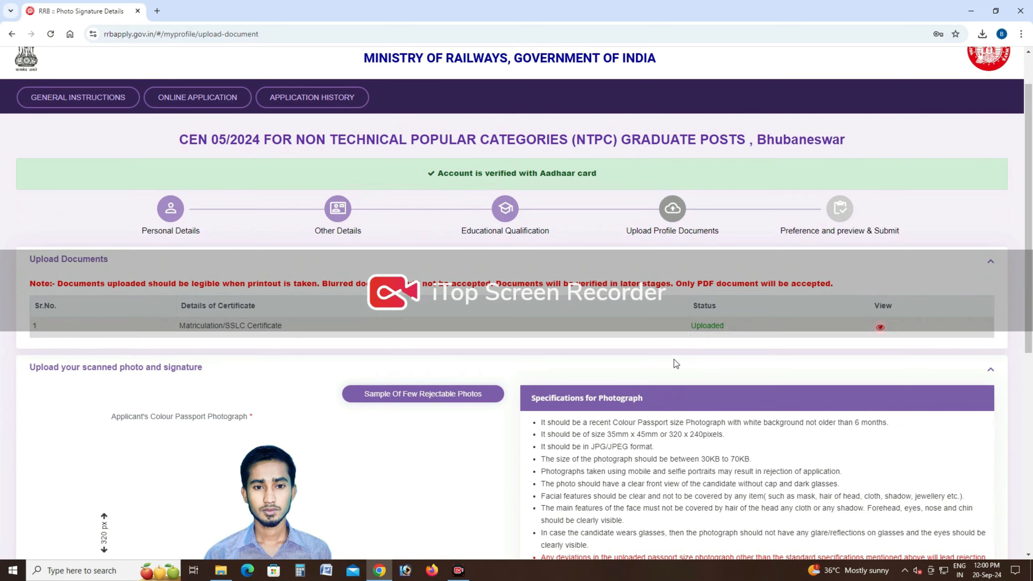
{"action": "scroll", "coordinate": [674, 362], "scroll_direction": "down", "scroll_amount": 1}
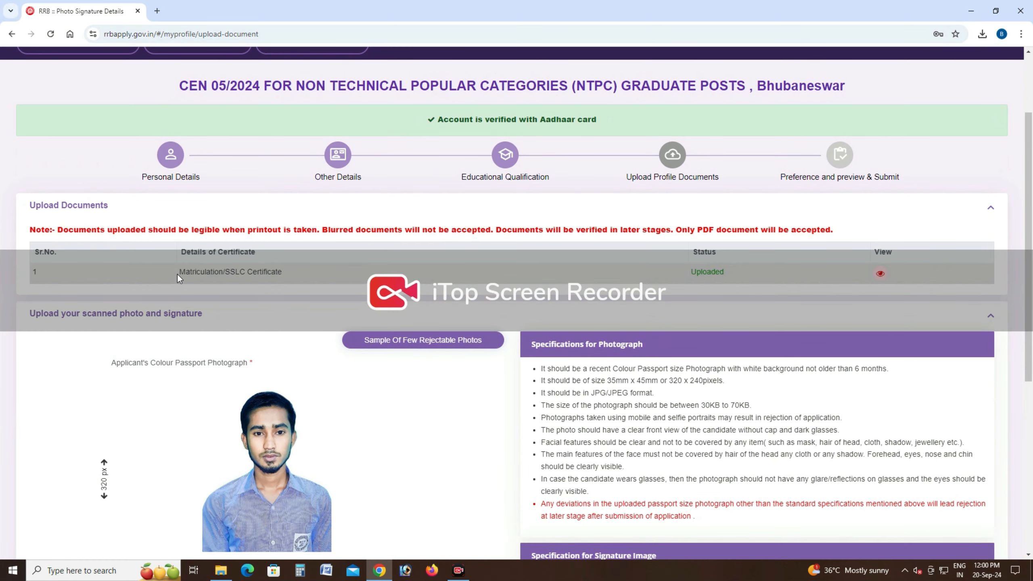
{"action": "left_click_drag", "start_coordinate": [178, 279], "coordinate": [294, 277]}
{"action": "left_click", "coordinate": [880, 273]}
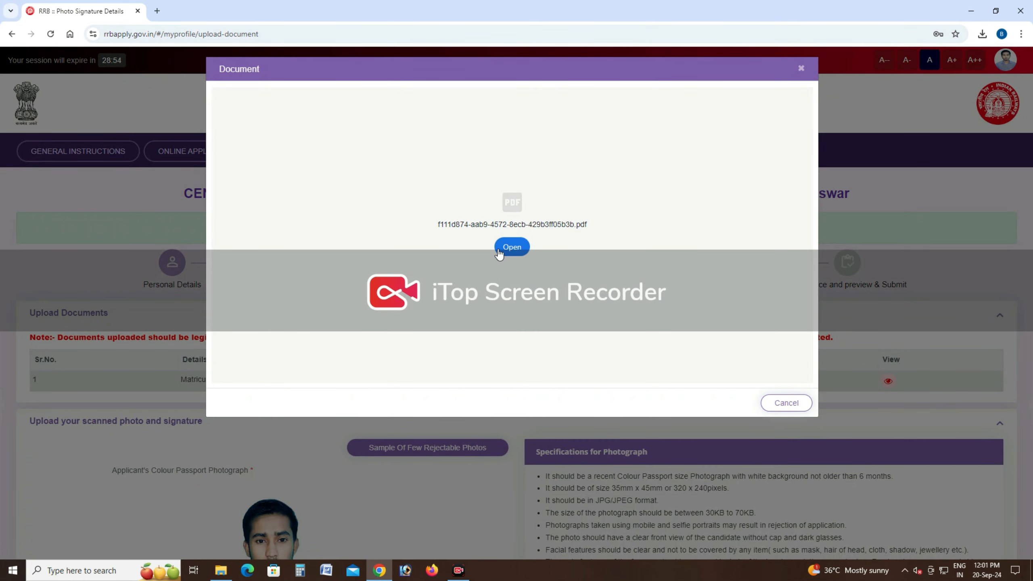
{"action": "left_click", "coordinate": [499, 251]}
{"action": "left_click", "coordinate": [882, 88]}
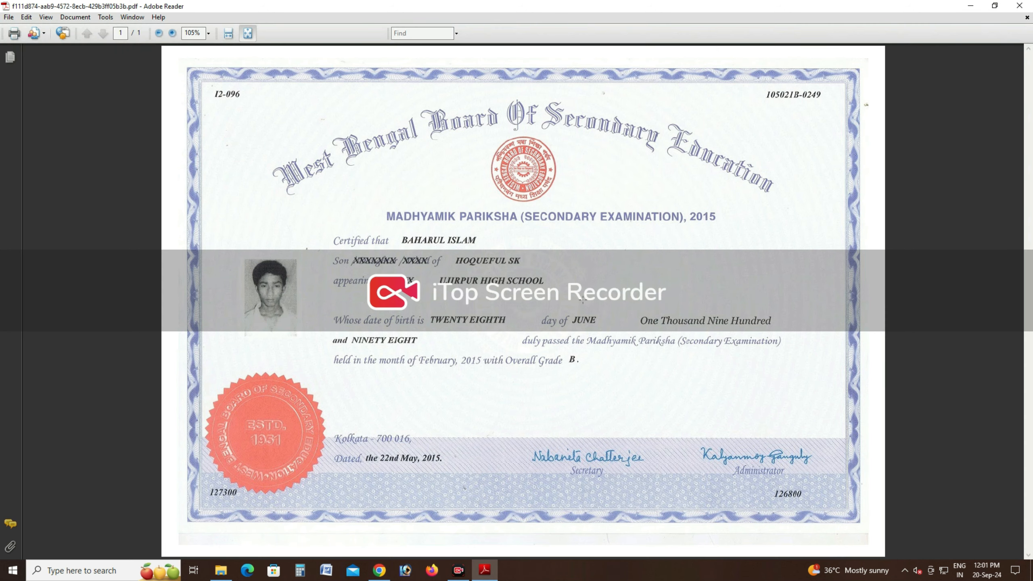
{"action": "left_click", "coordinate": [1020, 5]}
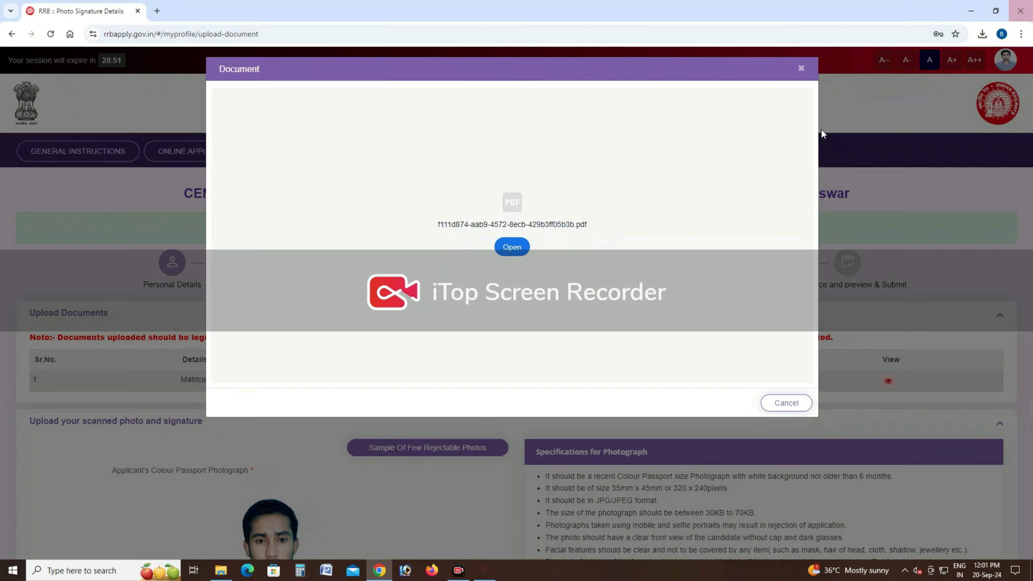
{"action": "left_click", "coordinate": [799, 70]}
Step: Outline the passport photograph section, its height and width marks and its file-size note in red
{"action": "scroll", "coordinate": [600, 429], "scroll_direction": "down", "scroll_amount": 1}
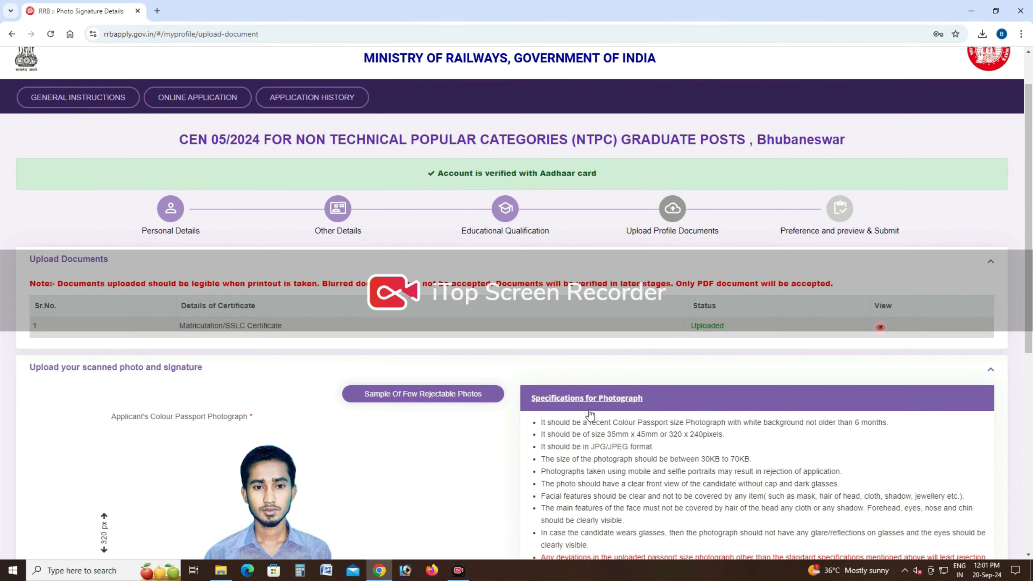
{"action": "left_click_drag", "start_coordinate": [1032, 277], "coordinate": [1032, 438]}
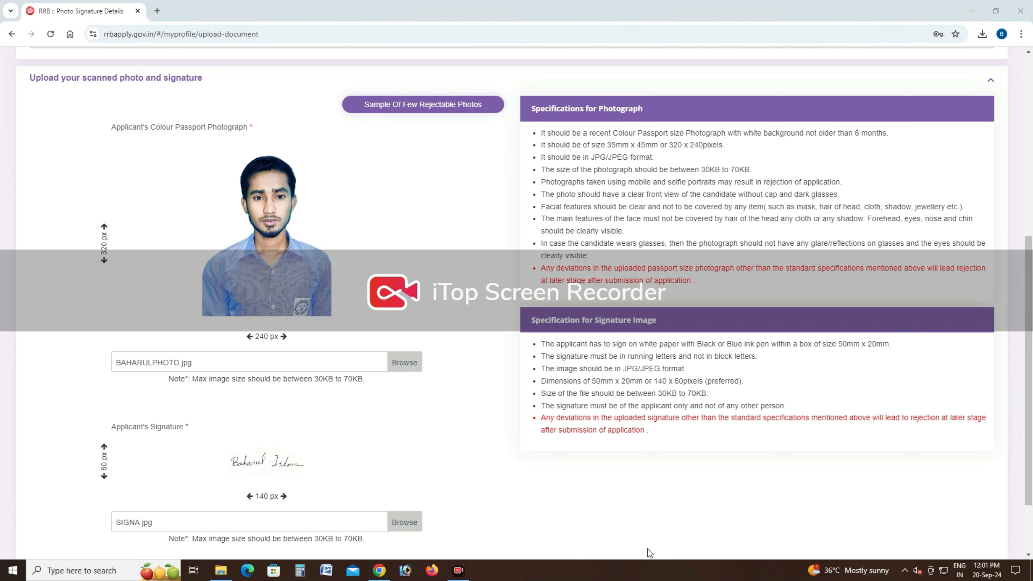
{"action": "mouse_move", "coordinate": [88, 114]}
{"action": "left_mouse_down"}
{"action": "mouse_move", "coordinate": [230, 199]}
{"action": "mouse_move", "coordinate": [452, 358]}
{"action": "mouse_move", "coordinate": [467, 396]}
{"action": "left_mouse_up"}
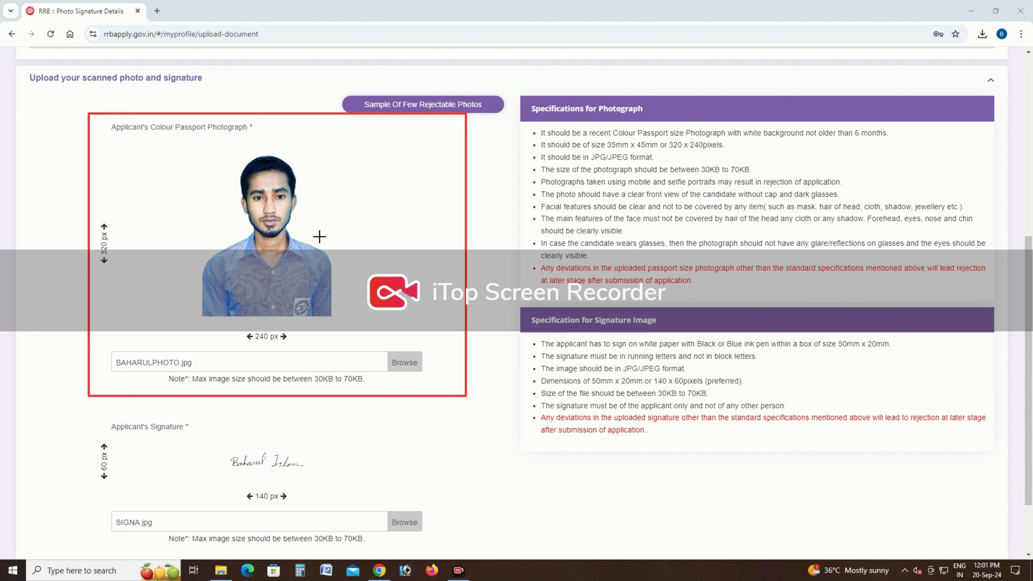
{"action": "left_click_drag", "start_coordinate": [90, 208], "coordinate": [121, 291]}
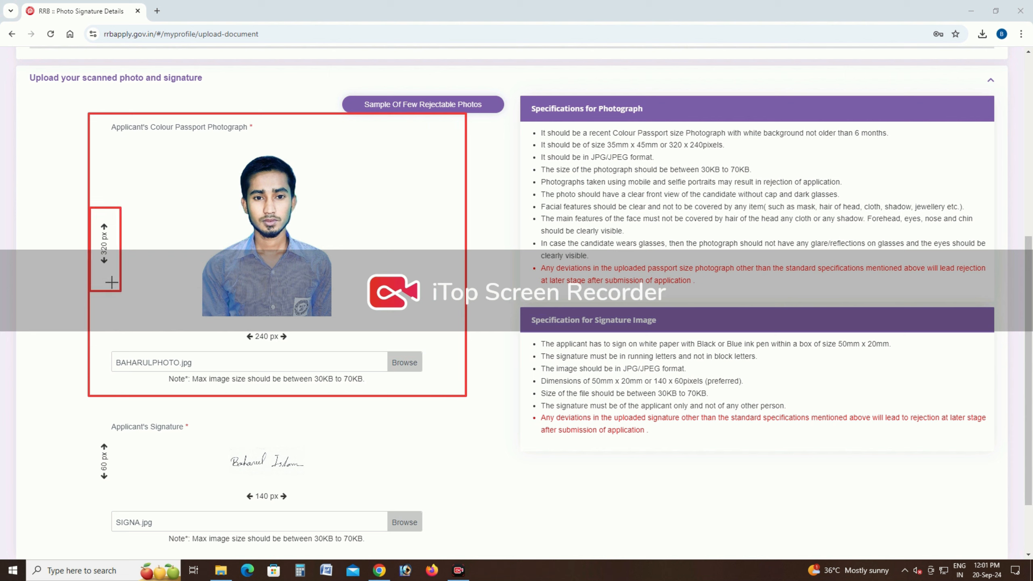
{"action": "left_click_drag", "start_coordinate": [235, 321], "coordinate": [304, 342]}
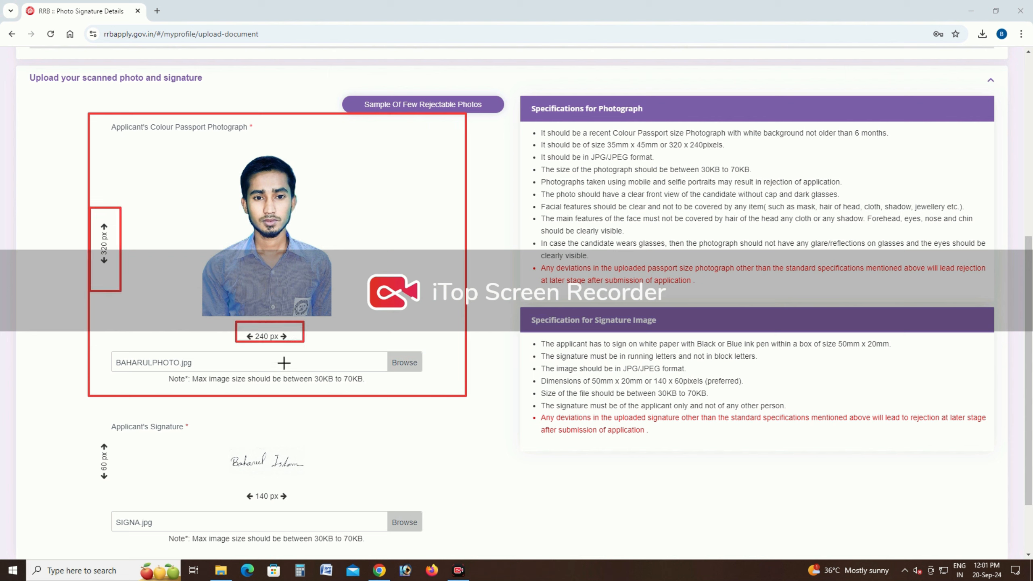
{"action": "left_click_drag", "start_coordinate": [166, 371], "coordinate": [371, 393]}
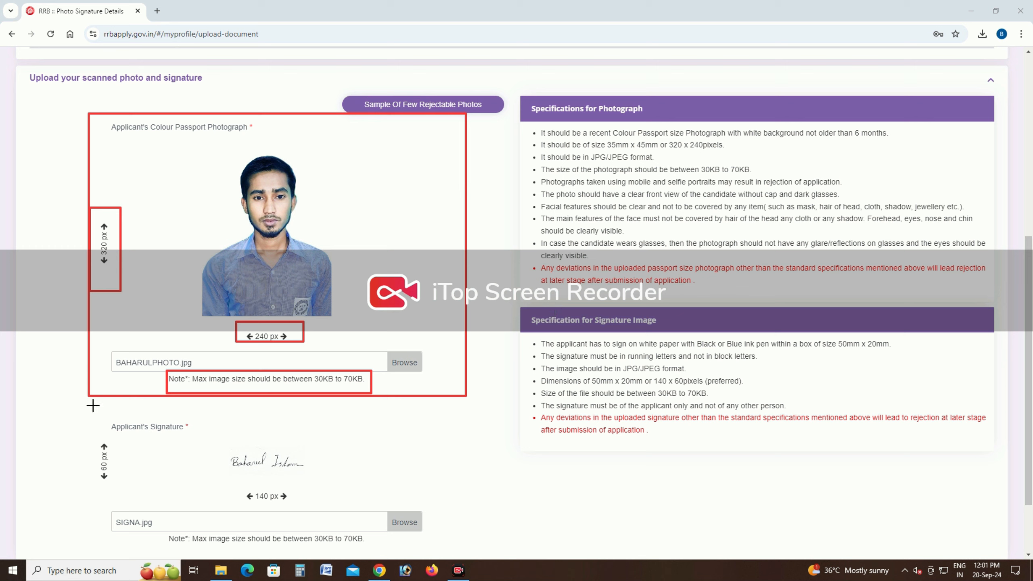
Step: Outline the applicant's signature heading, its height and width marks and its file-size note in red, and clear all outlines
{"action": "mouse_move", "coordinate": [98, 413]}
{"action": "left_mouse_down"}
{"action": "mouse_move", "coordinate": [202, 419]}
{"action": "mouse_move", "coordinate": [223, 431]}
{"action": "left_mouse_up"}
{"action": "left_click_drag", "start_coordinate": [81, 436], "coordinate": [136, 484]}
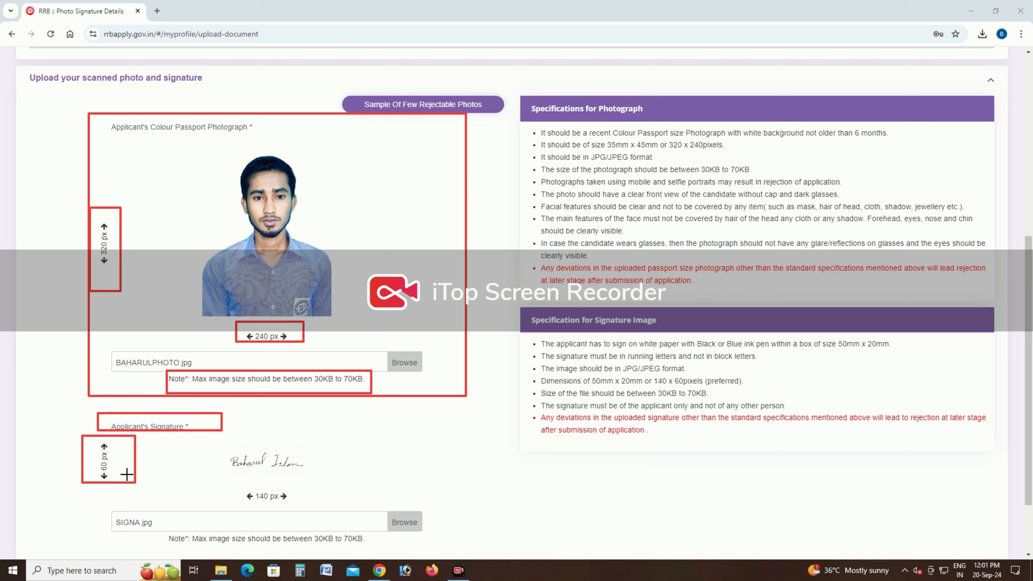
{"action": "mouse_move", "coordinate": [209, 484]}
{"action": "left_mouse_down"}
{"action": "mouse_move", "coordinate": [309, 493]}
{"action": "mouse_move", "coordinate": [318, 503]}
{"action": "left_mouse_up"}
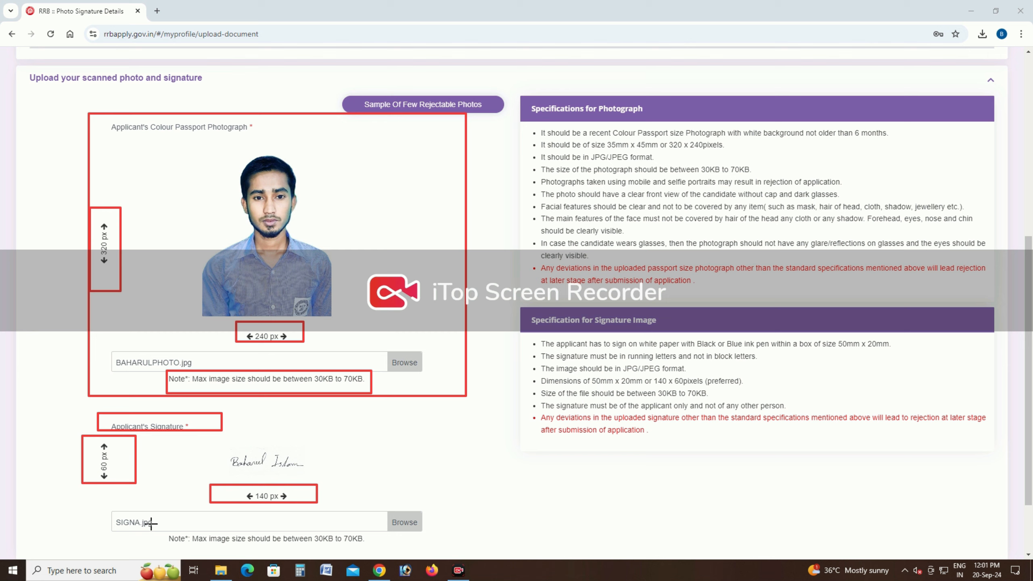
{"action": "left_click_drag", "start_coordinate": [159, 533], "coordinate": [372, 546]}
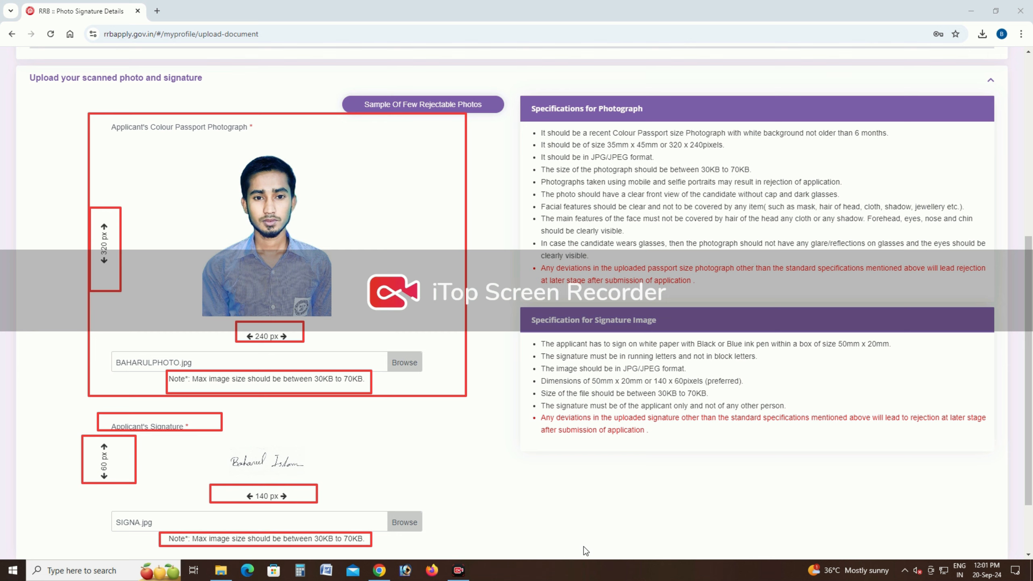
{"action": "key", "text": "Escape"}
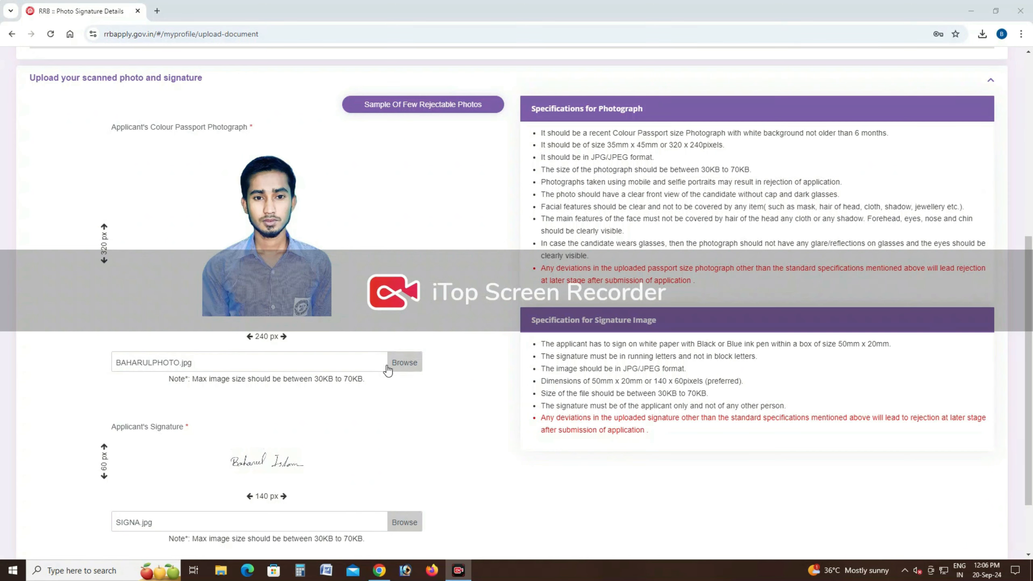
Step: Replace the applicant's passport photograph with PTOHOO.jpg from the Desktop and confirm the crop
{"action": "left_click", "coordinate": [389, 366]}
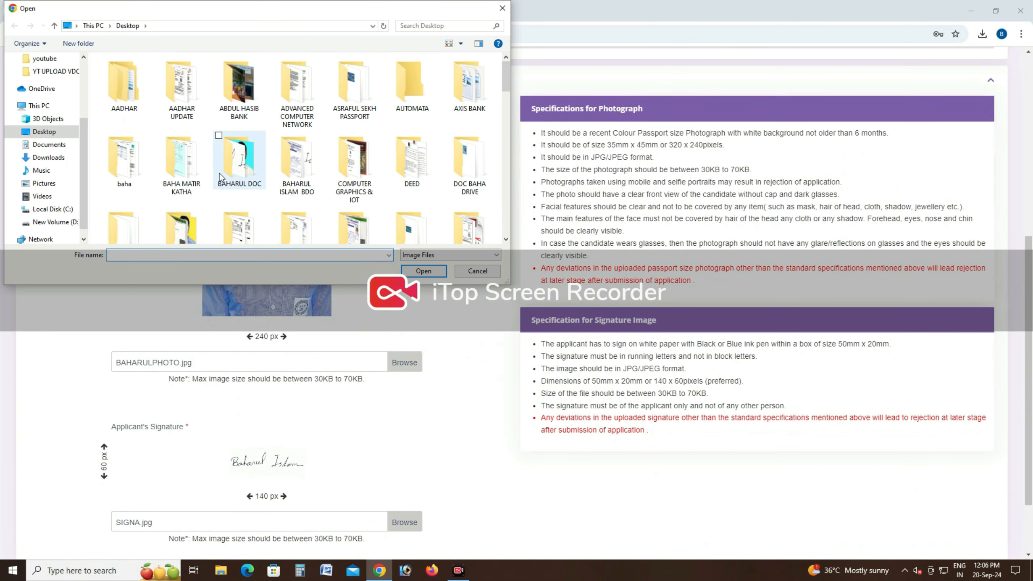
{"action": "type", "text": "pa"}
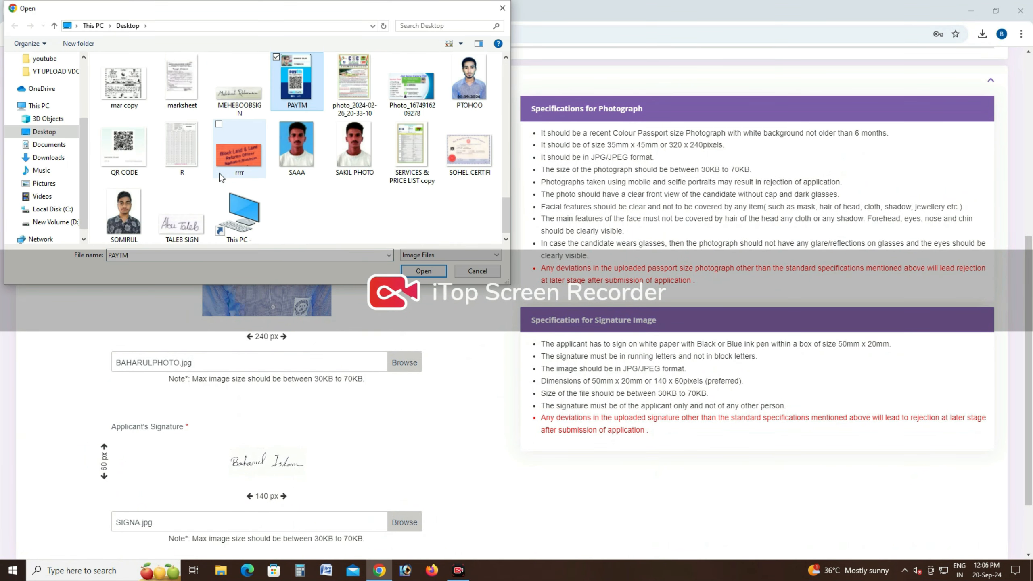
{"action": "double_click", "coordinate": [469, 78]}
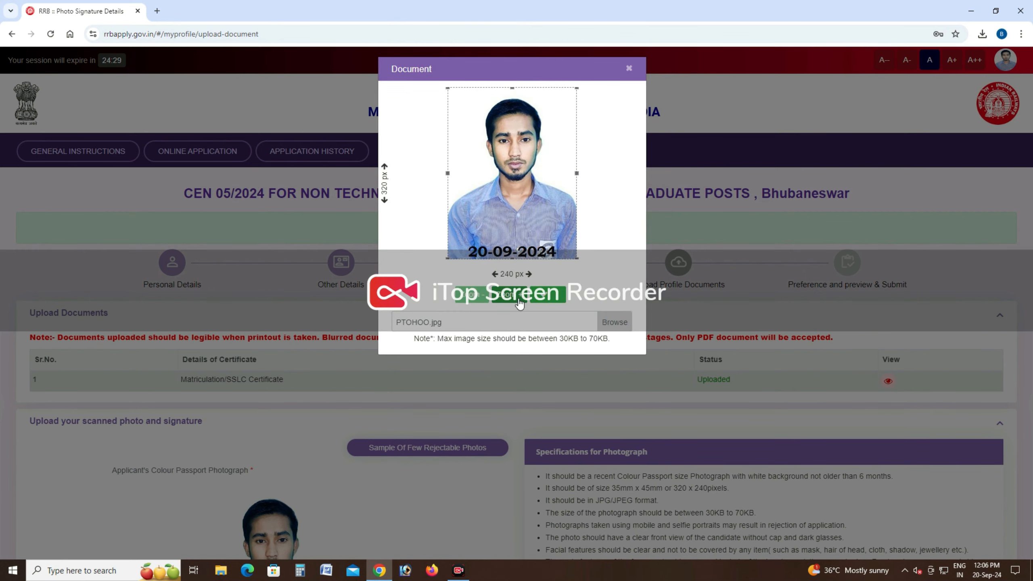
{"action": "left_click", "coordinate": [553, 296]}
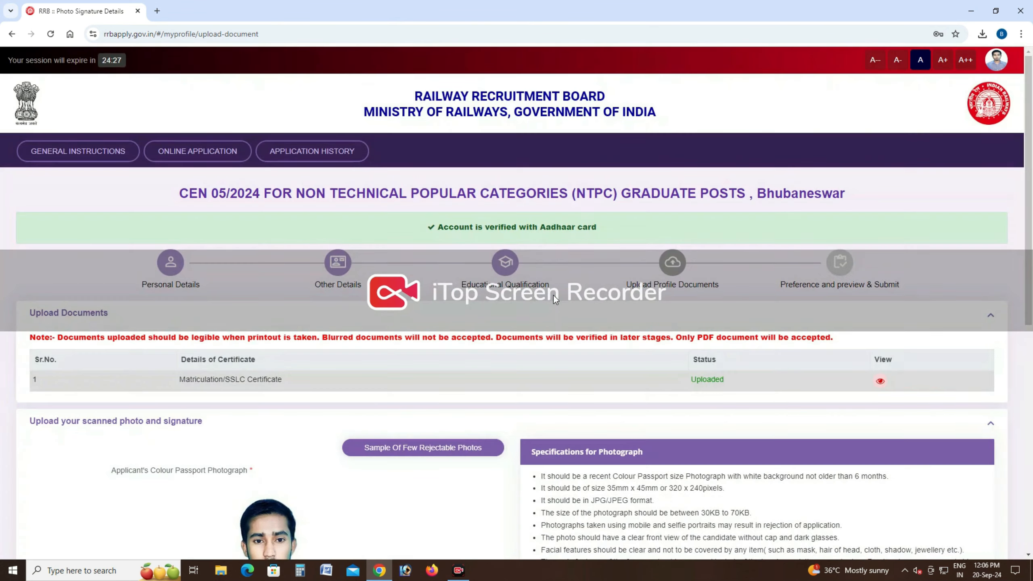
Step: Replace the applicant's signature with the applicant's signature JPG from the Desktop and confirm the crop
{"action": "scroll", "coordinate": [444, 362], "scroll_direction": "down", "scroll_amount": 8}
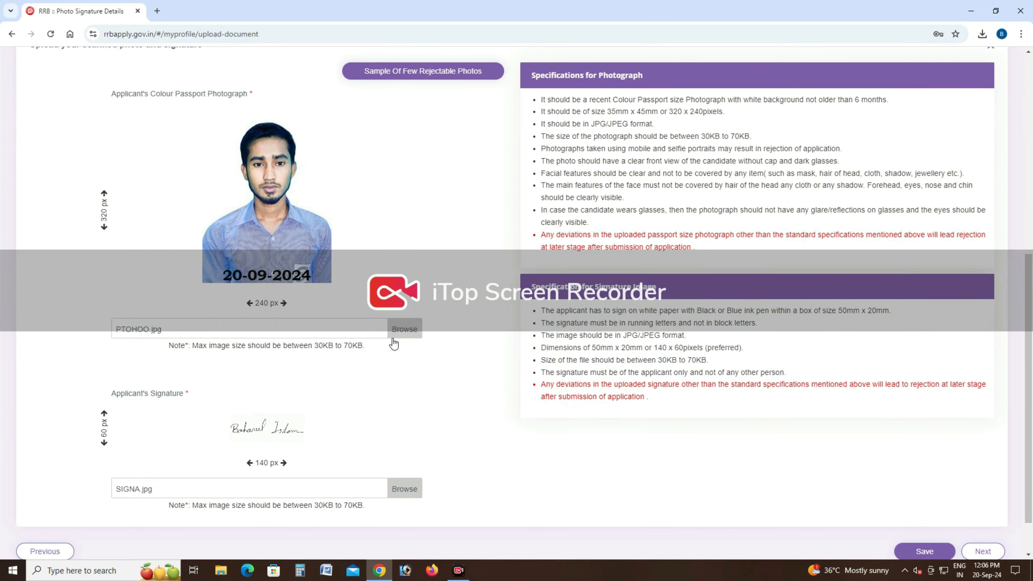
{"action": "scroll", "coordinate": [404, 330], "scroll_direction": "down", "scroll_amount": 1}
{"action": "left_click", "coordinate": [374, 438]}
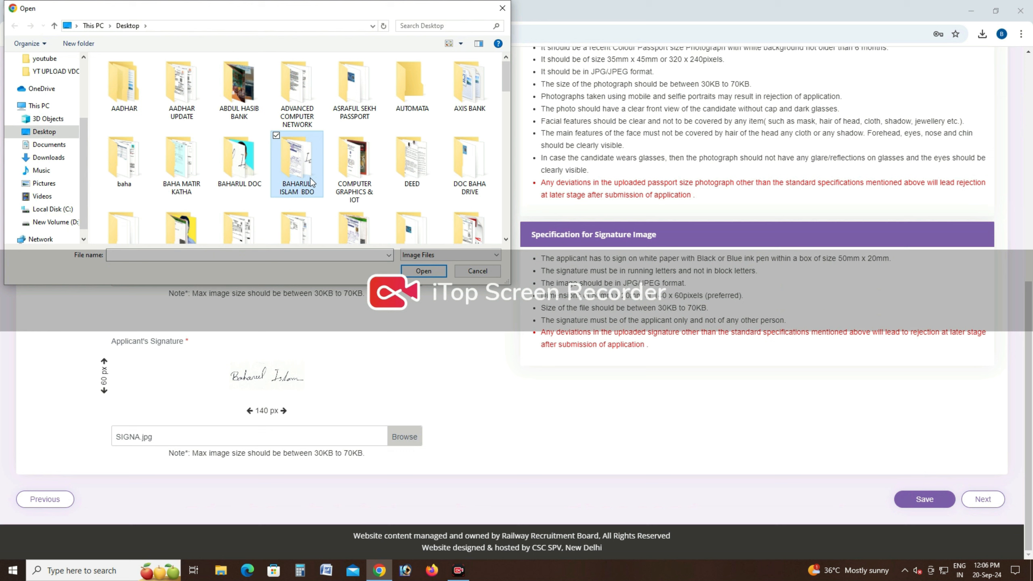
{"action": "key", "text": "s"}
{"action": "key", "text": "s"}
{"action": "key", "text": "s"}
{"action": "key", "text": "s"}
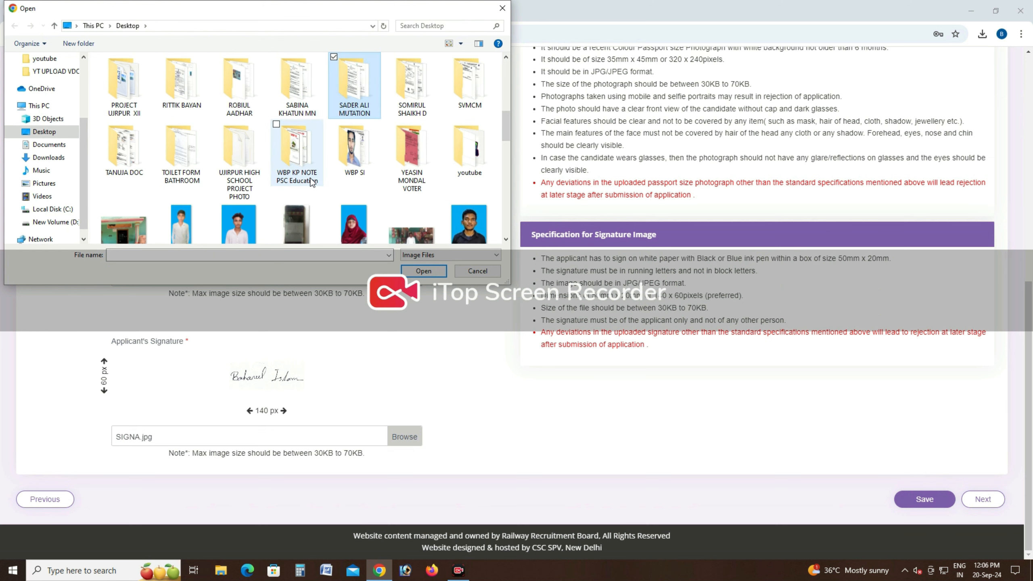
{"action": "key", "text": "s"}
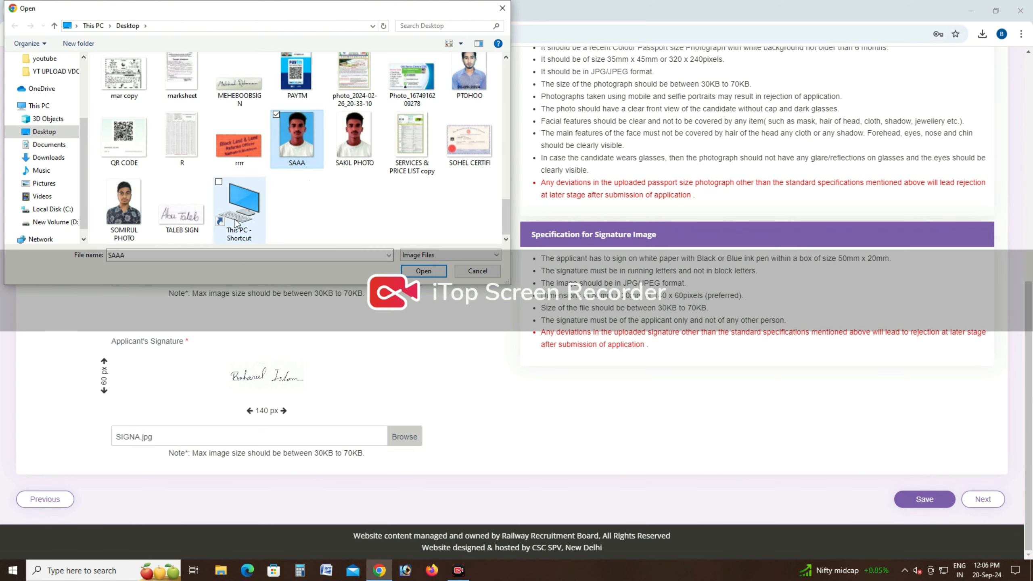
{"action": "key", "text": "s"}
{"action": "key", "text": "s"}
{"action": "key", "text": "s"}
{"action": "key", "text": "s"}
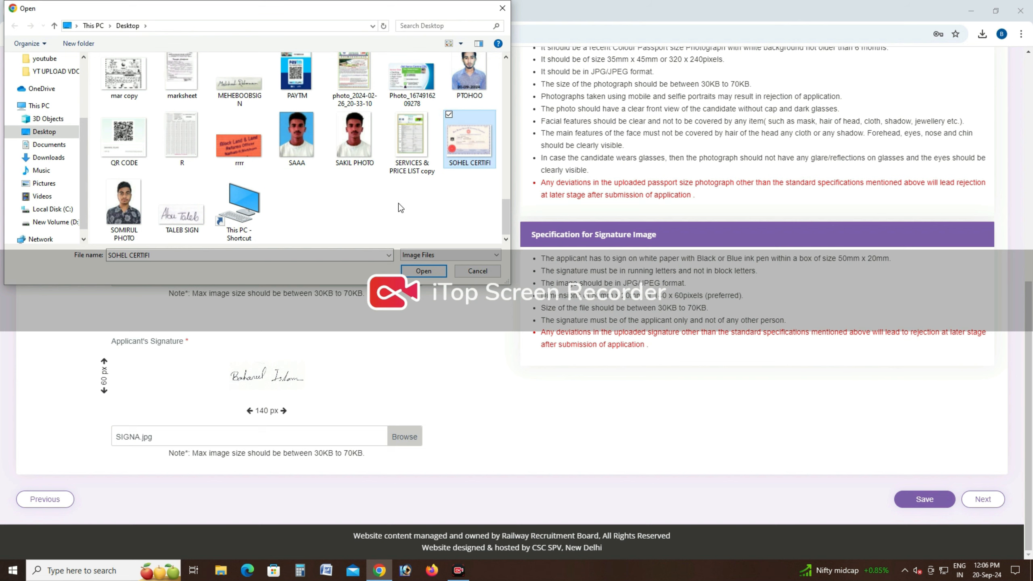
{"action": "key", "text": "s"}
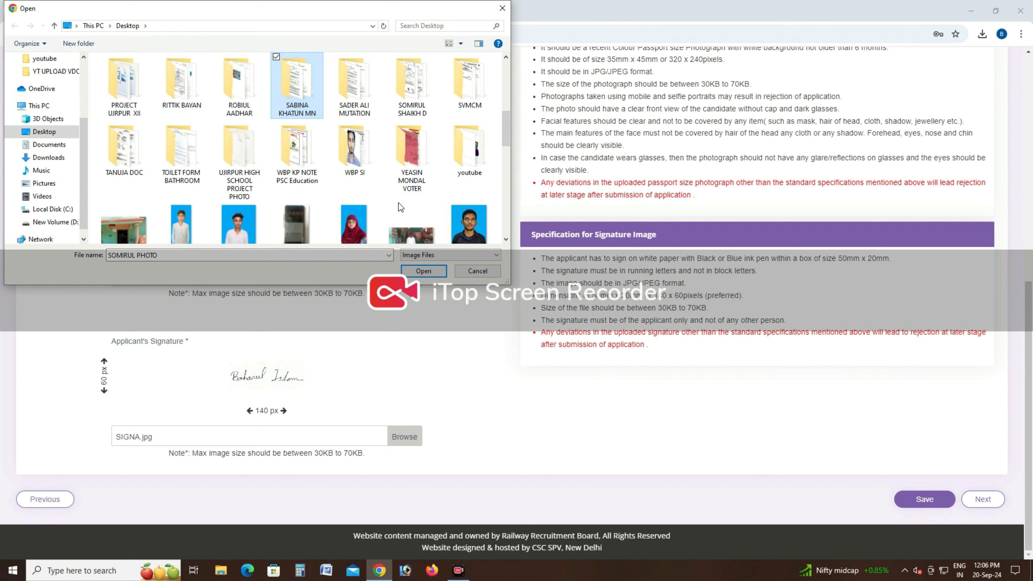
{"action": "key", "text": "b"}
{"action": "double_click", "coordinate": [359, 102]}
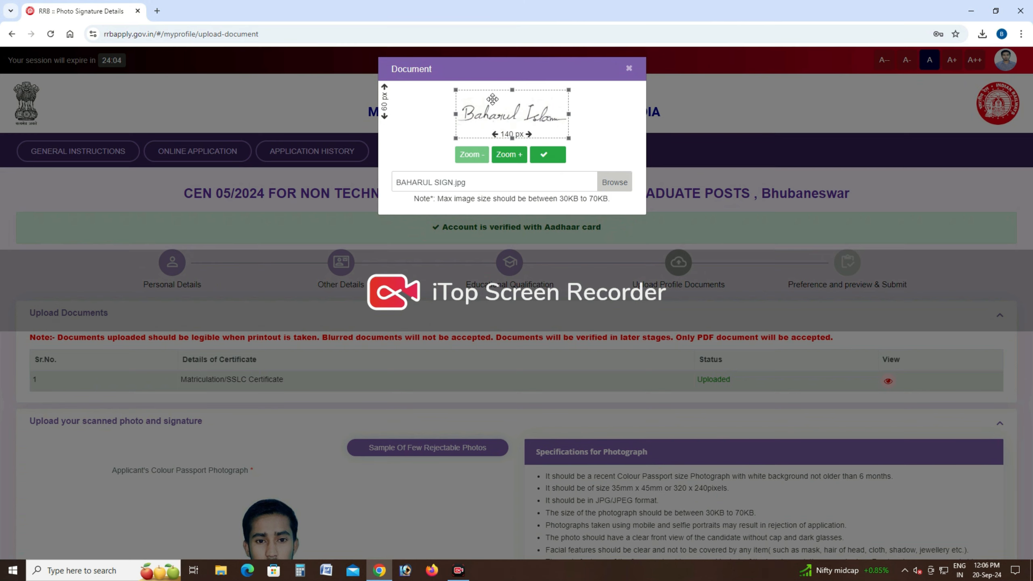
{"action": "left_click", "coordinate": [550, 155]}
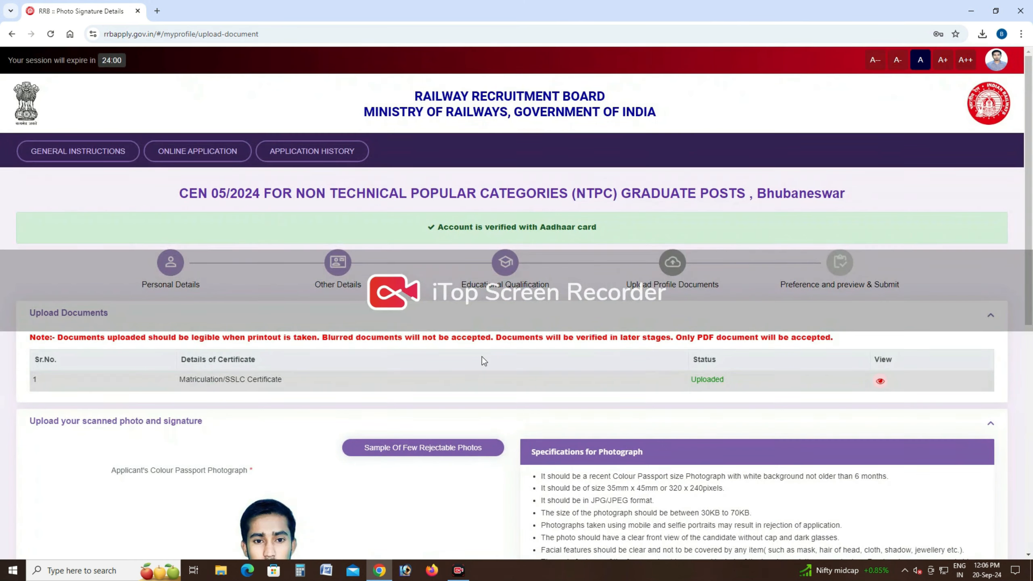
Step: Outline the Save and Next options in red, save the photo and signature, and continue to the post preference and preview stage
{"action": "scroll", "coordinate": [482, 357], "scroll_direction": "down", "scroll_amount": 8}
{"action": "scroll", "coordinate": [290, 442], "scroll_direction": "down", "scroll_amount": 3}
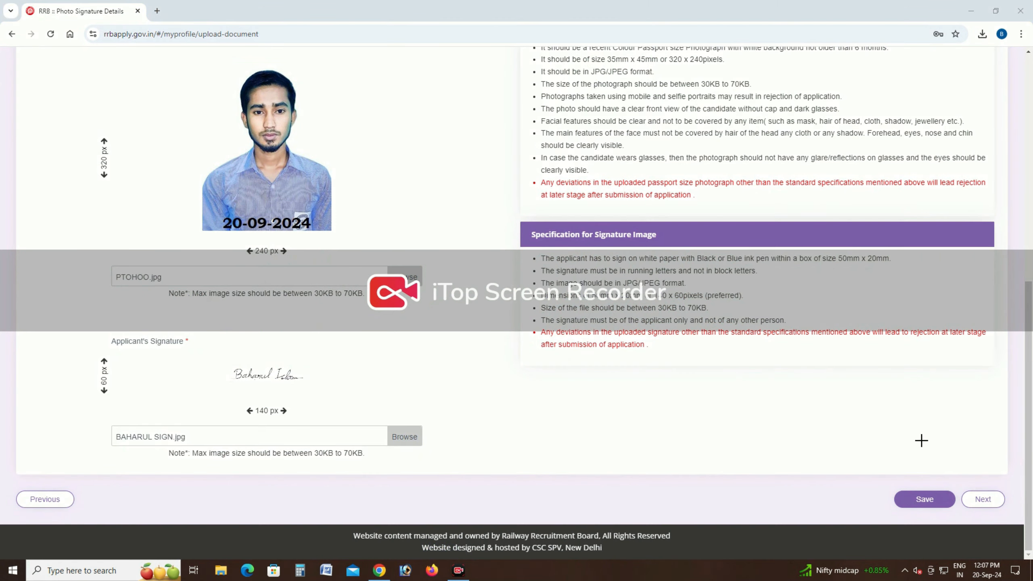
{"action": "mouse_move", "coordinate": [883, 483]}
{"action": "left_mouse_down"}
{"action": "mouse_move", "coordinate": [944, 504]}
{"action": "mouse_move", "coordinate": [1004, 509]}
{"action": "left_mouse_up"}
{"action": "left_click", "coordinate": [915, 498]}
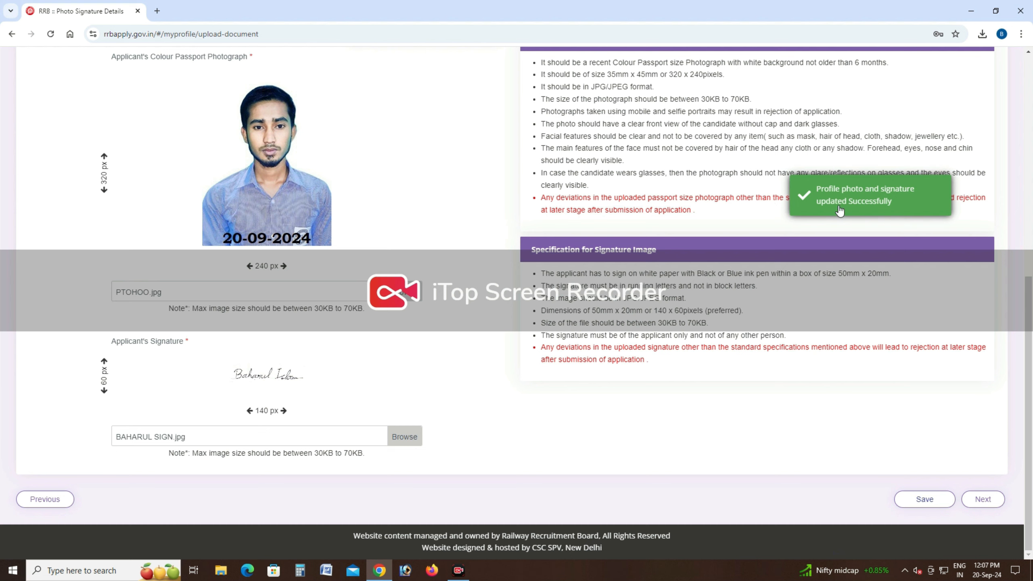
{"action": "left_click", "coordinate": [981, 503]}
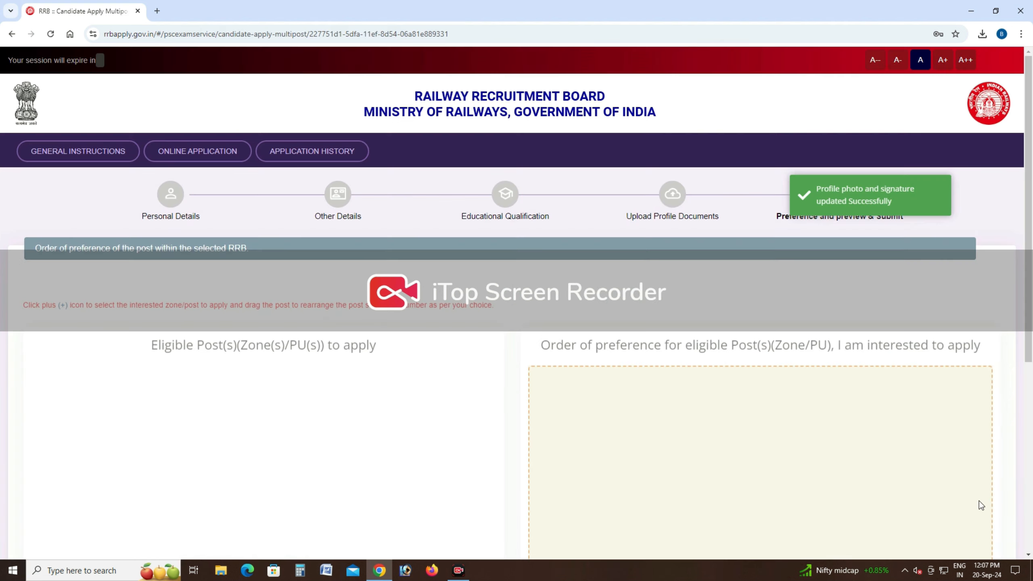
Step: Look over the eligible posts, preference list and declaration for RRB Bhubaneswar with the page zoom reduced
{"action": "scroll", "coordinate": [1032, 242], "scroll_direction": "down", "scroll_amount": 3}
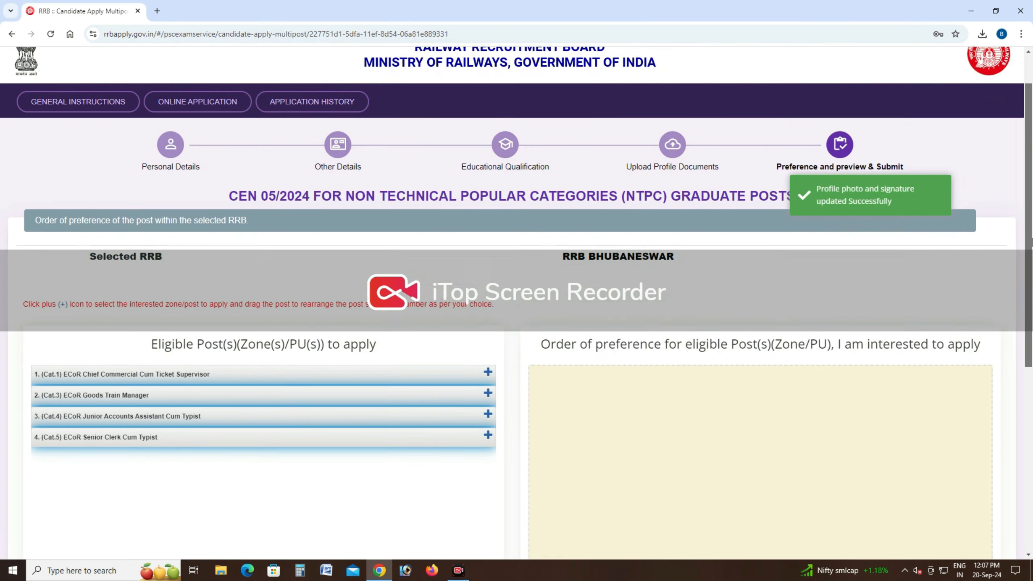
{"action": "left_click_drag", "start_coordinate": [1032, 242], "coordinate": [1031, 291]}
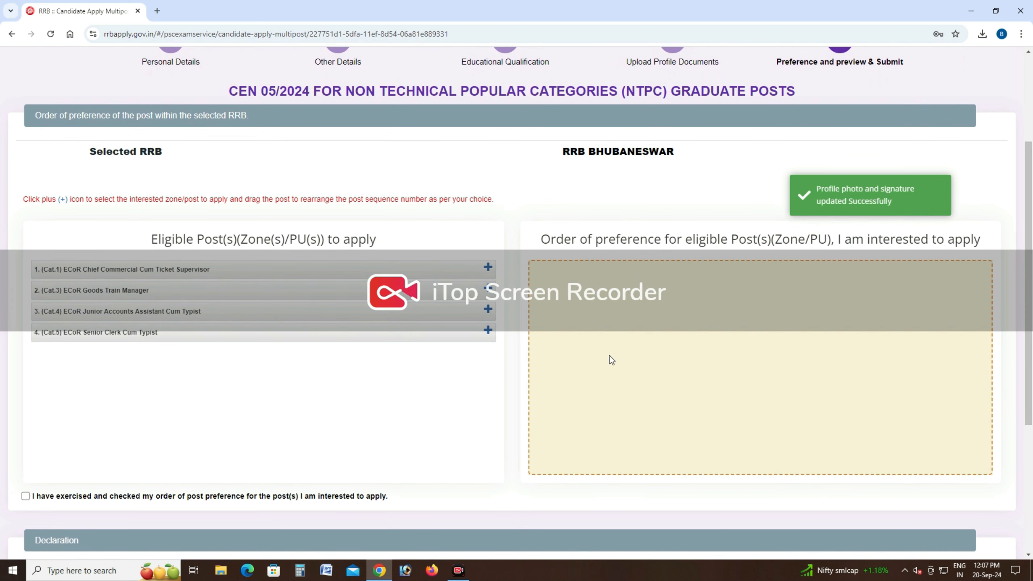
{"action": "scroll", "coordinate": [1032, 277], "scroll_direction": "down", "scroll_amount": 1}
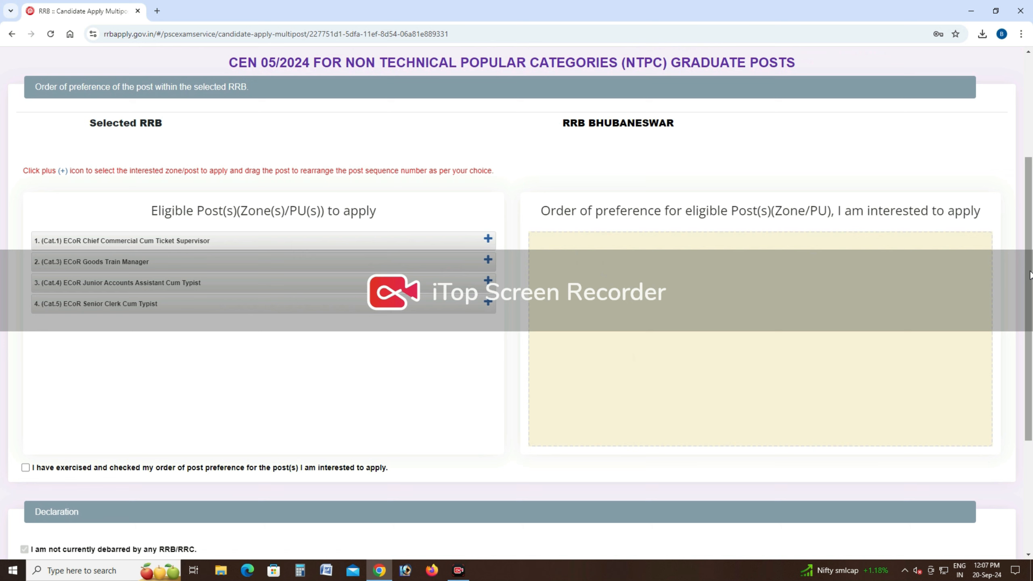
{"action": "scroll", "coordinate": [814, 264], "scroll_direction": "up", "scroll_amount": 2}
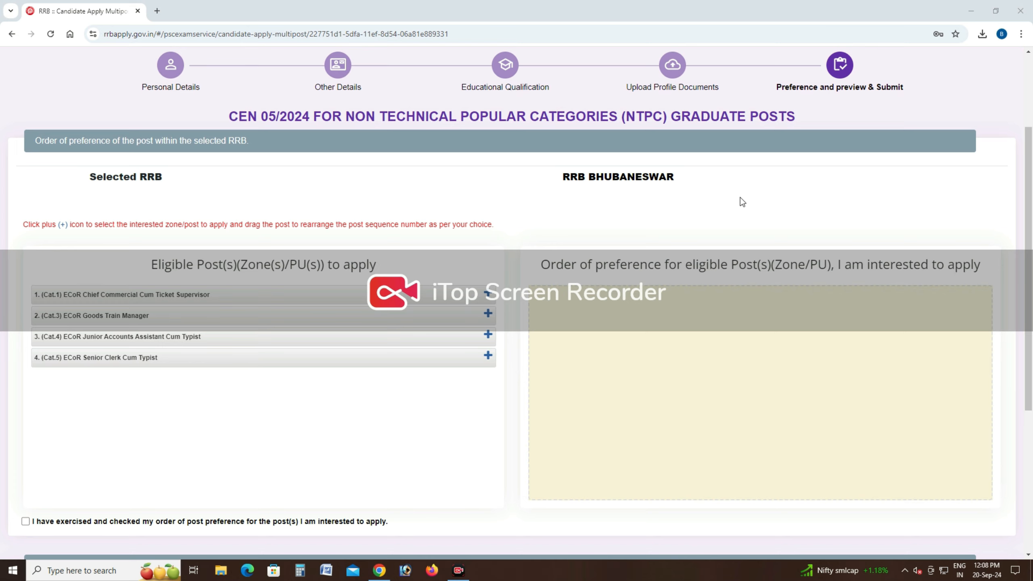
{"action": "key", "text": "ctrl+plus"}
{"action": "key", "text": "ctrl+minus"}
{"action": "key", "text": "ctrl+minus"}
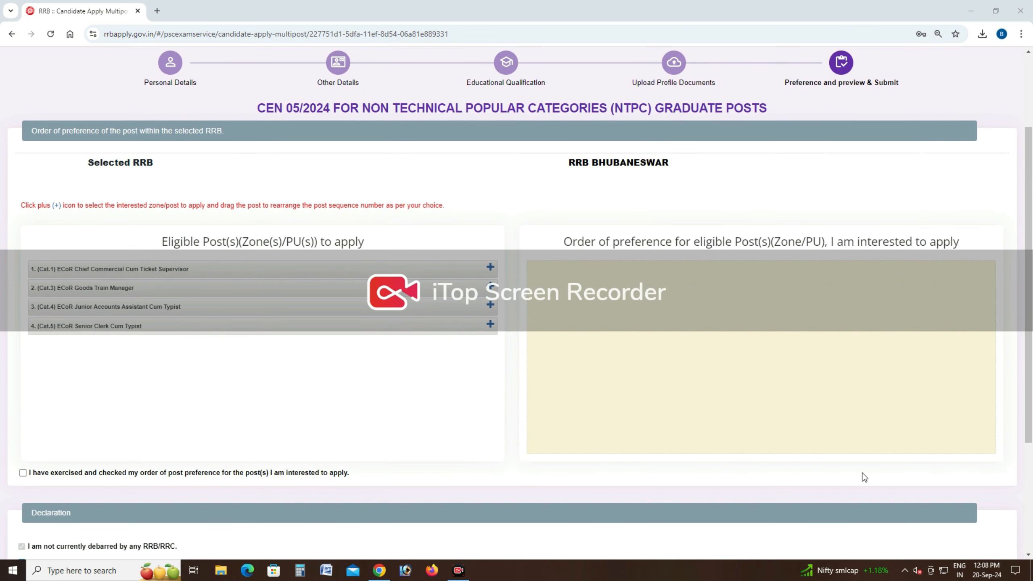
{"action": "scroll", "coordinate": [864, 477], "scroll_direction": "down", "scroll_amount": 5}
{"action": "scroll", "coordinate": [864, 476], "scroll_direction": "up", "scroll_amount": 5}
Step: Outline the Selected RRB label, RRB BHUBANESWAR, the eligible posts heading and the posts' plus icons in red, and clear the outlines
{"action": "left_click_drag", "start_coordinate": [52, 145], "coordinate": [190, 176]}
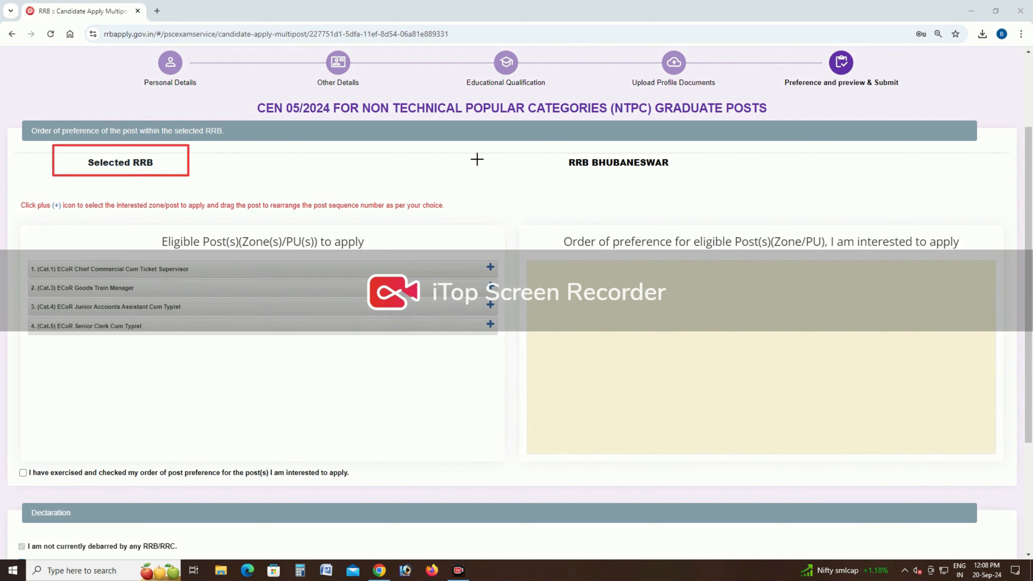
{"action": "mouse_move", "coordinate": [527, 150]}
{"action": "left_mouse_down"}
{"action": "mouse_move", "coordinate": [696, 160]}
{"action": "mouse_move", "coordinate": [706, 174]}
{"action": "left_mouse_up"}
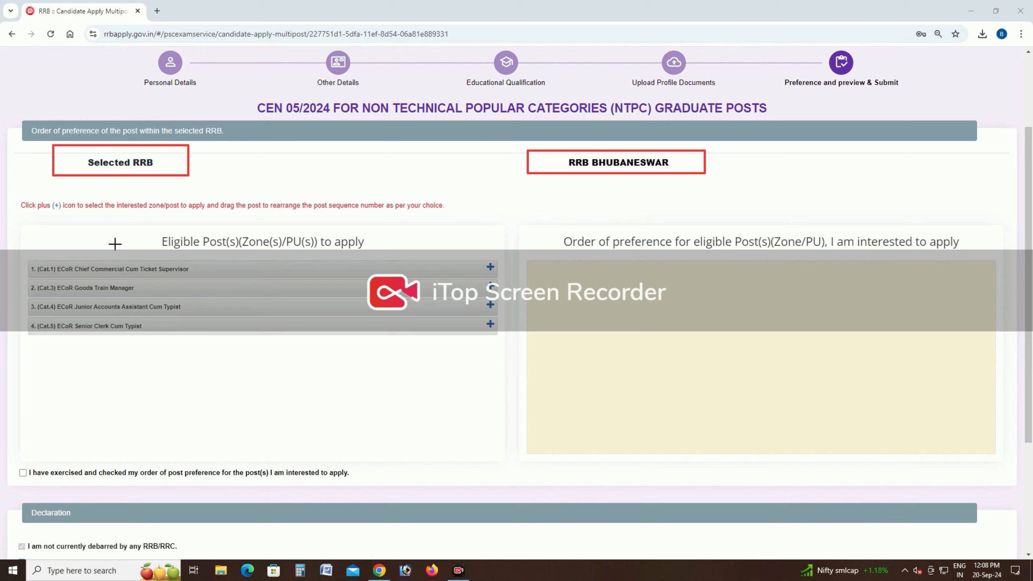
{"action": "mouse_move", "coordinate": [147, 225]}
{"action": "left_mouse_down"}
{"action": "mouse_move", "coordinate": [356, 260]}
{"action": "mouse_move", "coordinate": [385, 254]}
{"action": "left_mouse_up"}
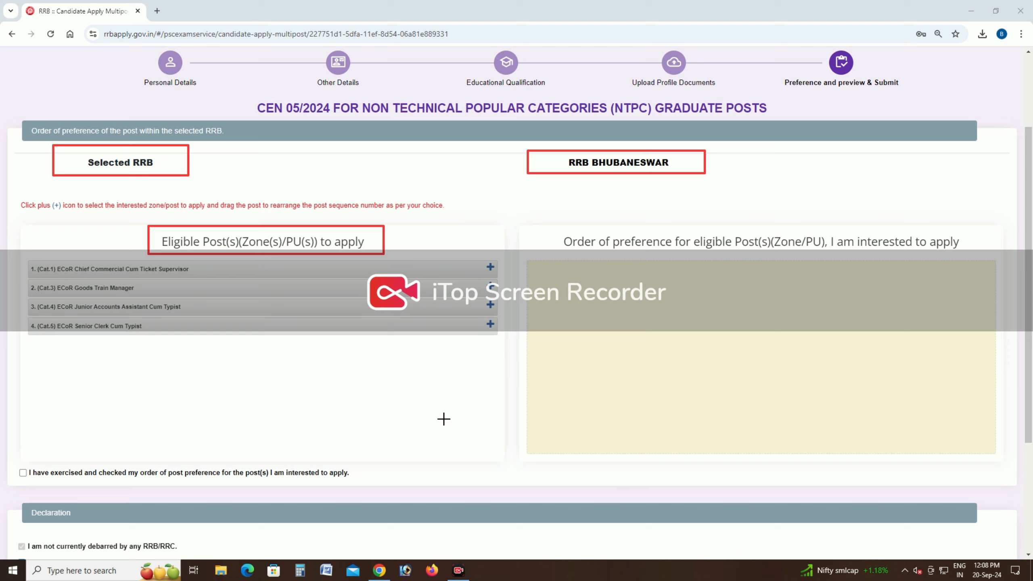
{"action": "mouse_move", "coordinate": [472, 254]}
{"action": "left_mouse_down"}
{"action": "mouse_move", "coordinate": [483, 263]}
{"action": "mouse_move", "coordinate": [496, 336]}
{"action": "left_mouse_up"}
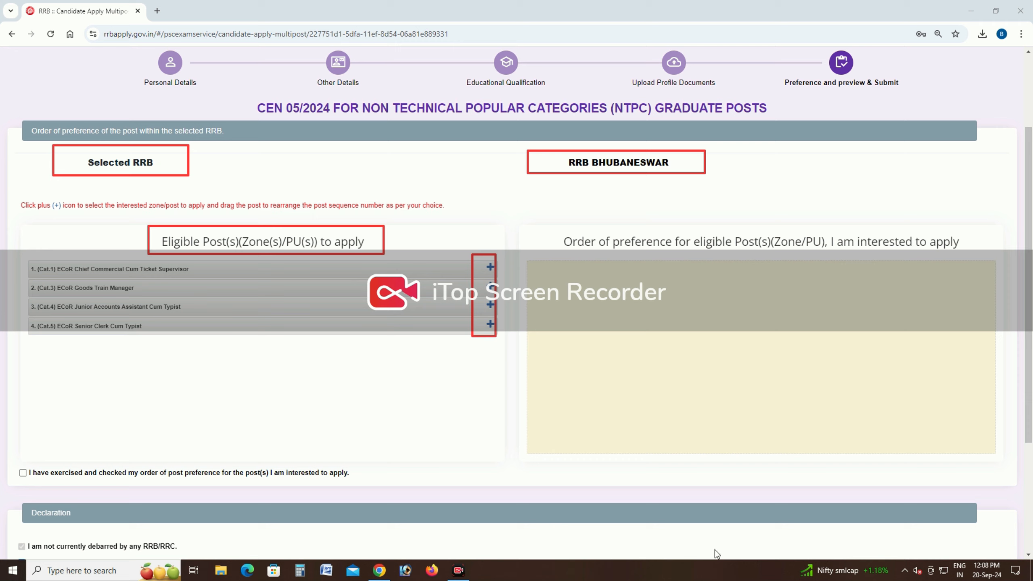
{"action": "key", "text": "Escape"}
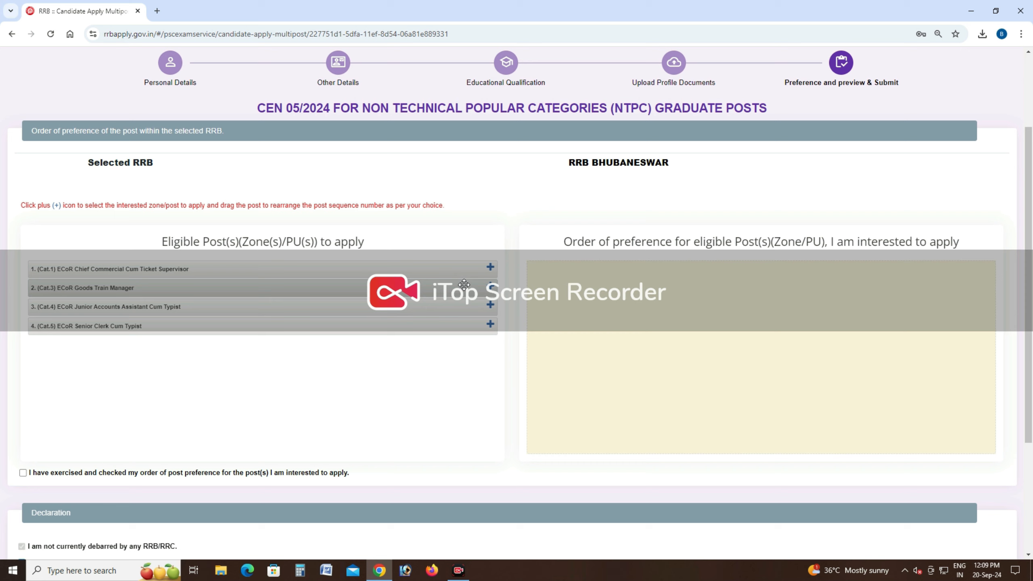
Step: Rank the posts as Goods Train Manager, Junior Accounts Assistant Cum Typist, Chief Commercial Cum Ticket Supervisor, Senior Clerk Cum Typist, and confirm the preference order
{"action": "left_click_drag", "start_coordinate": [131, 285], "coordinate": [641, 291]}
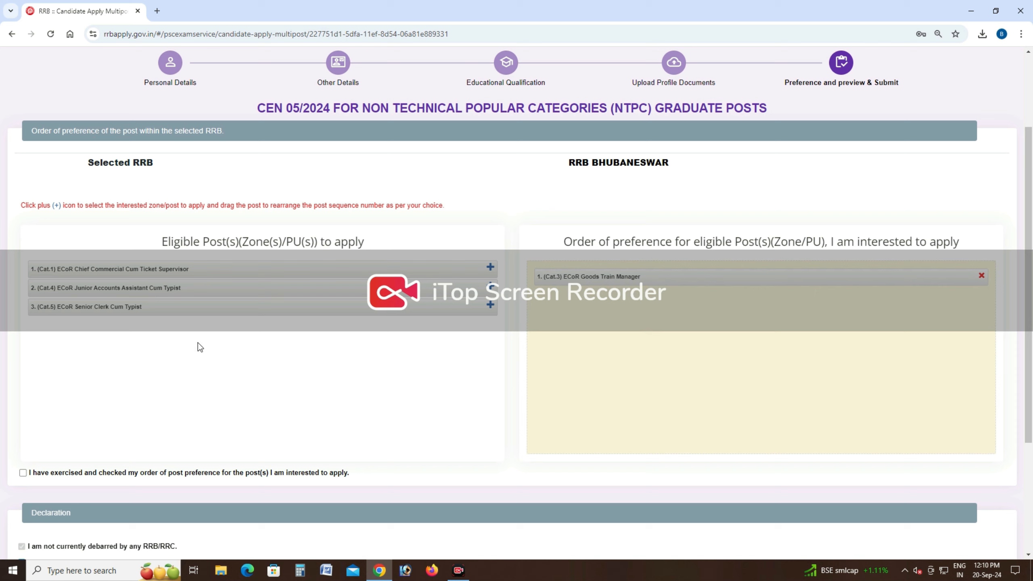
{"action": "left_click_drag", "start_coordinate": [145, 290], "coordinate": [658, 305]}
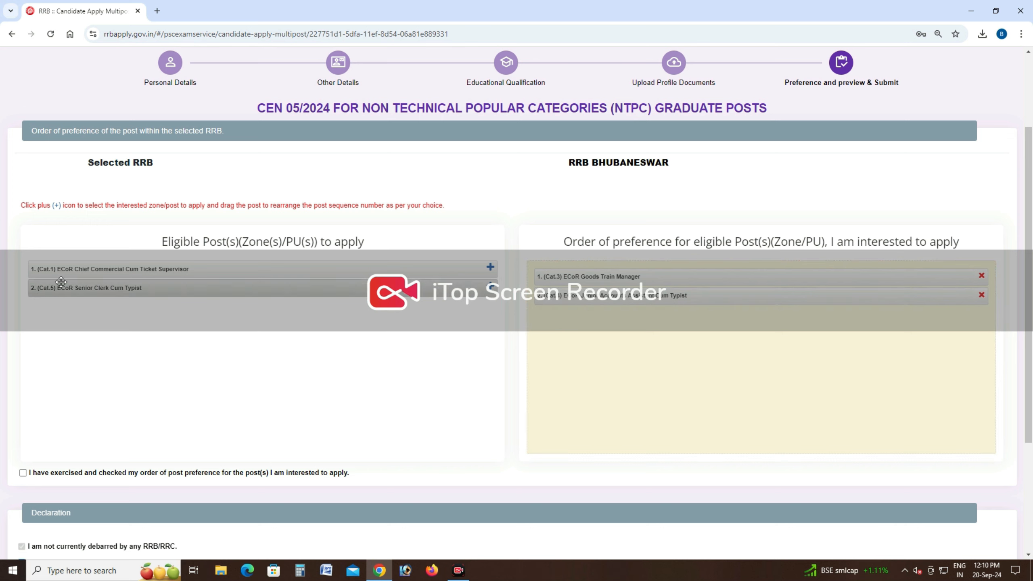
{"action": "left_click_drag", "start_coordinate": [72, 266], "coordinate": [597, 329]}
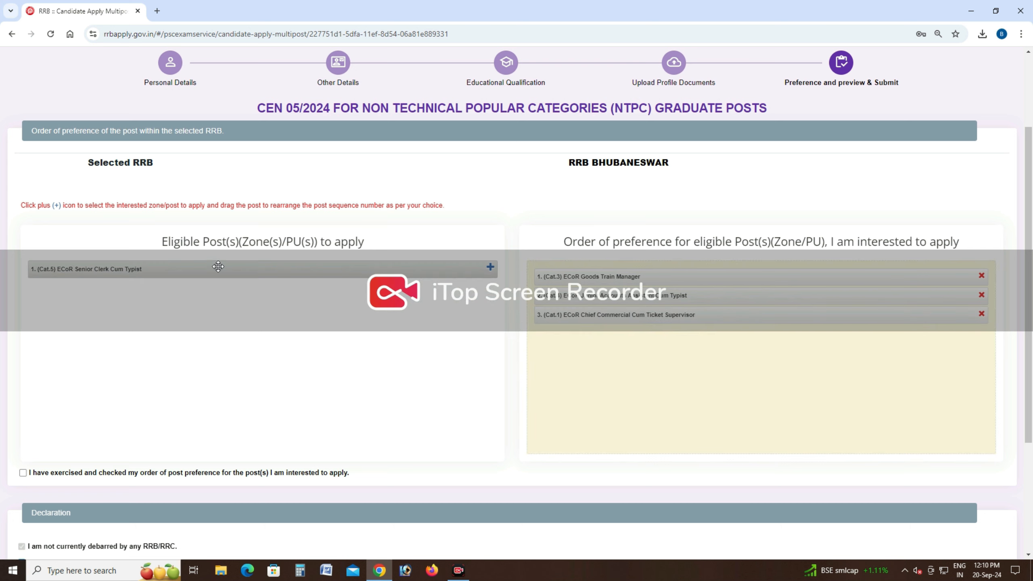
{"action": "left_click_drag", "start_coordinate": [198, 261], "coordinate": [706, 346]}
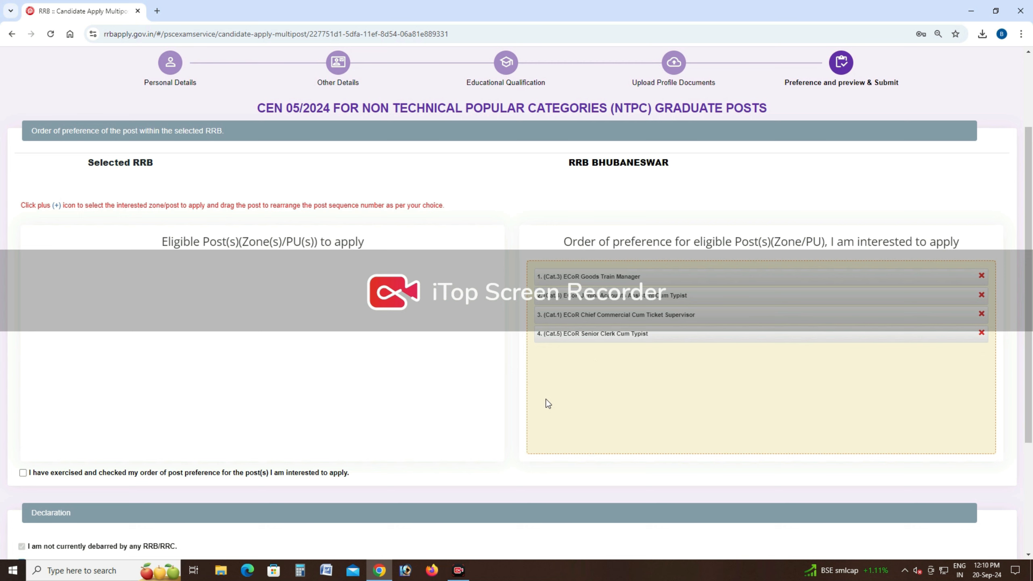
{"action": "scroll", "coordinate": [621, 407], "scroll_direction": "down", "scroll_amount": 1}
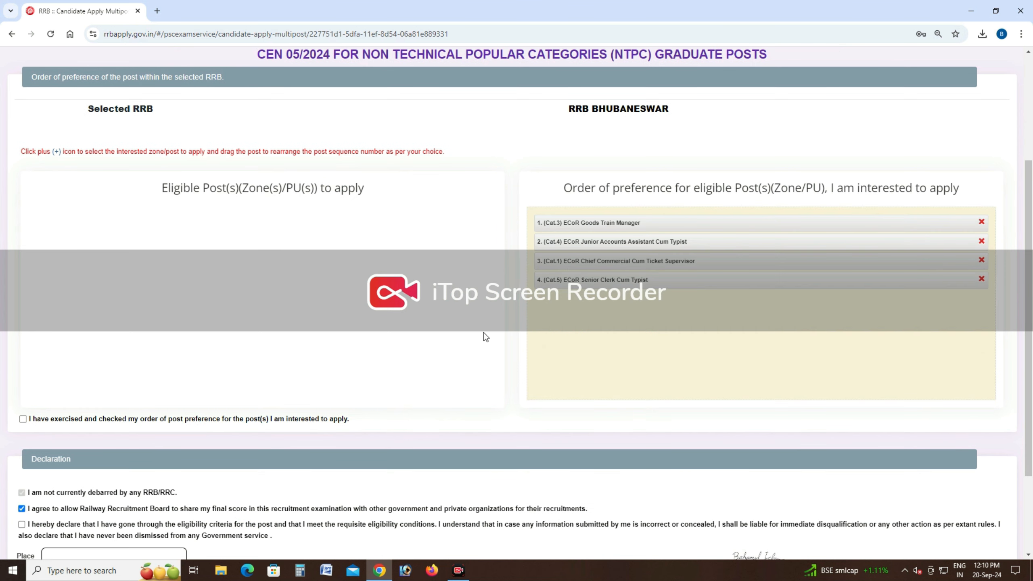
{"action": "scroll", "coordinate": [236, 273], "scroll_direction": "up", "scroll_amount": 1}
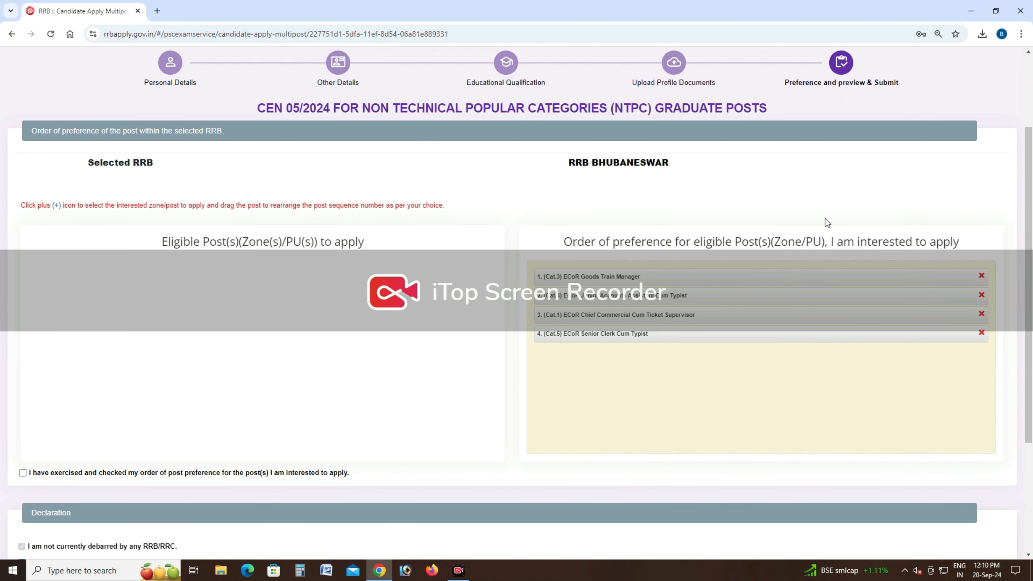
{"action": "scroll", "coordinate": [805, 229], "scroll_direction": "down", "scroll_amount": 1}
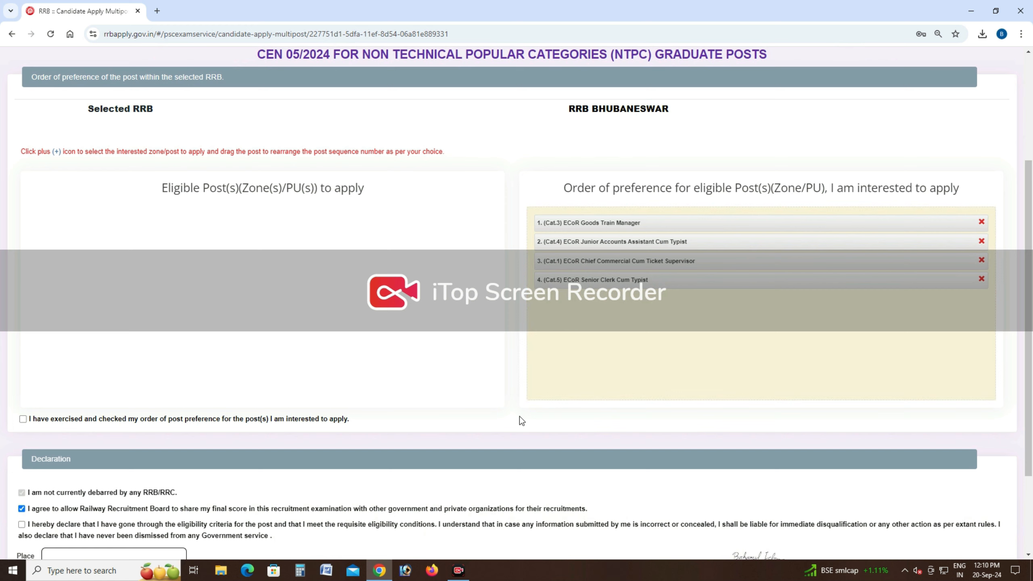
{"action": "left_click", "coordinate": [22, 419]}
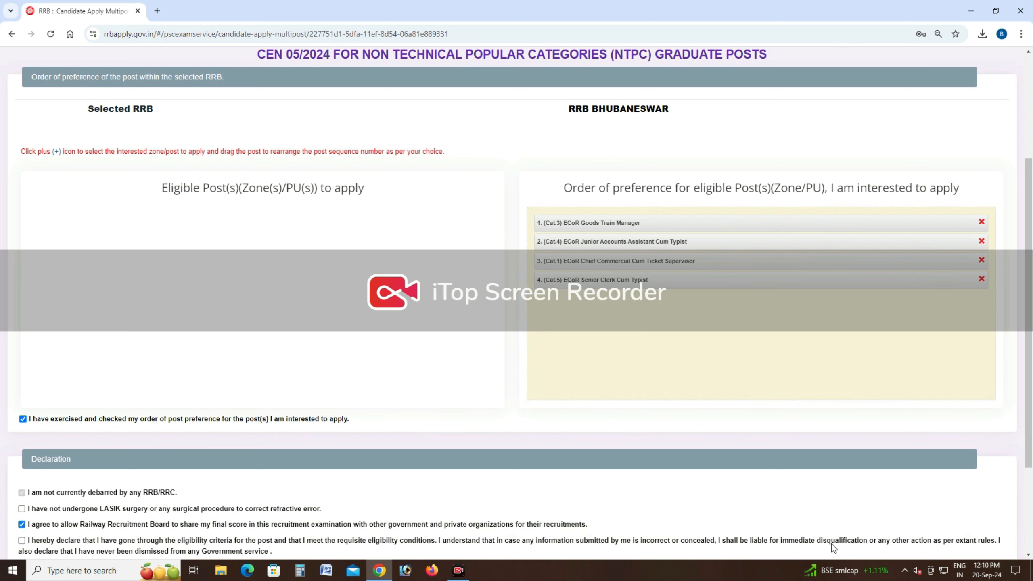
Step: Accept the no-LASIK-surgery and eligibility declarations, and fill in the applicant's place
{"action": "scroll", "coordinate": [832, 548], "scroll_direction": "down", "scroll_amount": 1}
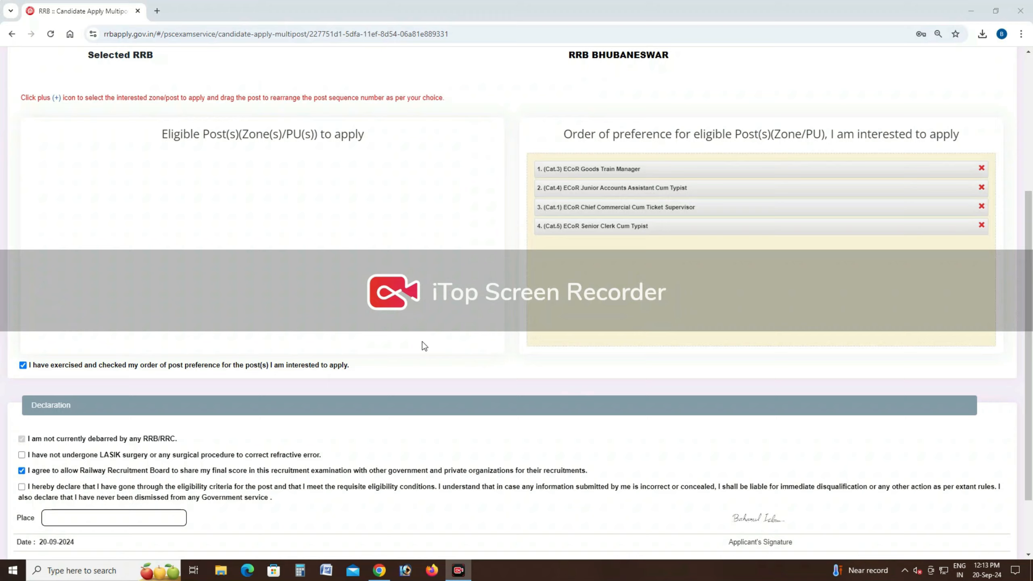
{"action": "scroll", "coordinate": [423, 346], "scroll_direction": "down", "scroll_amount": 2}
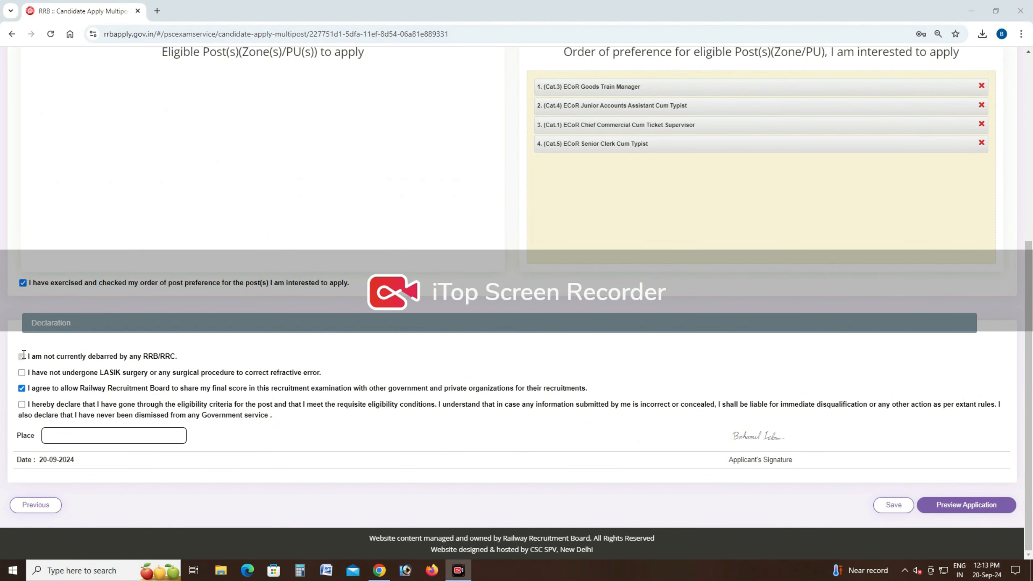
{"action": "left_click_drag", "start_coordinate": [23, 355], "coordinate": [205, 355]}
{"action": "left_click", "coordinate": [205, 356]}
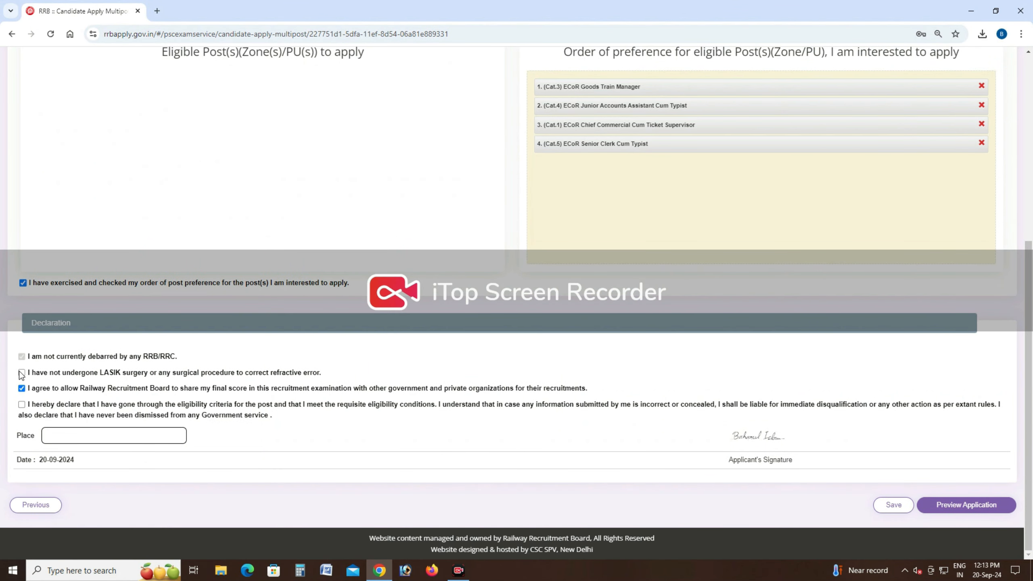
{"action": "left_click_drag", "start_coordinate": [25, 370], "coordinate": [333, 375]}
{"action": "left_click", "coordinate": [299, 368]}
{"action": "left_click", "coordinate": [21, 406]}
{"action": "left_click", "coordinate": [130, 434]}
{"action": "type", "text": "ANANTANAGAR"}
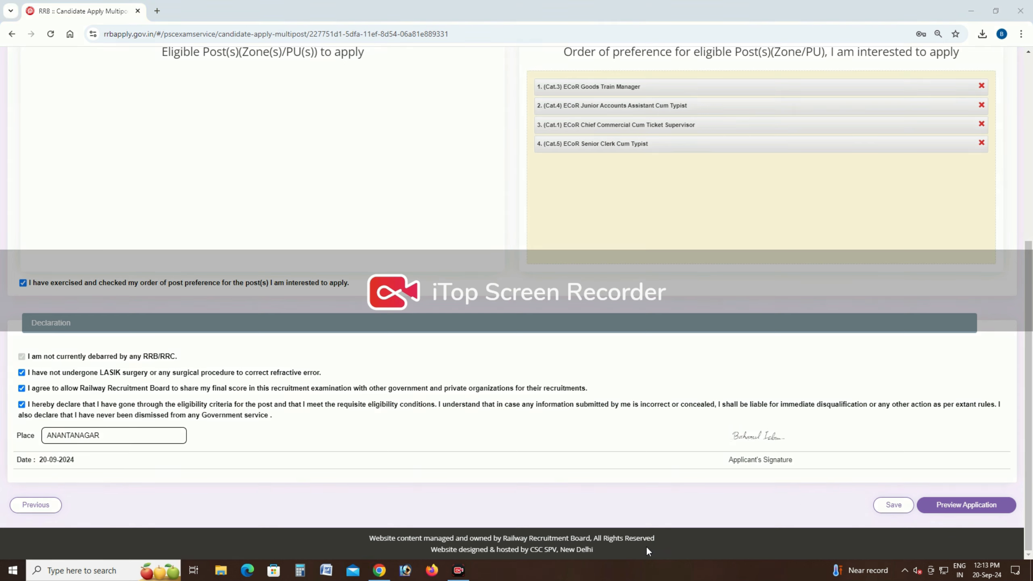
Step: Outline the Save and Preview Application options below the declaration in red
{"action": "left_click_drag", "start_coordinate": [872, 490], "coordinate": [914, 519]}
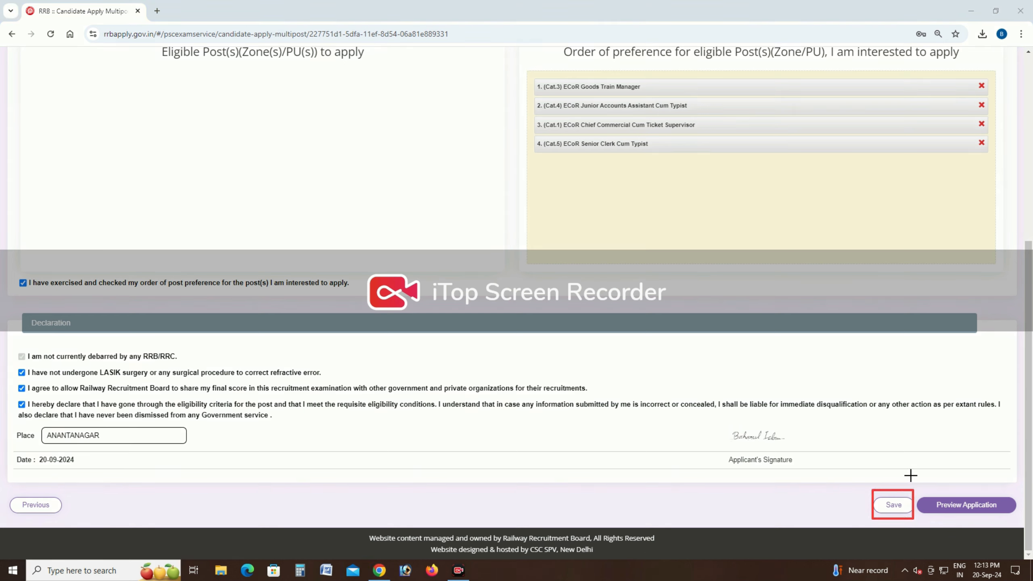
{"action": "left_click_drag", "start_coordinate": [919, 484], "coordinate": [1015, 515]}
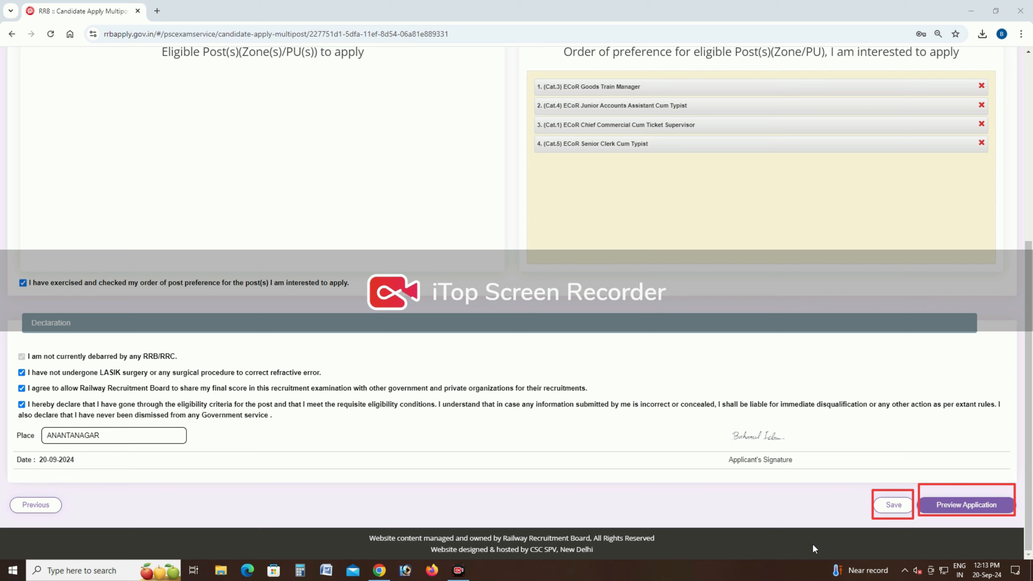
Step: Clear the red outlines, save the post preferences with the declaration, and open the application preview
{"action": "key", "text": "Escape"}
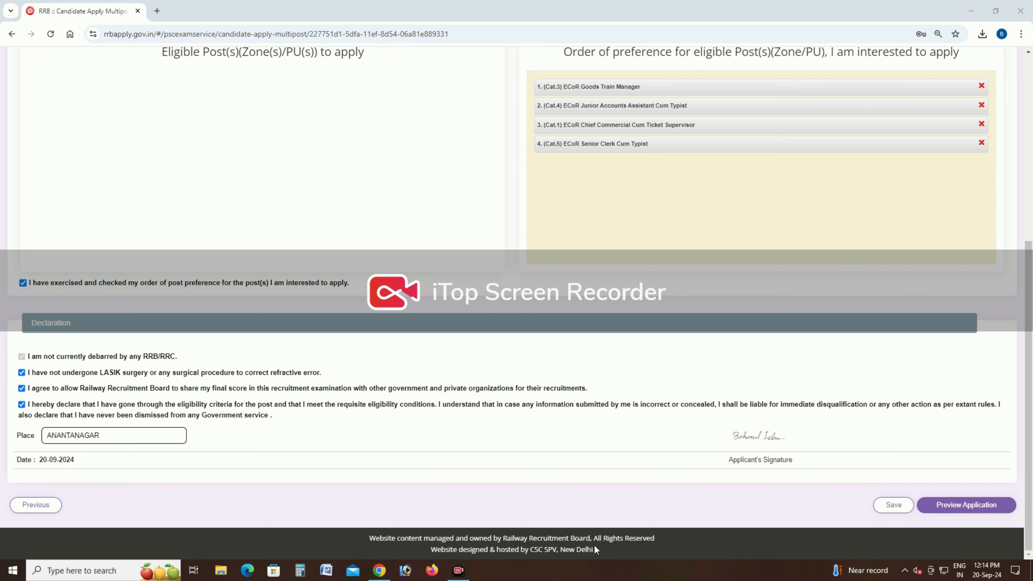
{"action": "left_click", "coordinate": [893, 511]}
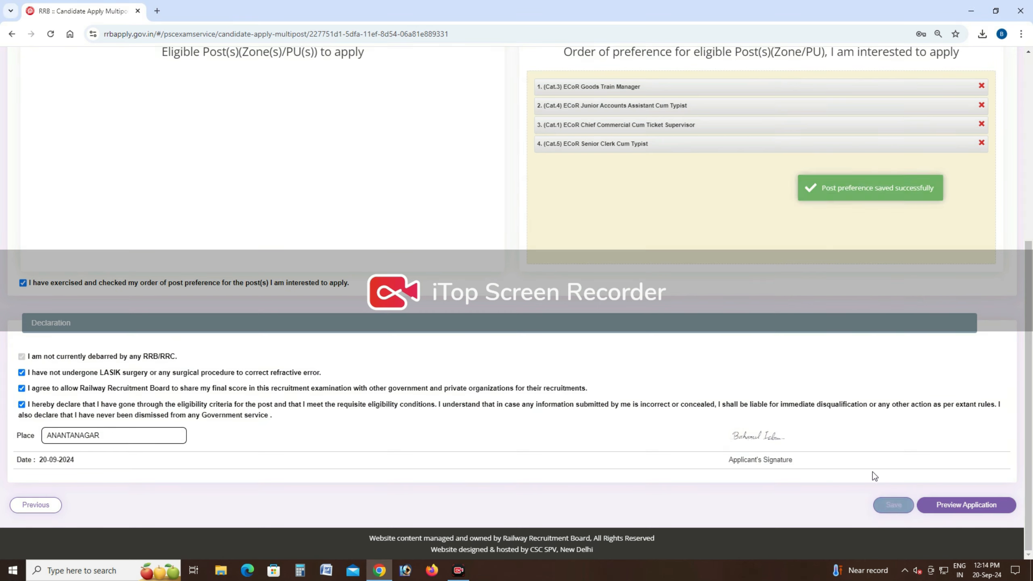
{"action": "left_click", "coordinate": [969, 506]}
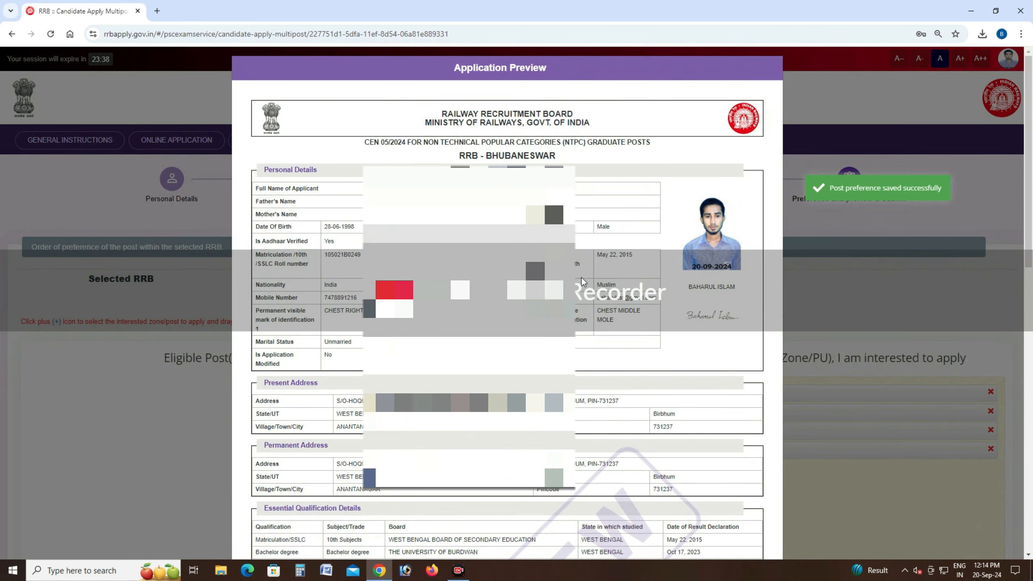
Step: Review the application preview through to the declaration, confirm the details as re-checked and found correct, and submit the application
{"action": "scroll", "coordinate": [726, 333], "scroll_direction": "down", "scroll_amount": 2}
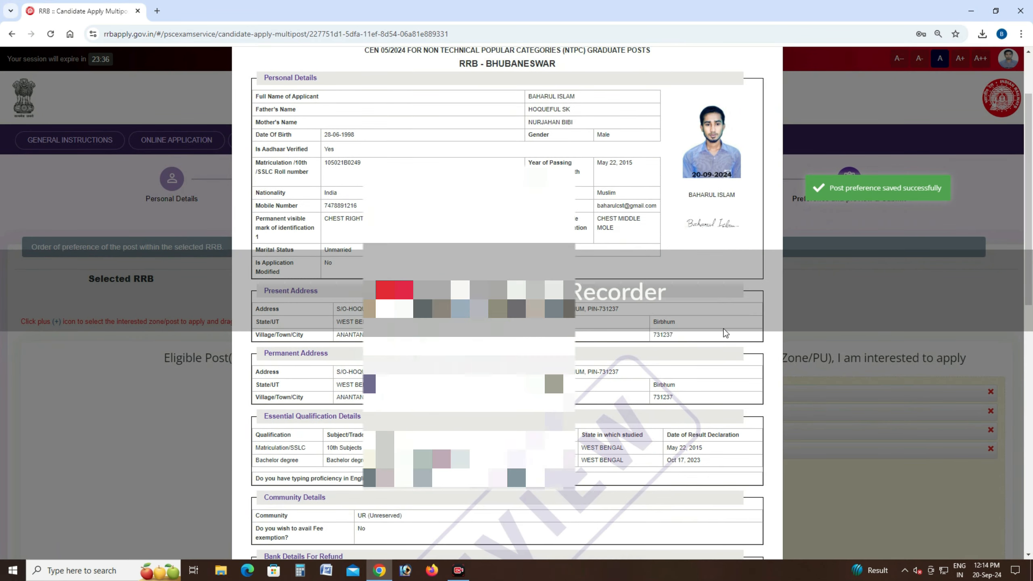
{"action": "scroll", "coordinate": [726, 333], "scroll_direction": "down", "scroll_amount": 6}
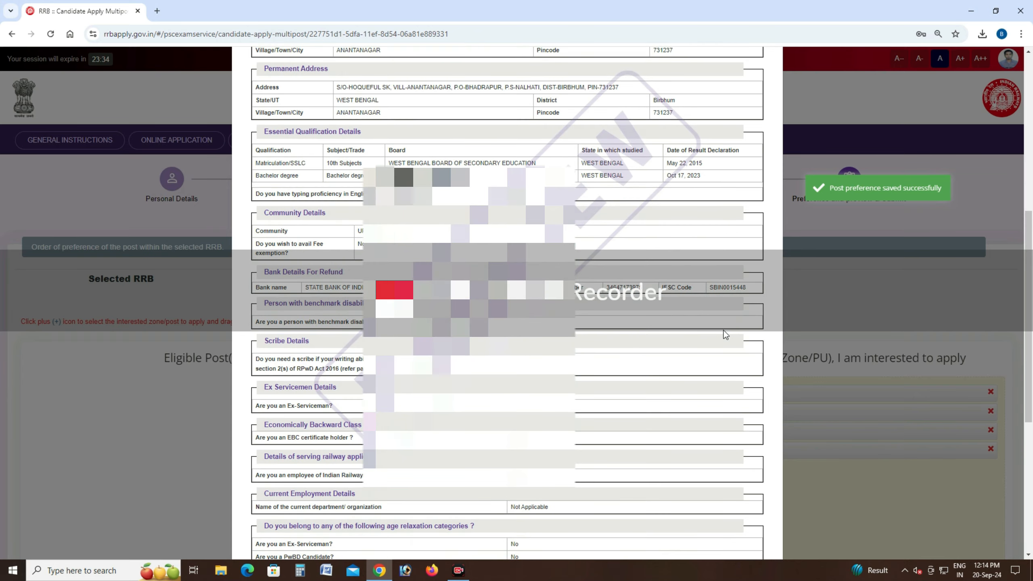
{"action": "scroll", "coordinate": [725, 334], "scroll_direction": "down", "scroll_amount": 1}
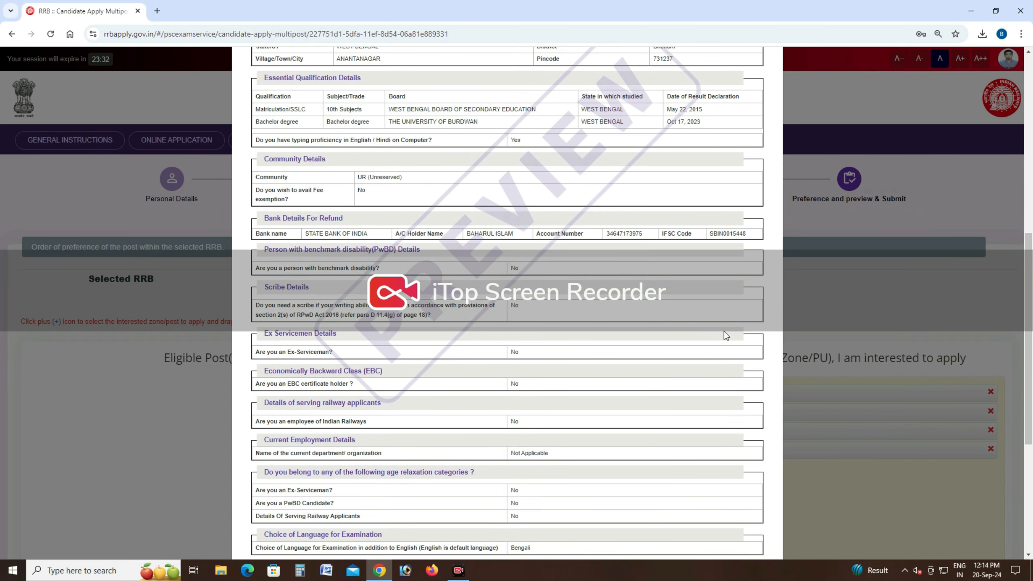
{"action": "scroll", "coordinate": [726, 335], "scroll_direction": "down", "scroll_amount": 5}
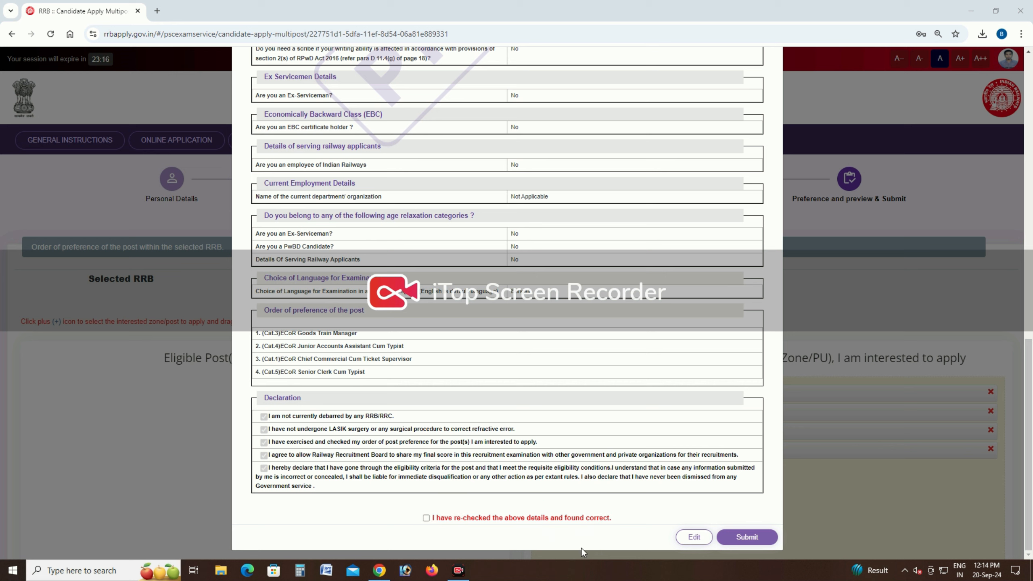
{"action": "left_click", "coordinate": [426, 518]}
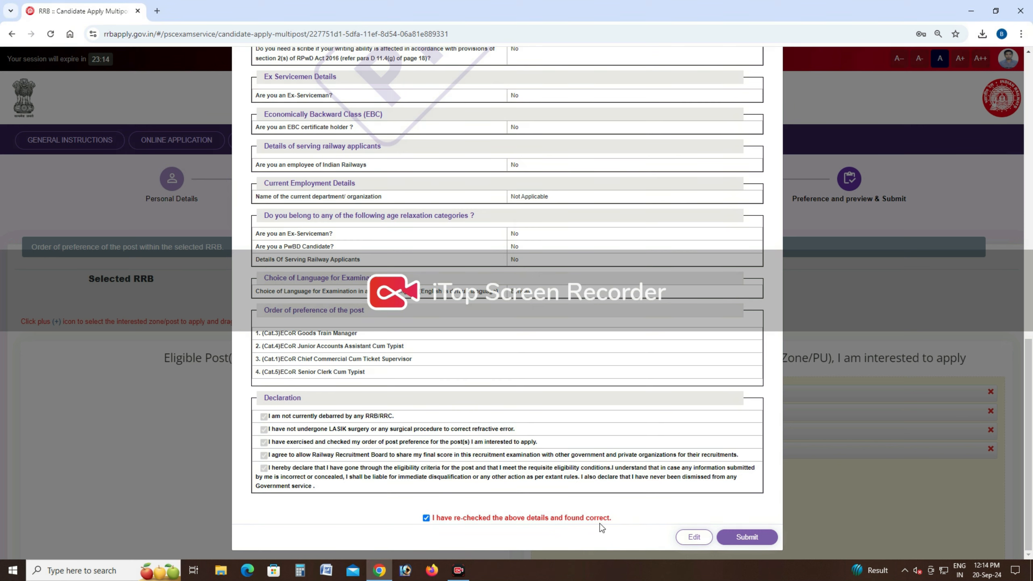
{"action": "left_click", "coordinate": [746, 538]}
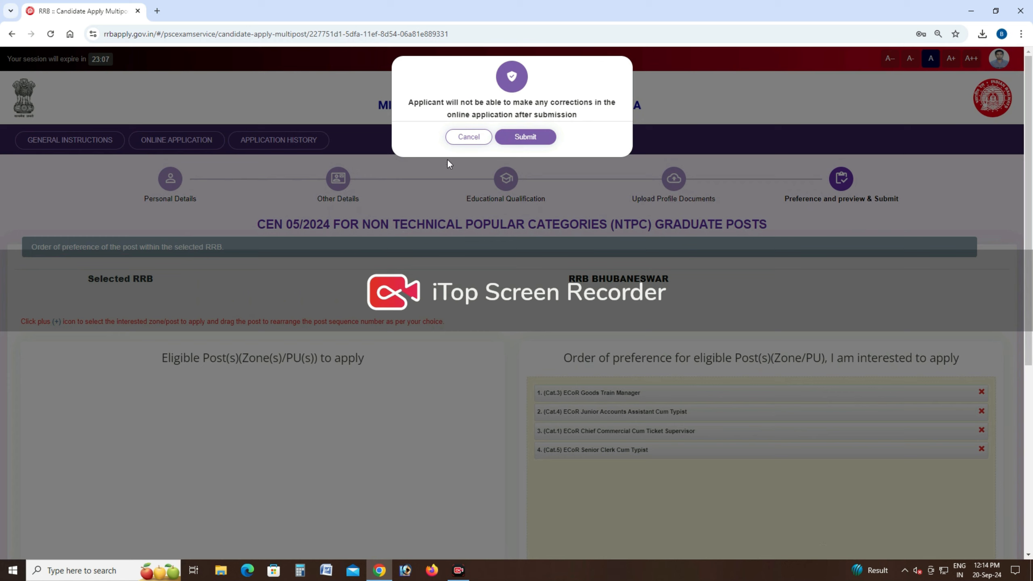
Step: Highlight the first line of the no-corrections-after-submission notice, clear the highlight, and confirm the submission to proceed to payment
{"action": "left_click_drag", "start_coordinate": [408, 97], "coordinate": [622, 102]}
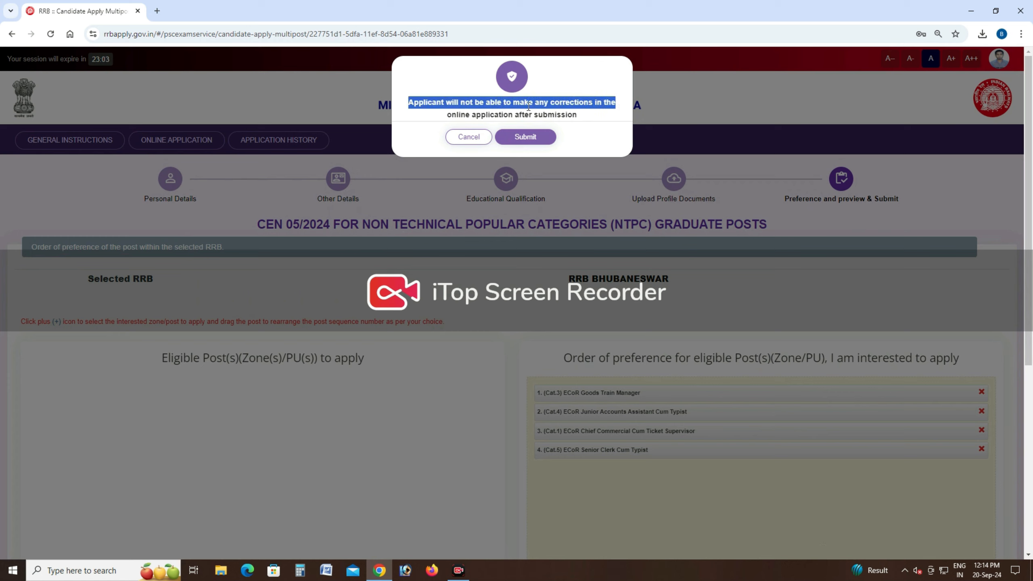
{"action": "left_click", "coordinate": [538, 93]}
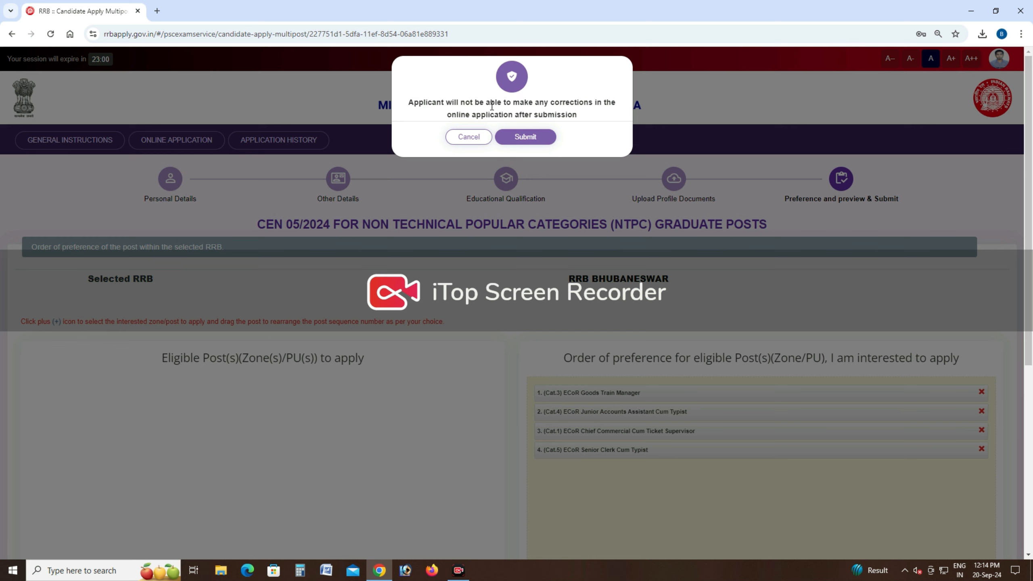
{"action": "left_click", "coordinate": [526, 137]}
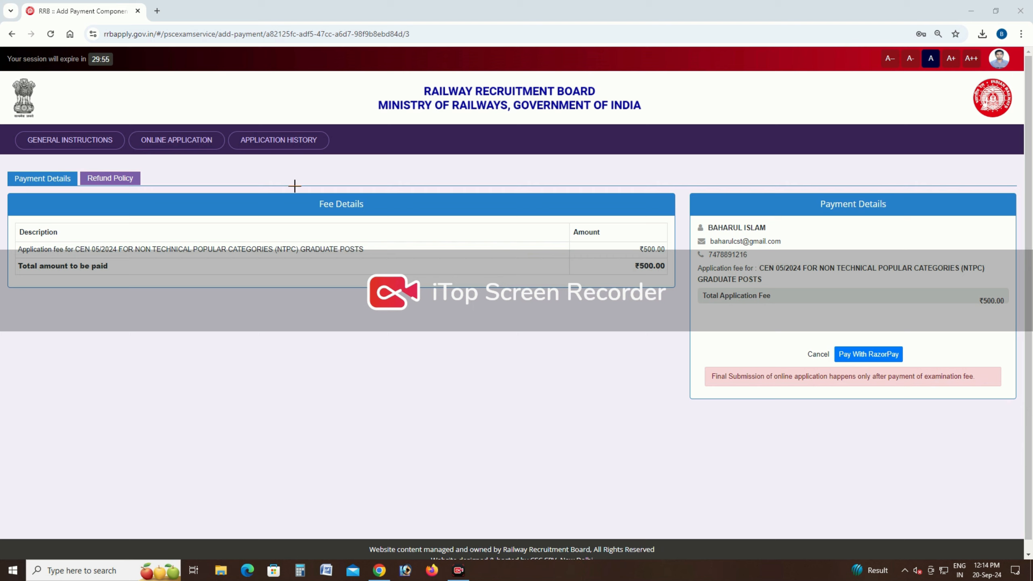
Step: Outline the Fee Details heading, the fee table, the applicant's payment details, the total application fee and the Pay With RazorPay option in red
{"action": "left_click_drag", "start_coordinate": [286, 186], "coordinate": [401, 210]}
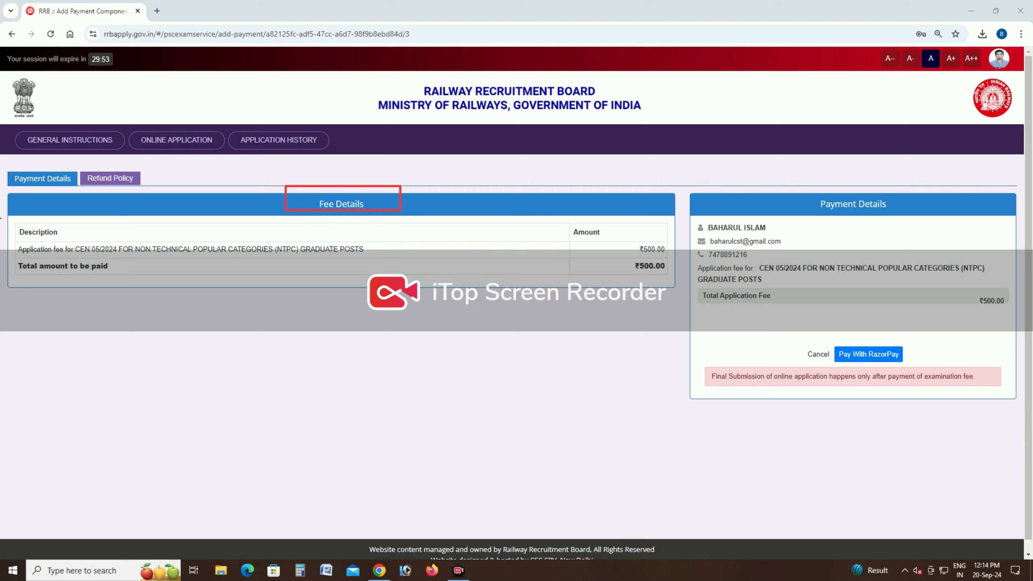
{"action": "mouse_move", "coordinate": [1, 219]}
{"action": "left_mouse_down"}
{"action": "mouse_move", "coordinate": [219, 255]}
{"action": "mouse_move", "coordinate": [687, 278]}
{"action": "mouse_move", "coordinate": [677, 283]}
{"action": "left_mouse_up"}
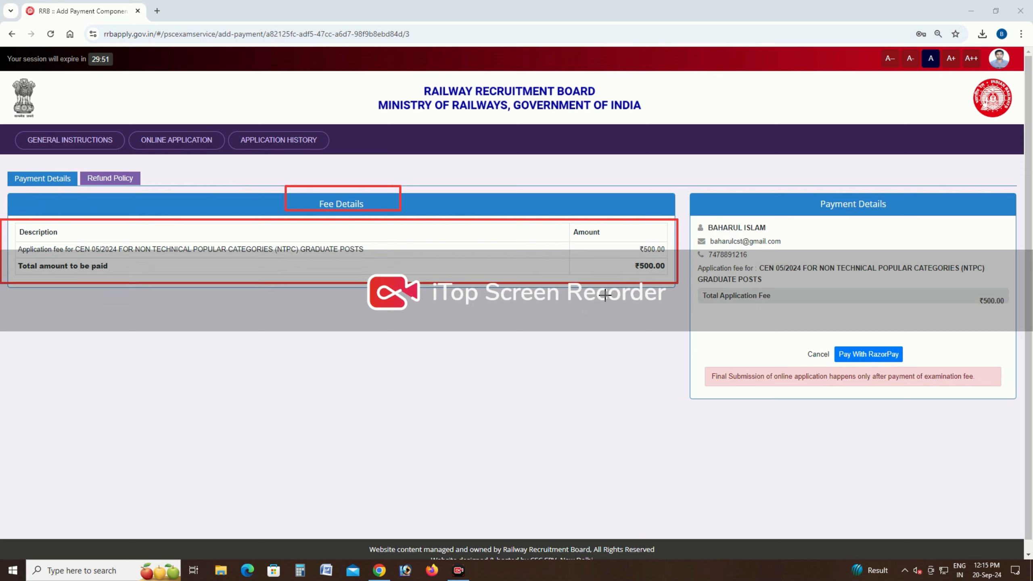
{"action": "mouse_move", "coordinate": [689, 212]}
{"action": "left_mouse_down"}
{"action": "mouse_move", "coordinate": [862, 288]}
{"action": "mouse_move", "coordinate": [997, 287]}
{"action": "mouse_move", "coordinate": [1008, 312]}
{"action": "left_mouse_up"}
{"action": "left_click_drag", "start_coordinate": [832, 339], "coordinate": [905, 364]}
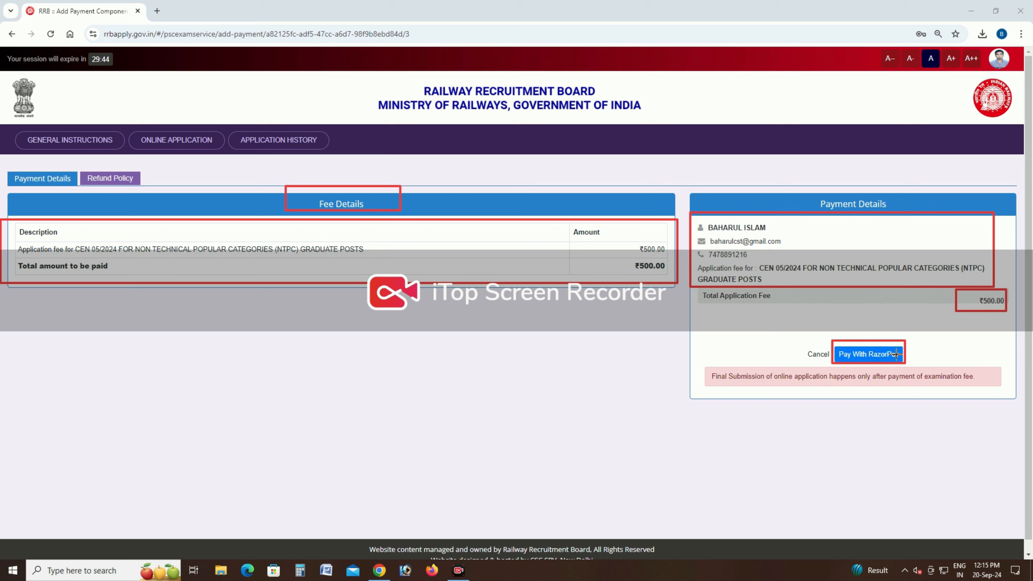